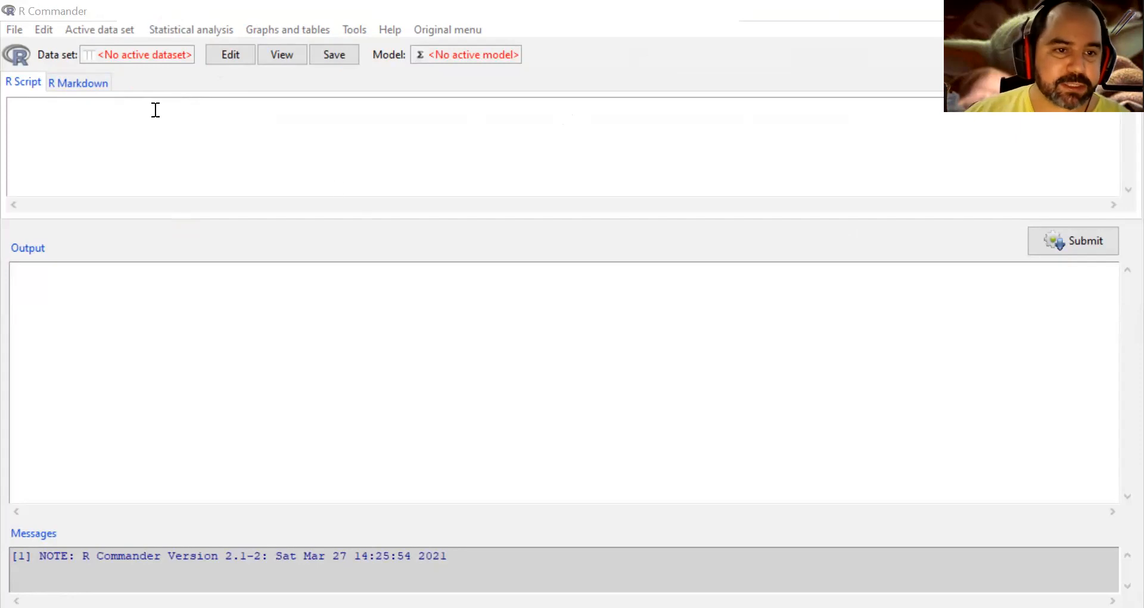
# Start an import from an Excel, Access or dBase data set and name the data set BANCO
pyautogui.click(15, 31)
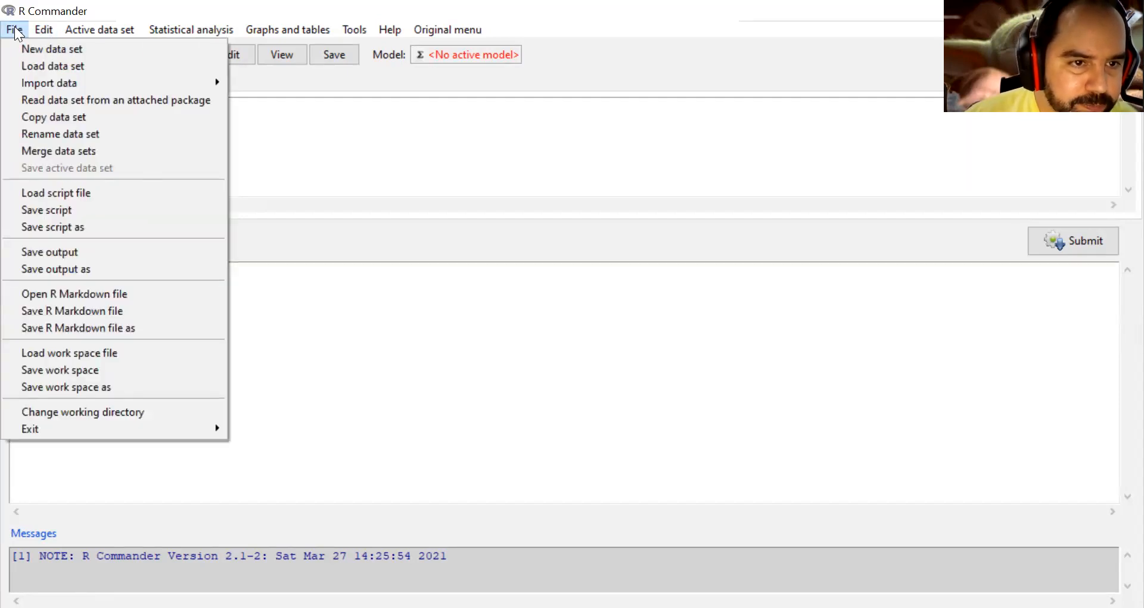
pyautogui.moveTo(42, 88)
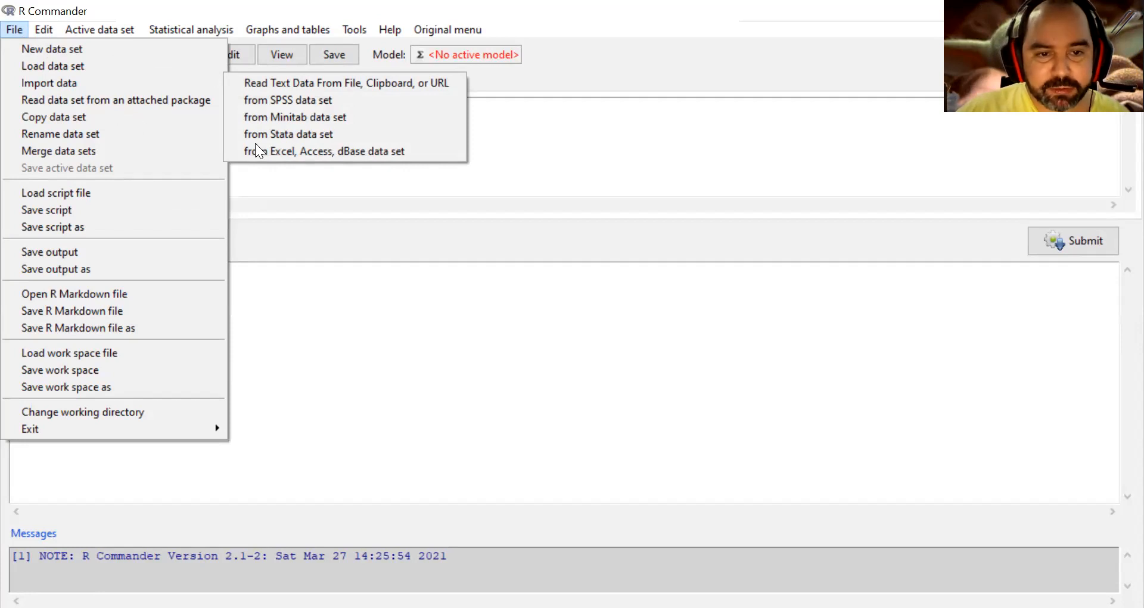
pyautogui.click(285, 153)
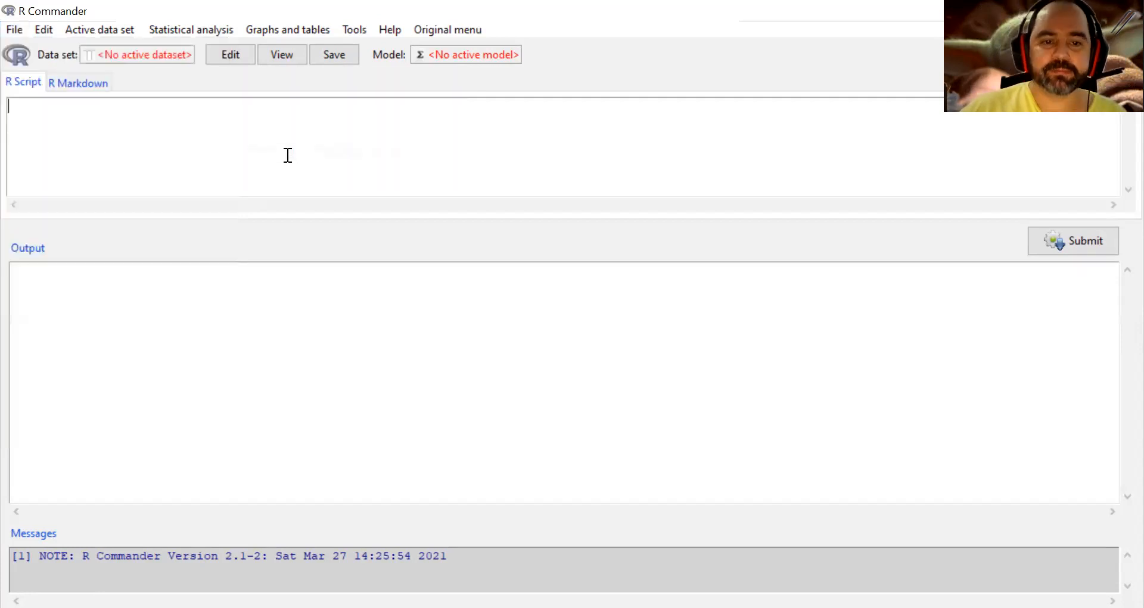
pyautogui.click(193, 91)
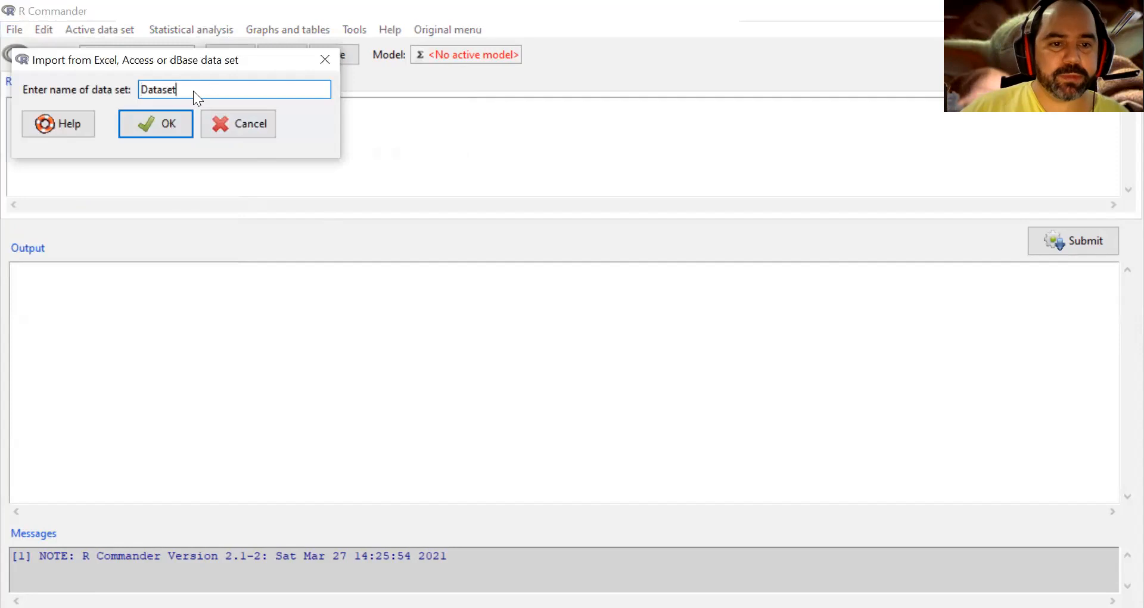
pyautogui.press('BackSpace')
pyautogui.press('BackSpace')
pyautogui.press('BackSpace')
pyautogui.press('BackSpace')
pyautogui.press('BackSpace')
pyautogui.press('BackSpace')
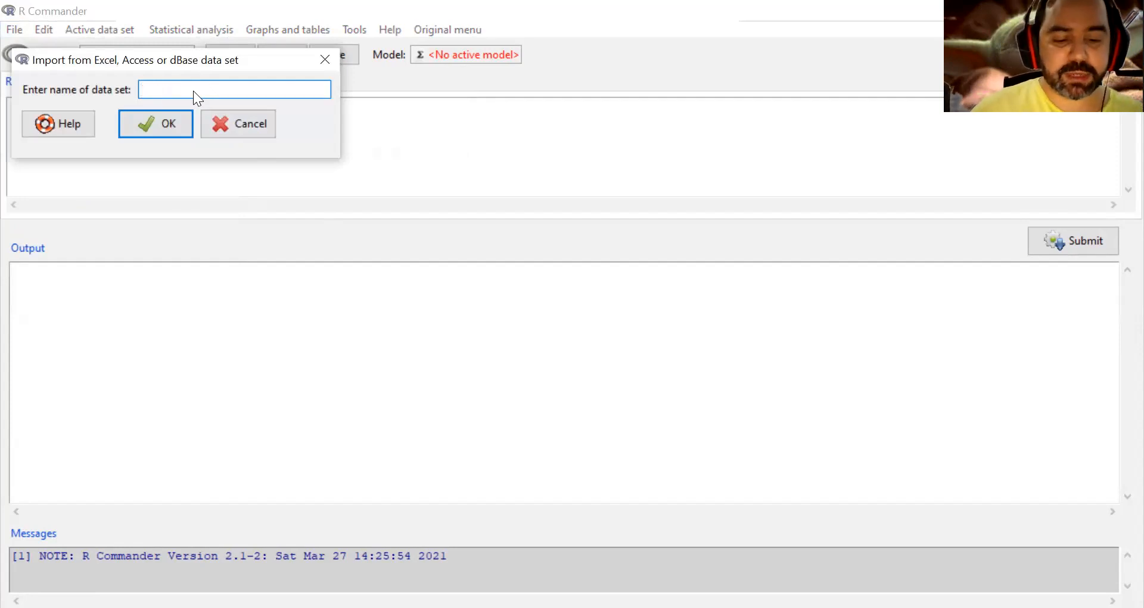
pyautogui.write('BANCO')
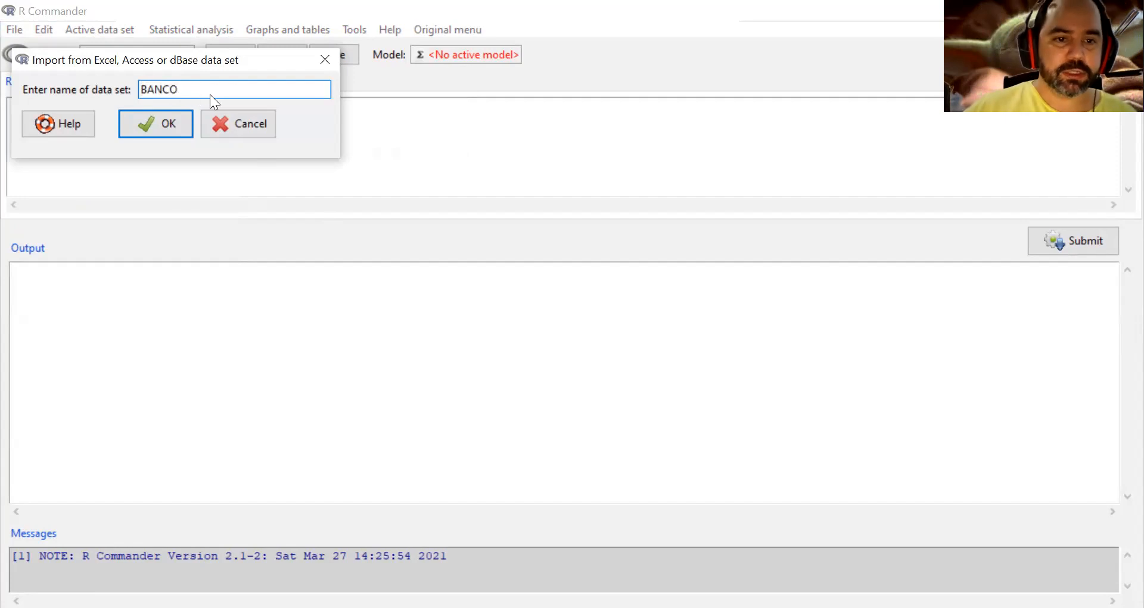
# Confirm the data set name and load the MCO Excel file from the estat folder
pyautogui.click(159, 127)
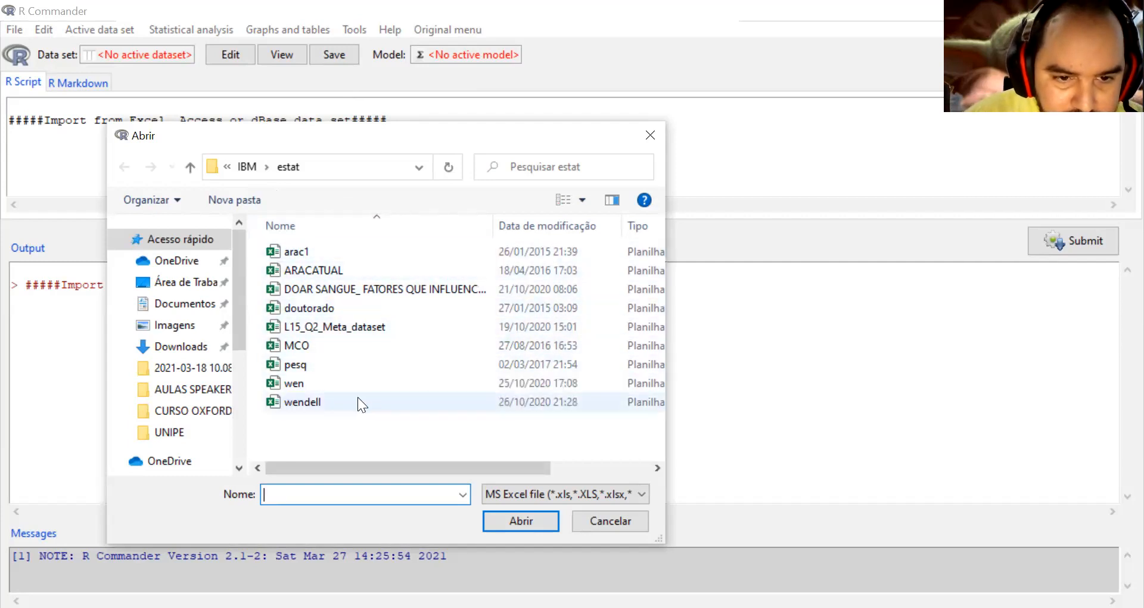
pyautogui.click(302, 346)
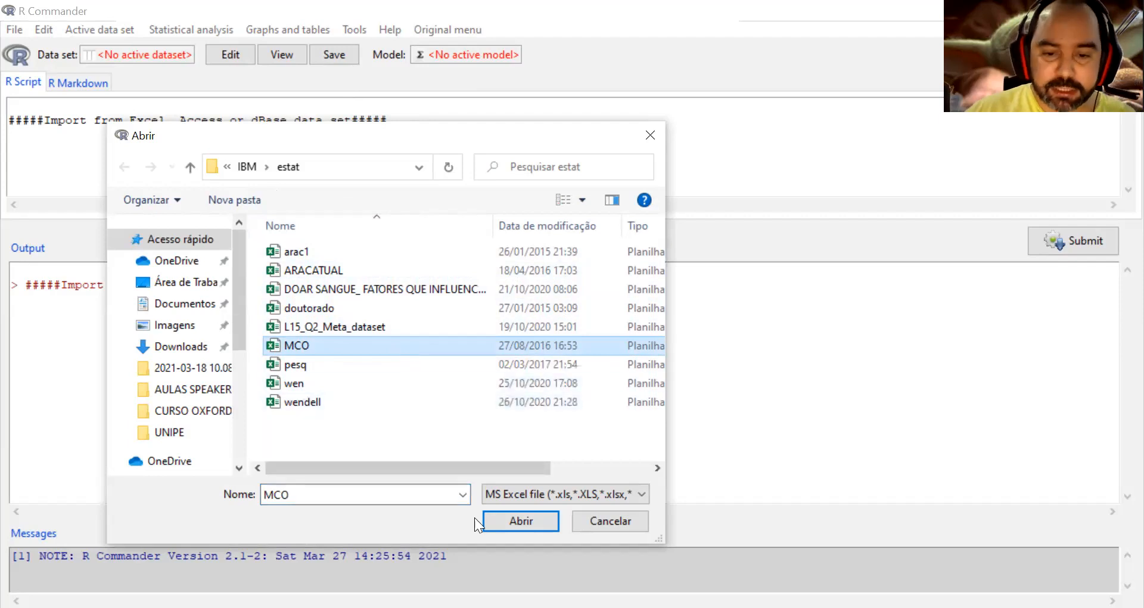
pyautogui.click(521, 518)
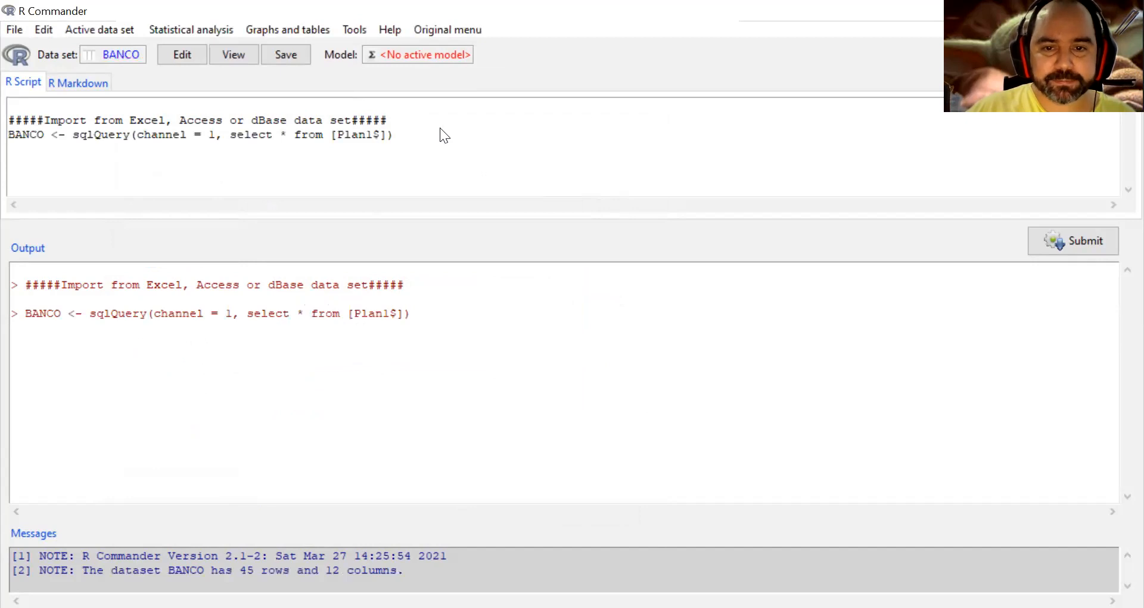
# View the contents of the BANCO data set in its own window
pyautogui.click(122, 56)
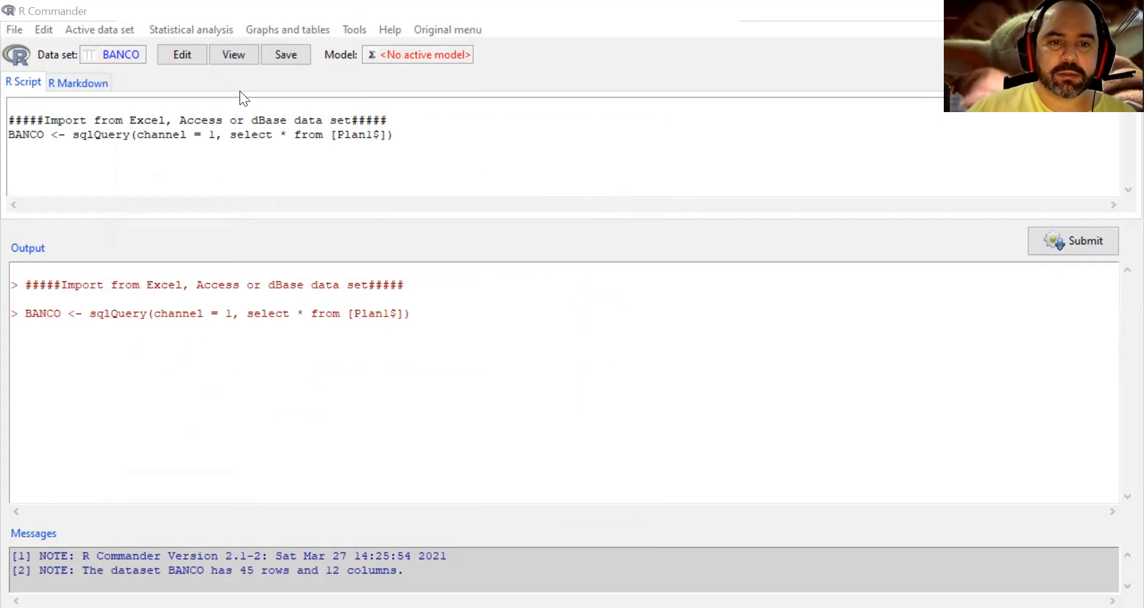
pyautogui.click(253, 124)
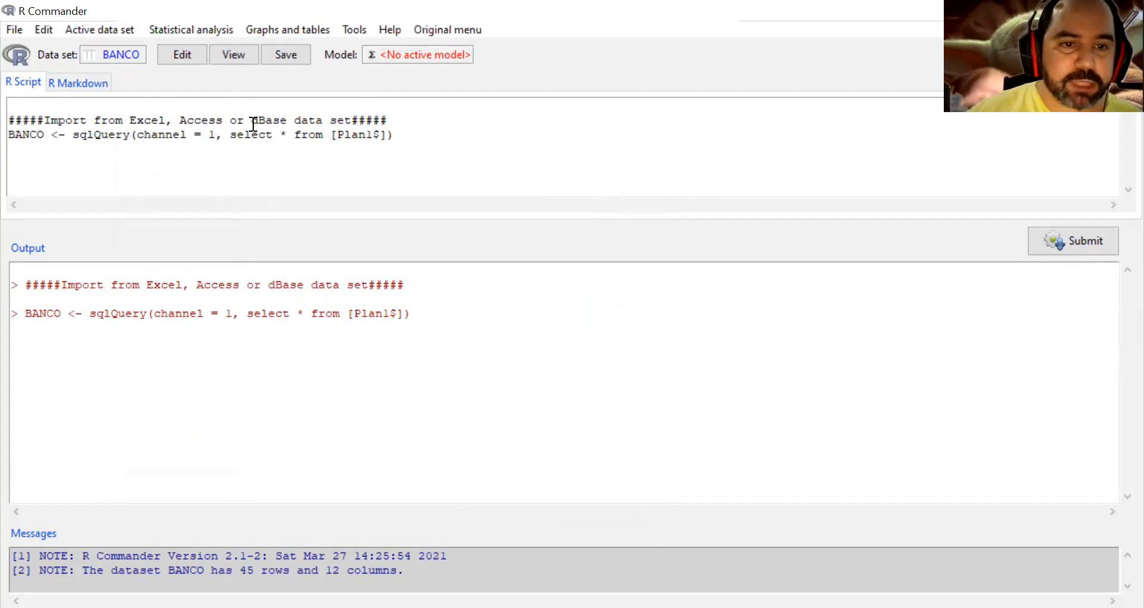
pyautogui.click(240, 59)
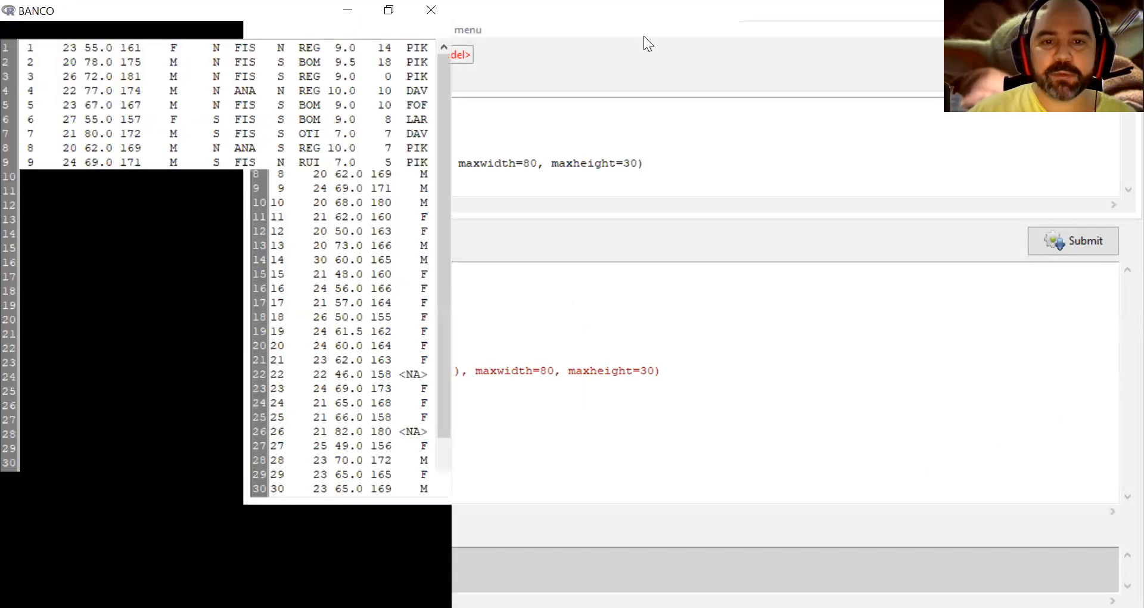
pyautogui.moveTo(643, 36); pyautogui.dragTo(453, 84)
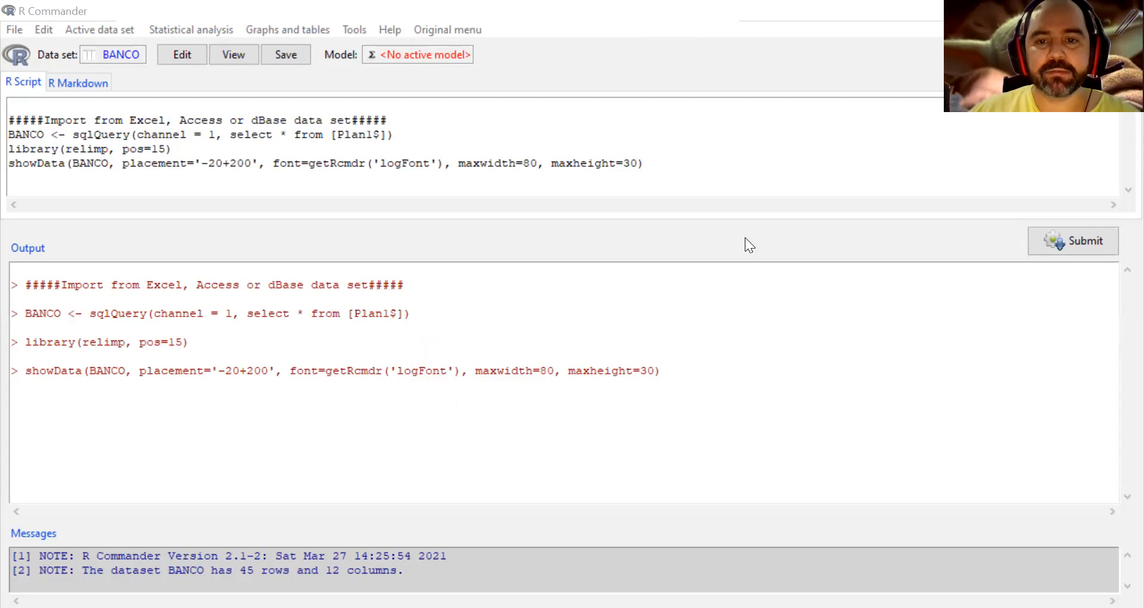
# Show the variables of the active data set BANCO with their types
pyautogui.click(217, 27)
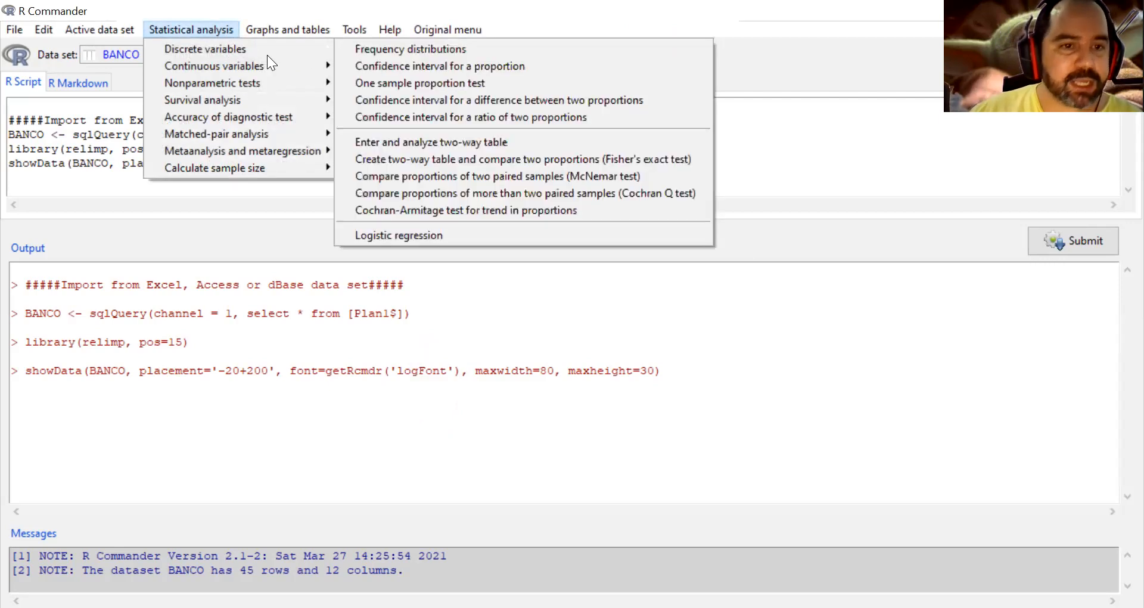
pyautogui.moveTo(271, 54)
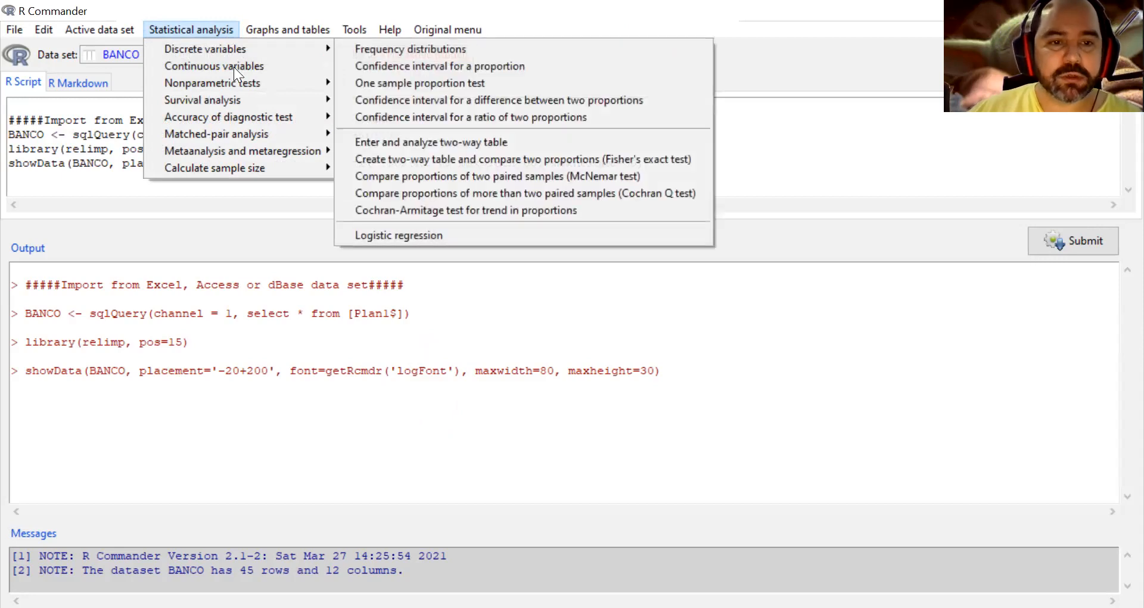
pyautogui.moveTo(104, 28)
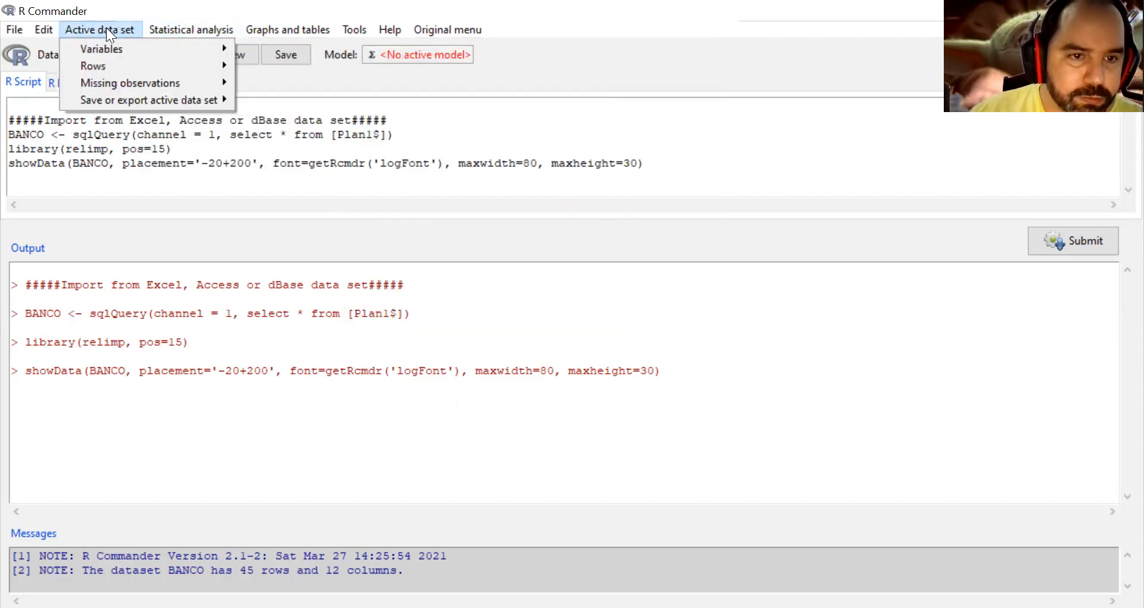
pyautogui.moveTo(256, 29)
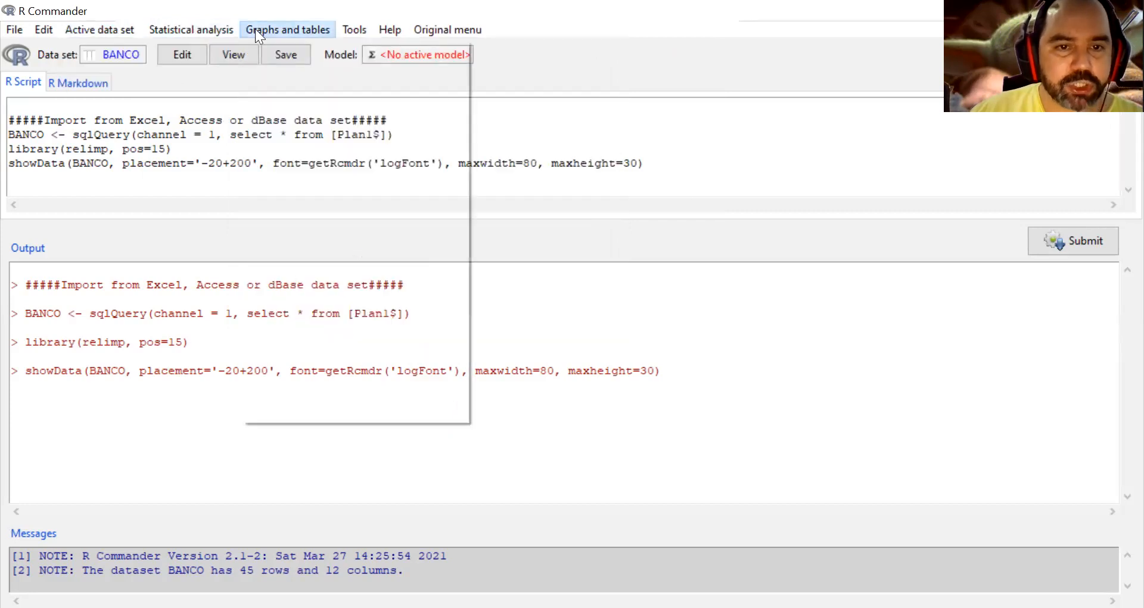
pyautogui.moveTo(155, 29)
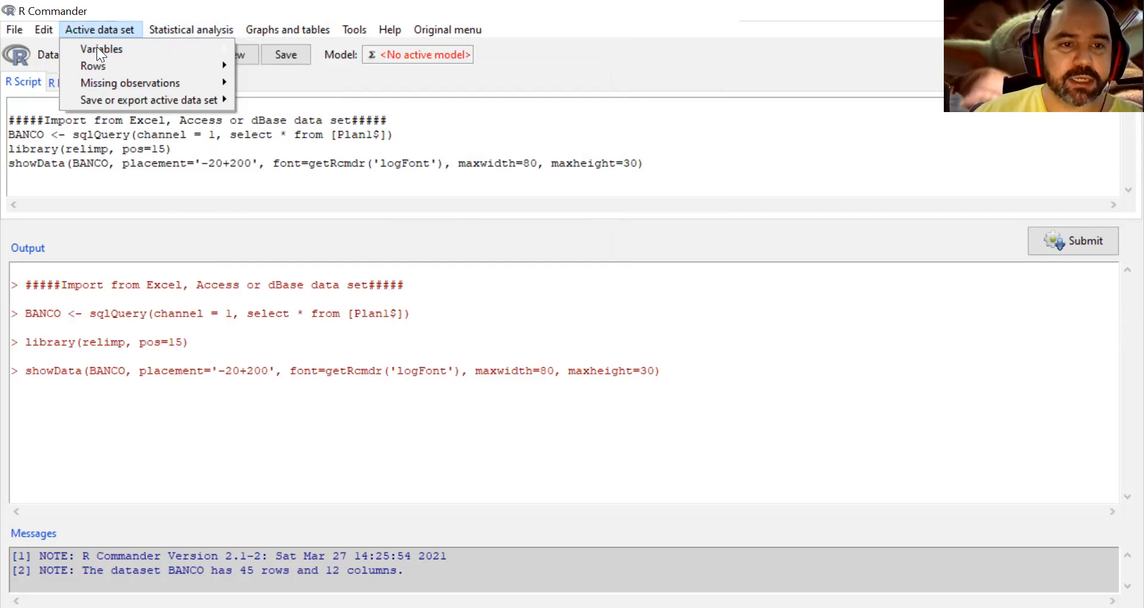
pyautogui.moveTo(97, 51)
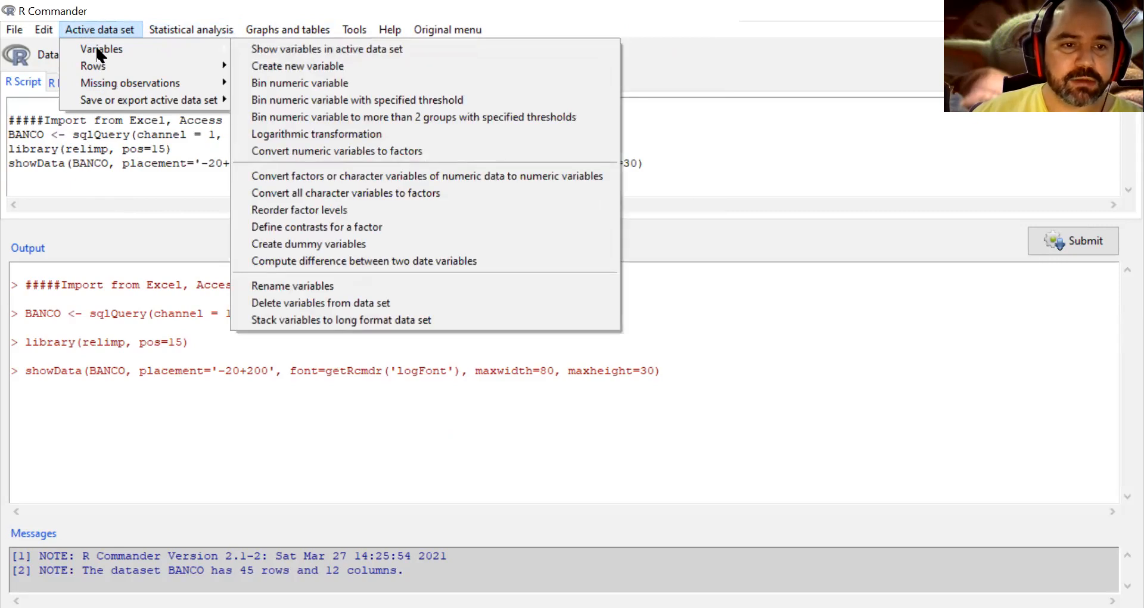
pyautogui.click(284, 49)
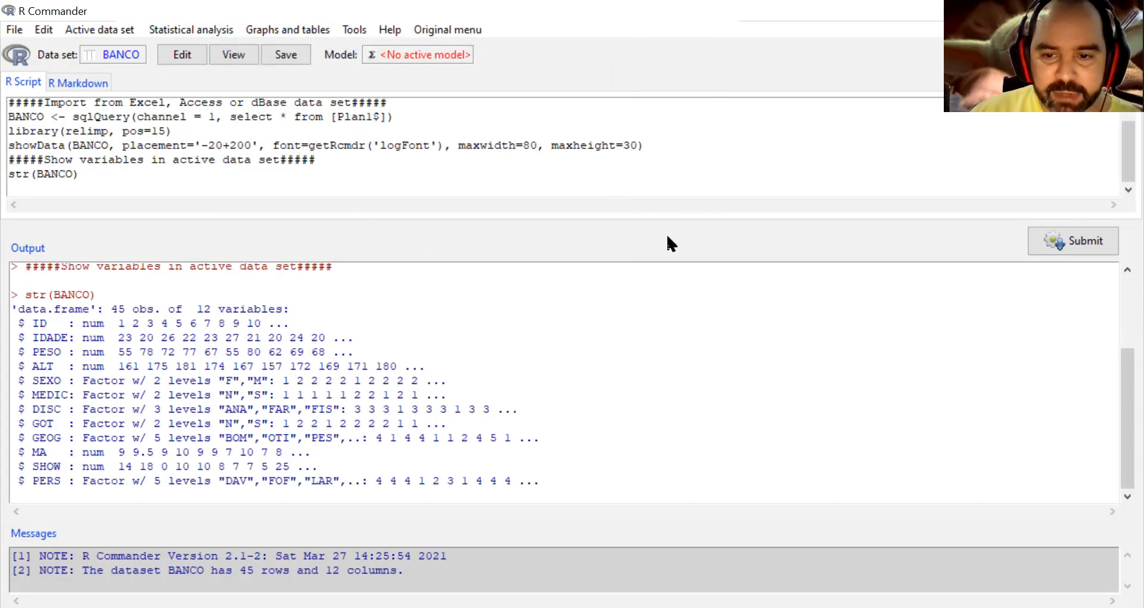
pyautogui.click(16, 326)
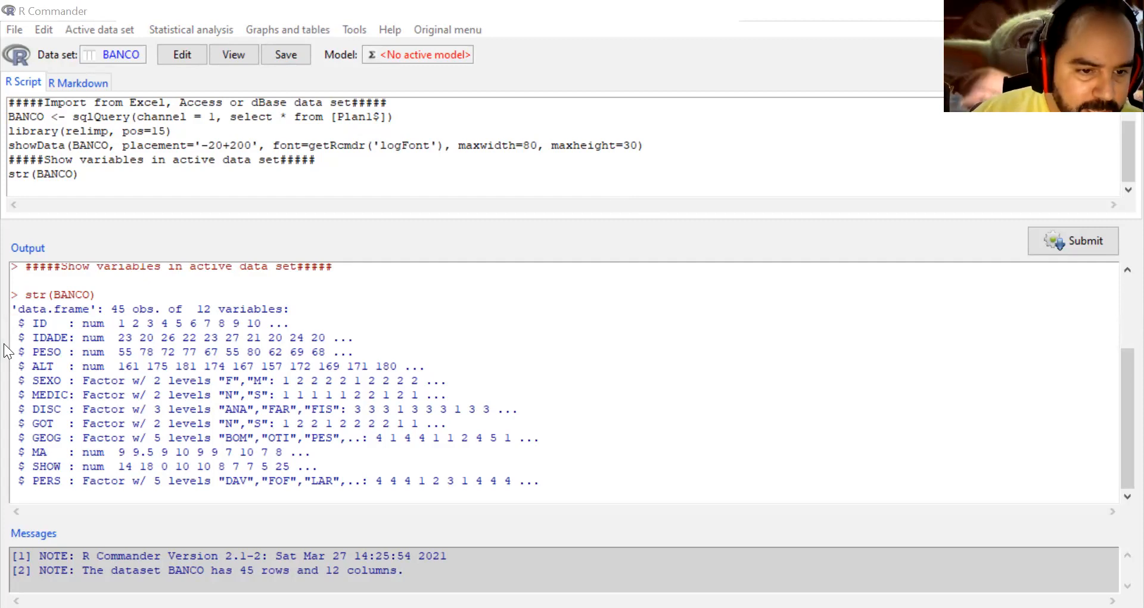
pyautogui.click(26, 354)
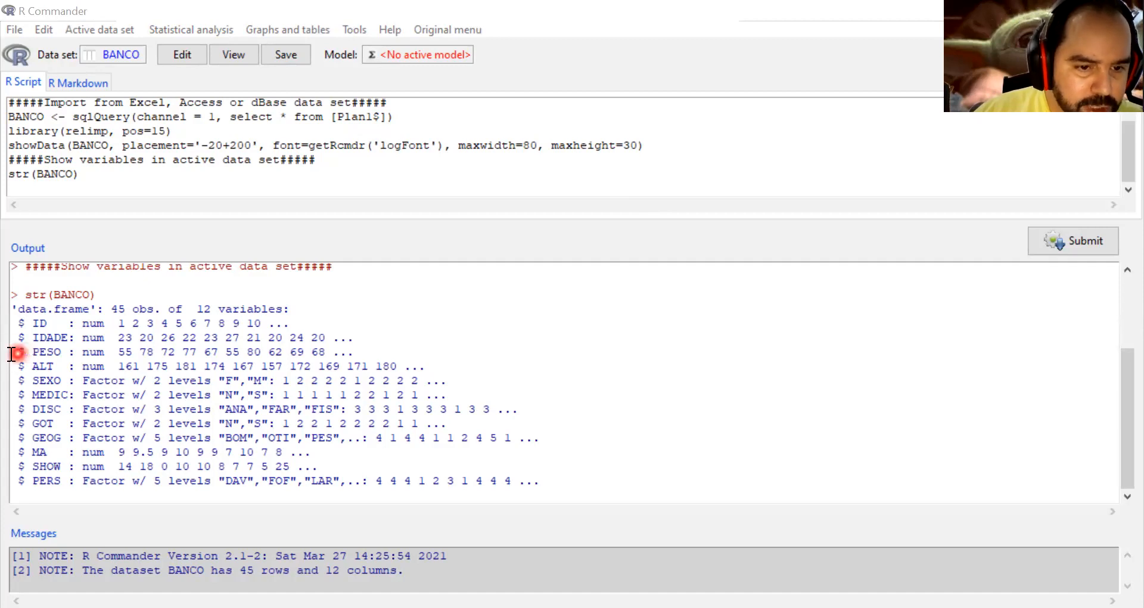
pyautogui.click(25, 378)
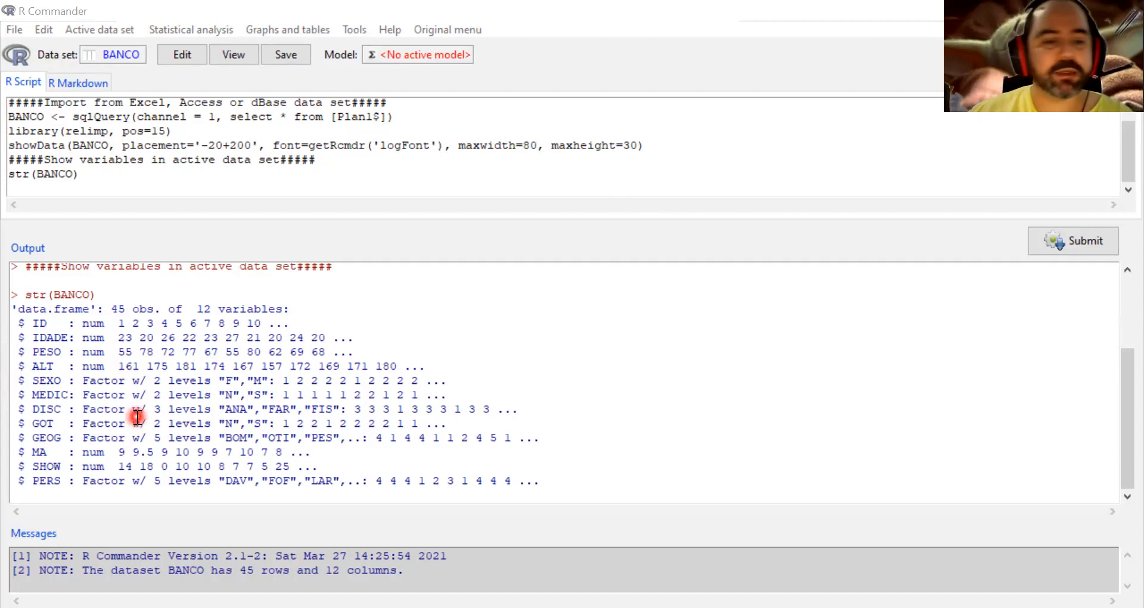
pyautogui.click(73, 388)
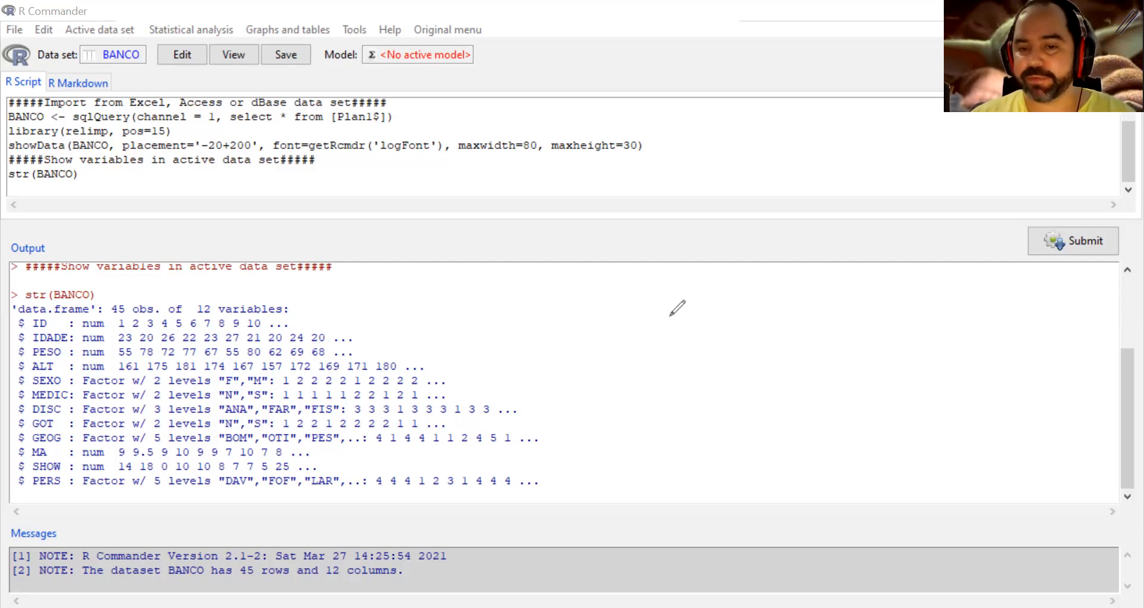
pyautogui.moveTo(643, 311)
pyautogui.mouseDown()
pyautogui.moveTo(618, 295)
pyautogui.moveTo(627, 340)
pyautogui.moveTo(643, 342)
pyautogui.mouseUp()
pyautogui.moveTo(686, 300)
pyautogui.mouseDown()
pyautogui.moveTo(662, 302)
pyautogui.moveTo(667, 331)
pyautogui.moveTo(743, 303)
pyautogui.mouseUp()
pyautogui.moveTo(591, 277)
pyautogui.mouseDown()
pyautogui.moveTo(576, 321)
pyautogui.moveTo(602, 362)
pyautogui.moveTo(749, 359)
pyautogui.moveTo(793, 275)
pyautogui.moveTo(595, 267)
pyautogui.mouseUp()
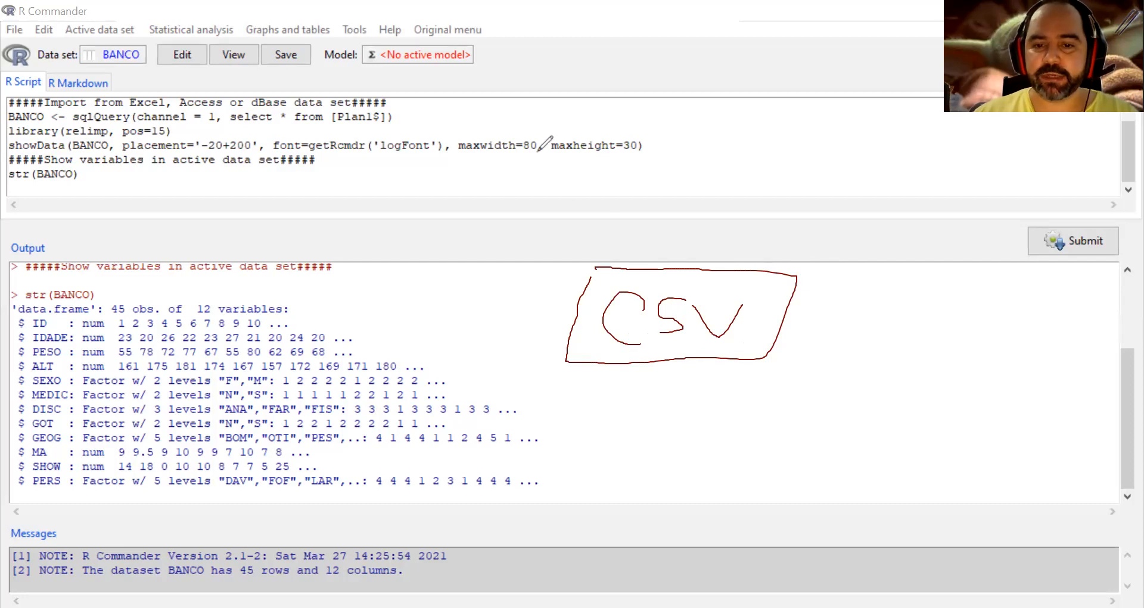
pyautogui.moveTo(581, 303)
pyautogui.mouseDown()
pyautogui.moveTo(558, 331)
pyautogui.moveTo(600, 328)
pyautogui.mouseUp()
pyautogui.moveTo(714, 305)
pyautogui.mouseDown()
pyautogui.moveTo(690, 331)
pyautogui.moveTo(673, 315)
pyautogui.mouseUp()
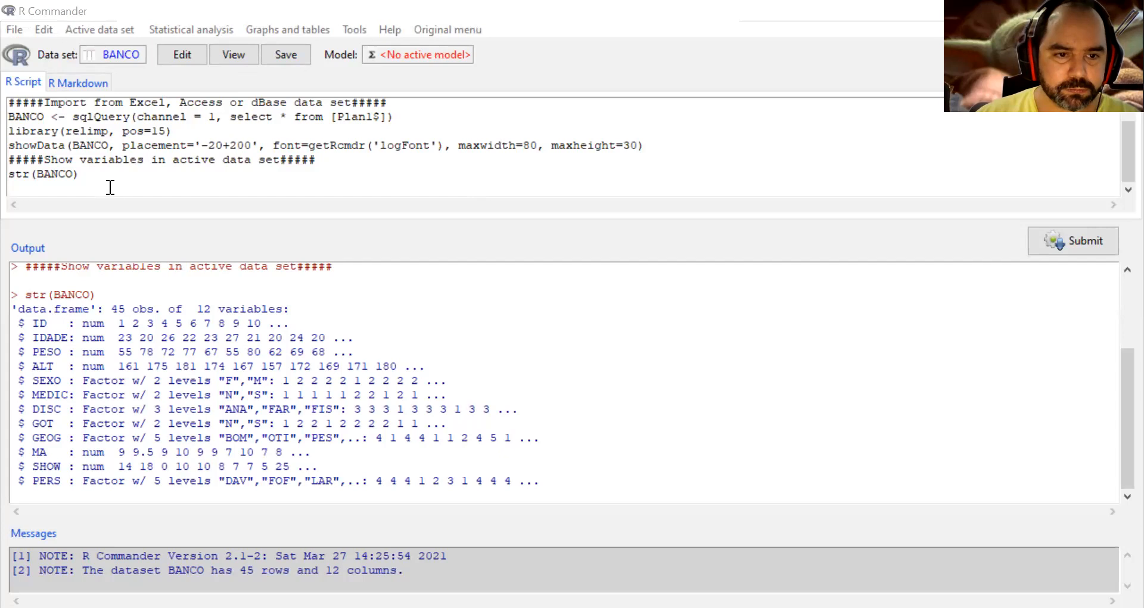
# Start a text data import from file, clipboard or URL and name the data set BANCO2
pyautogui.click(22, 31)
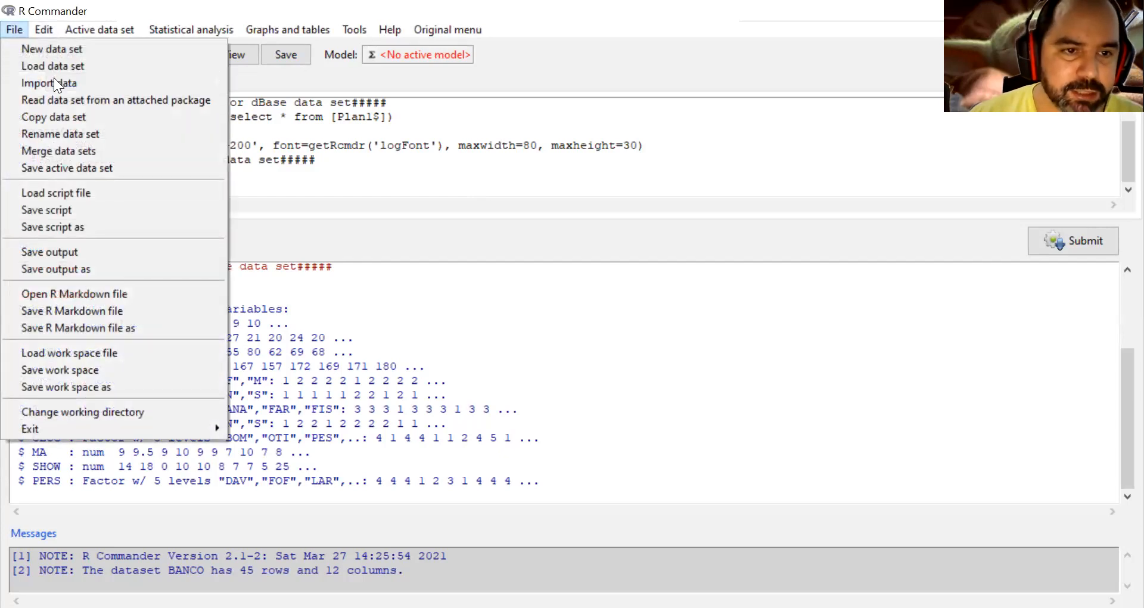
pyautogui.moveTo(56, 81)
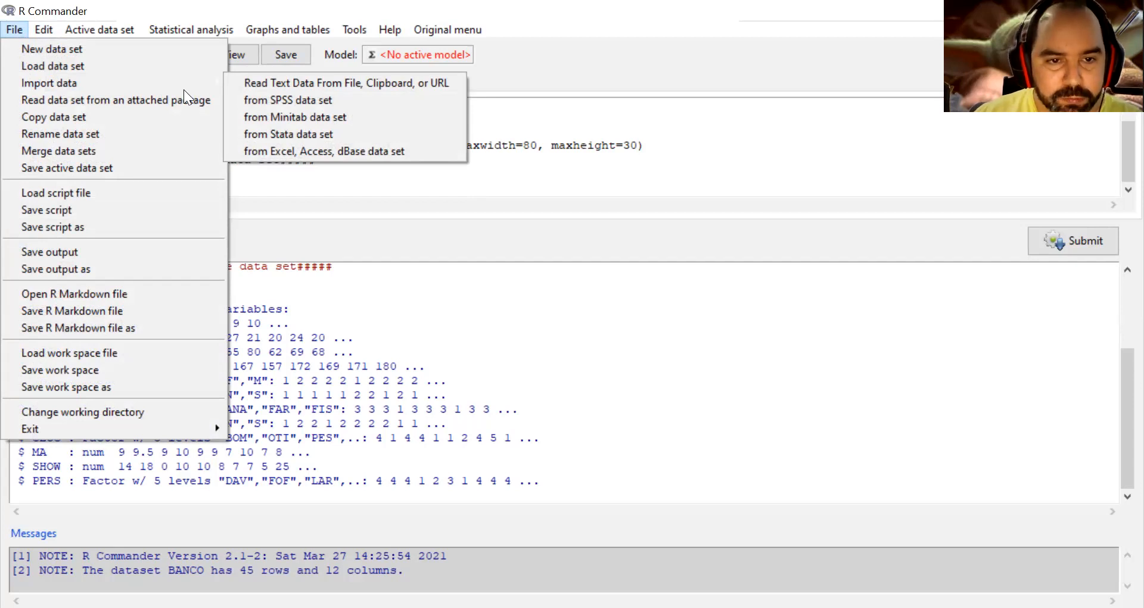
pyautogui.click(264, 82)
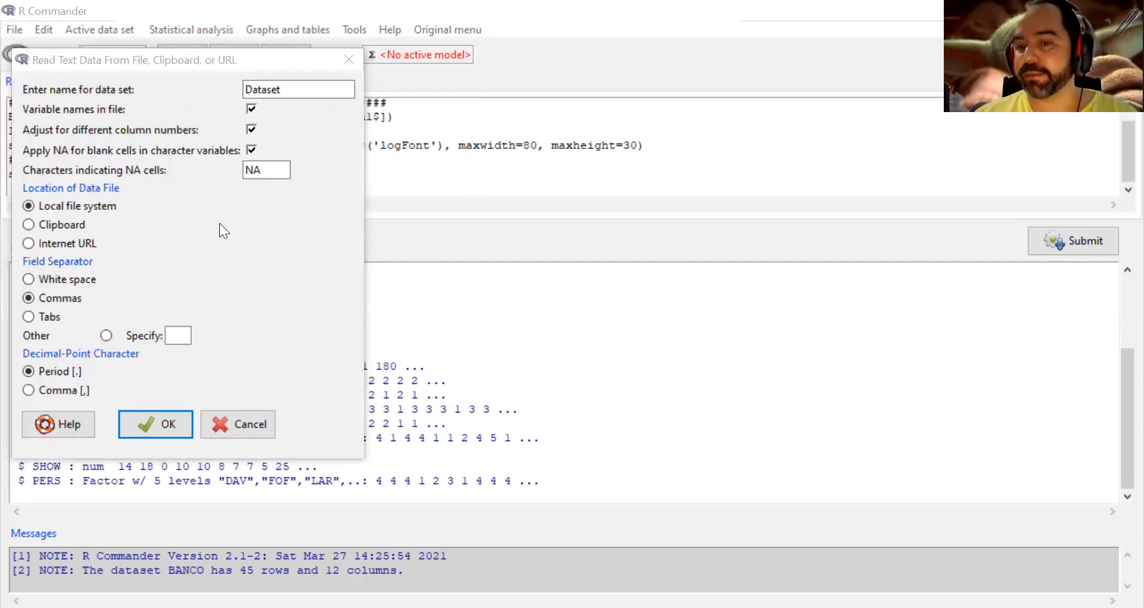
pyautogui.click(210, 118)
pyautogui.press('BackSpace')
pyautogui.press('BackSpace')
pyautogui.press('BackSpace')
pyautogui.press('BackSpace')
pyautogui.press('BackSpace')
pyautogui.press('BackSpace')
pyautogui.press('BackSpace')
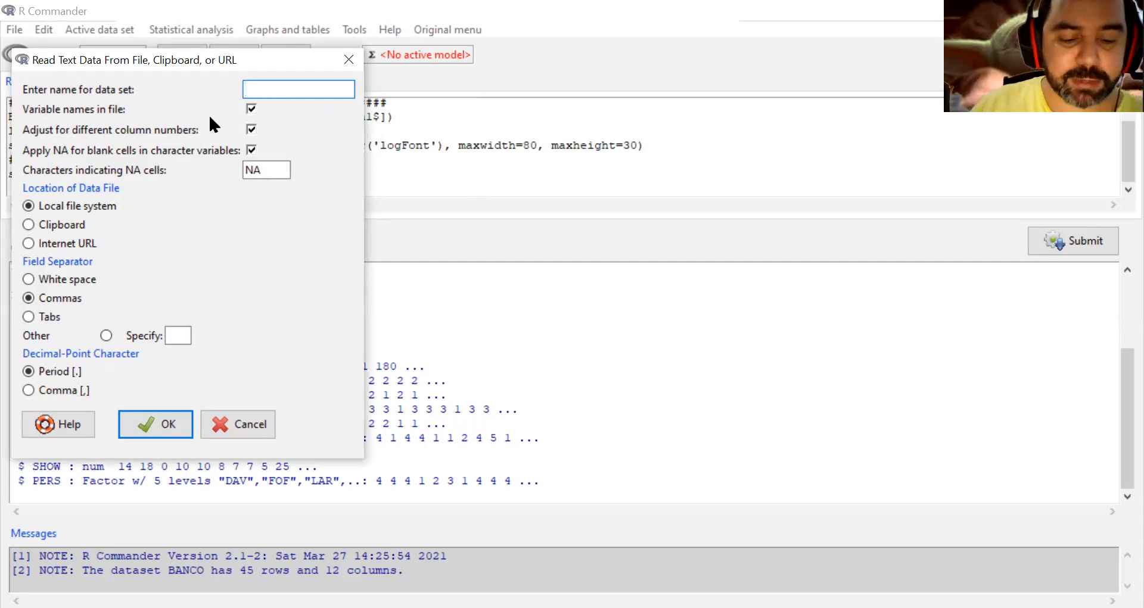
pyautogui.write('BANCO2')
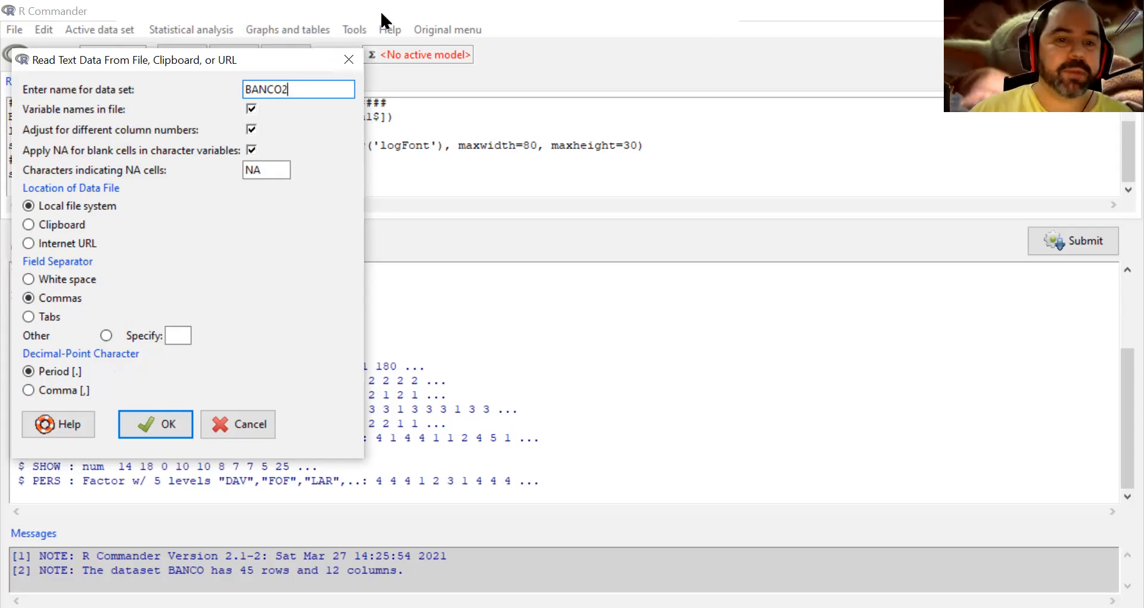
# Accept the comma-separated, period-decimal import settings and load luisfabio.csv from the estat folder as BANCO2
pyautogui.click(166, 427)
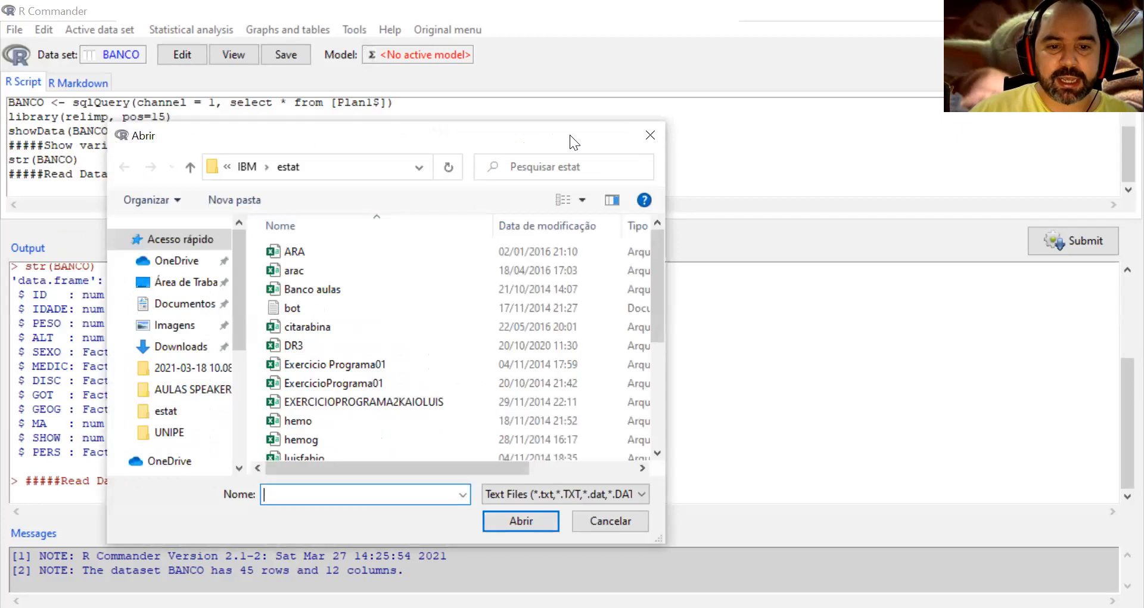
pyautogui.moveTo(570, 135); pyautogui.dragTo(582, 14)
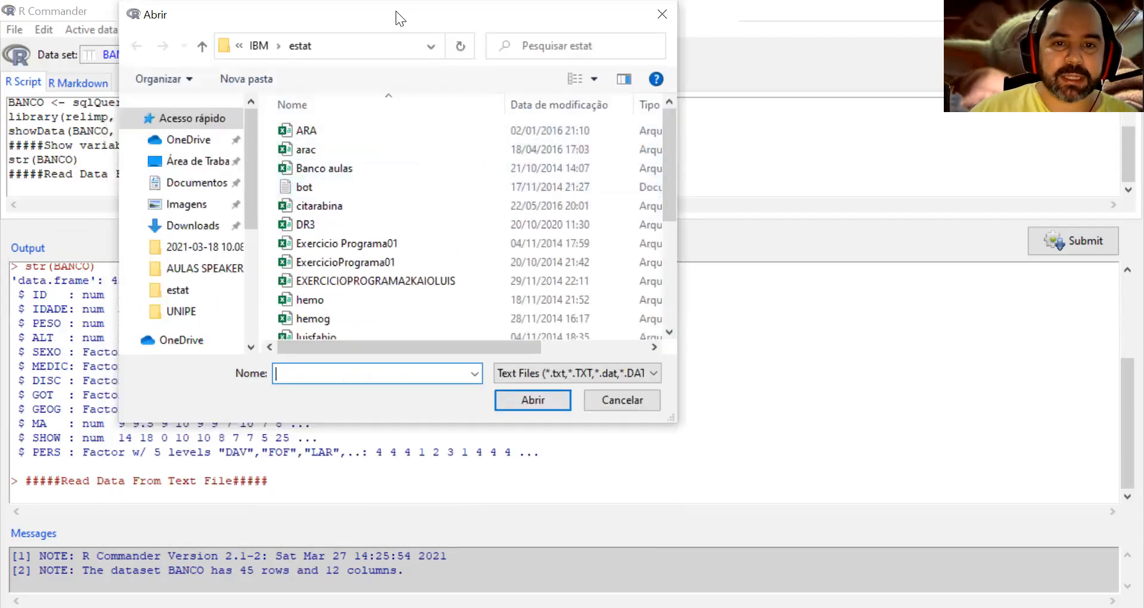
pyautogui.moveTo(398, 18); pyautogui.dragTo(297, 62)
pyautogui.scroll(-3, 254, 252)
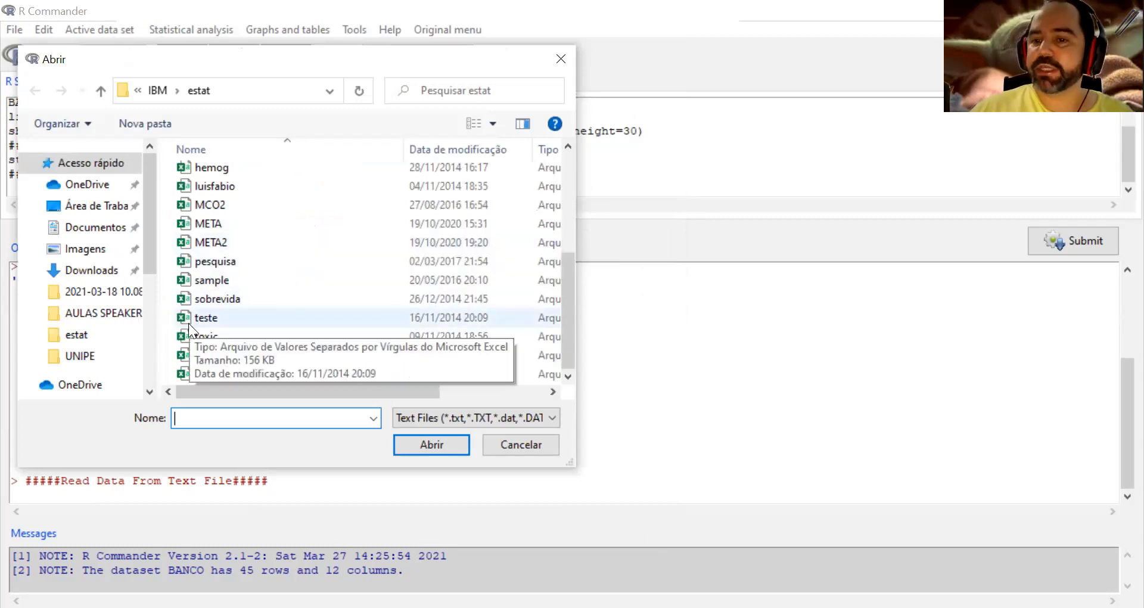
pyautogui.scroll(1, 244, 258)
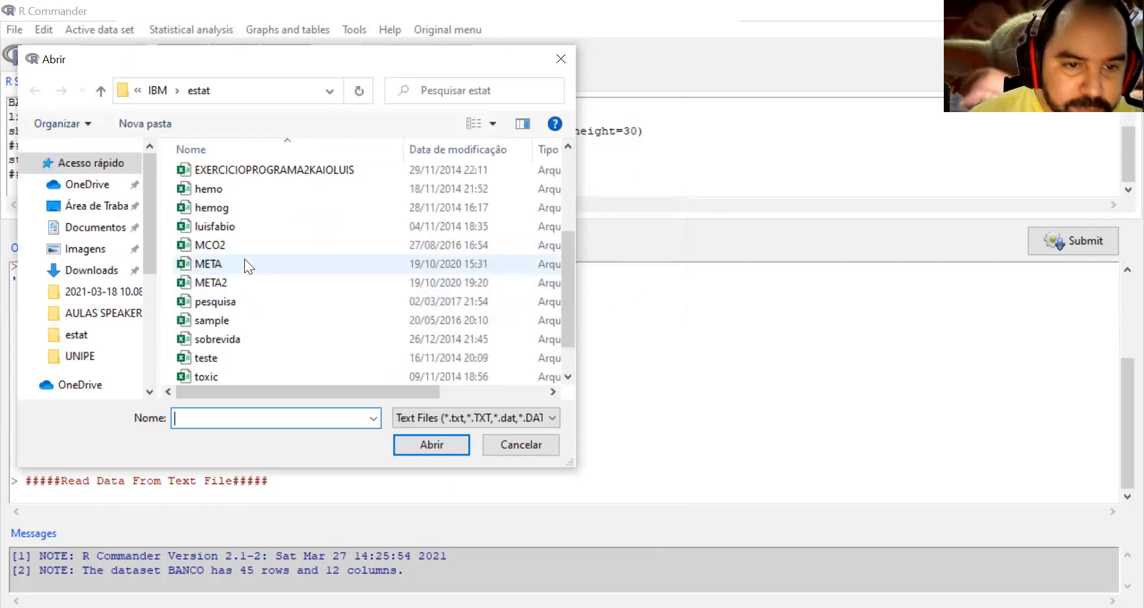
pyautogui.click(224, 227)
pyautogui.click(430, 444)
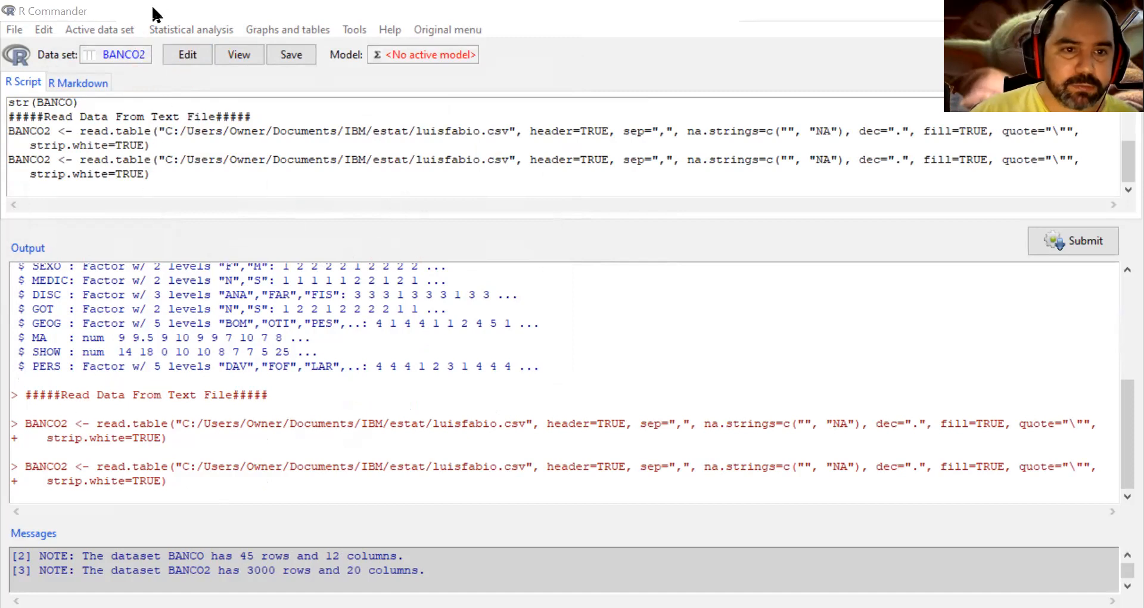
# Show the variables of the active data set BANCO2 and review the whole list with their types
pyautogui.click(110, 28)
pyautogui.moveTo(120, 47)
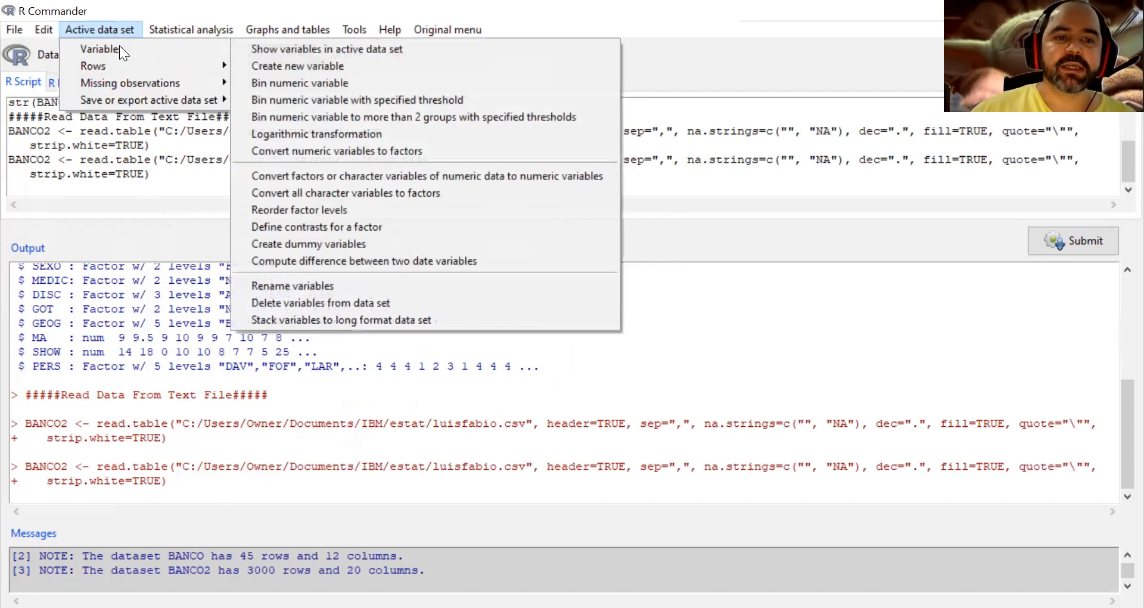
pyautogui.click(263, 54)
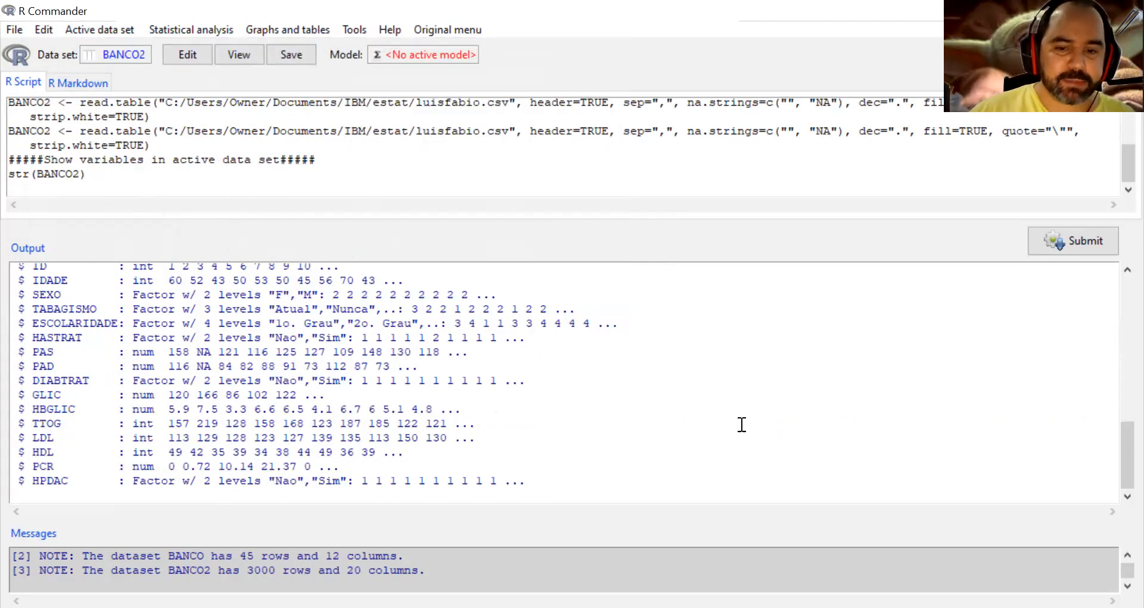
pyautogui.moveTo(1126, 443); pyautogui.dragTo(1115, 410)
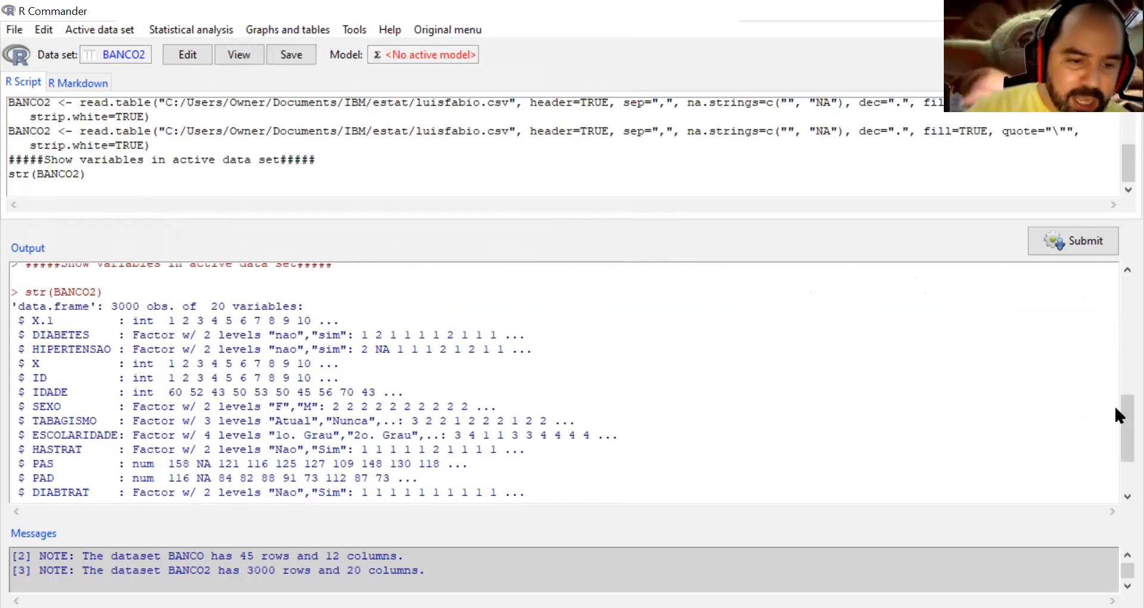
pyautogui.moveTo(1116, 410); pyautogui.dragTo(1115, 430)
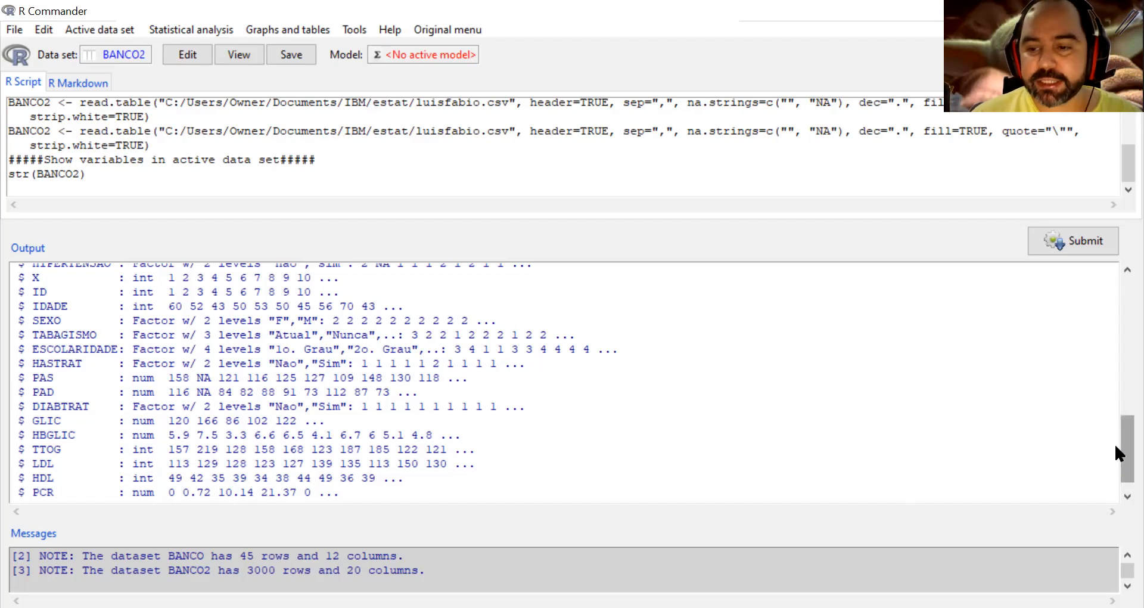
pyautogui.moveTo(1115, 442); pyautogui.dragTo(1115, 484)
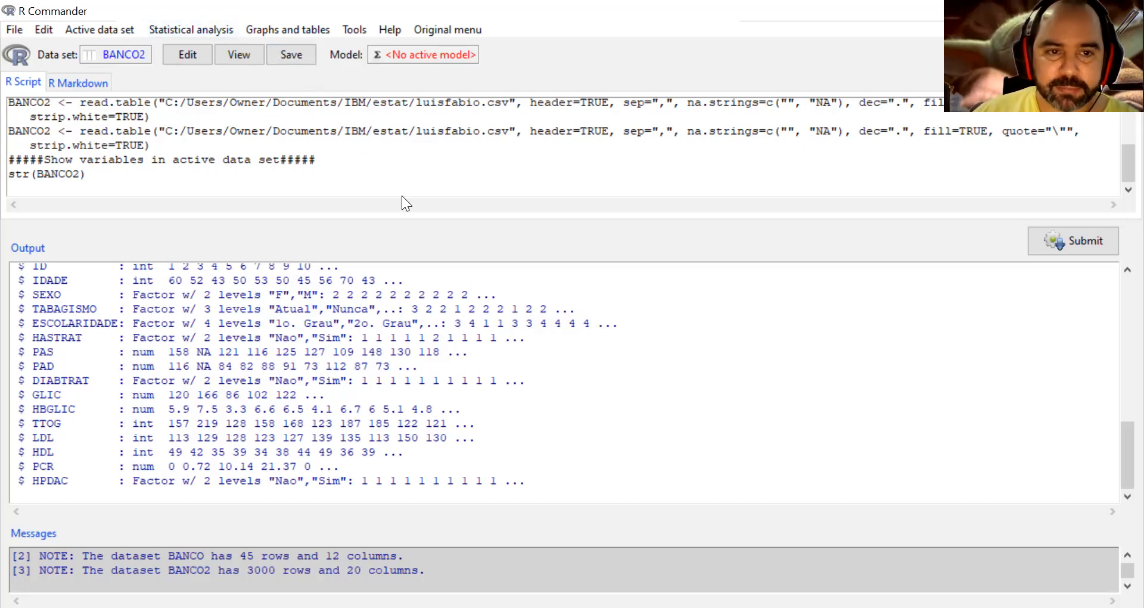
pyautogui.click(228, 55)
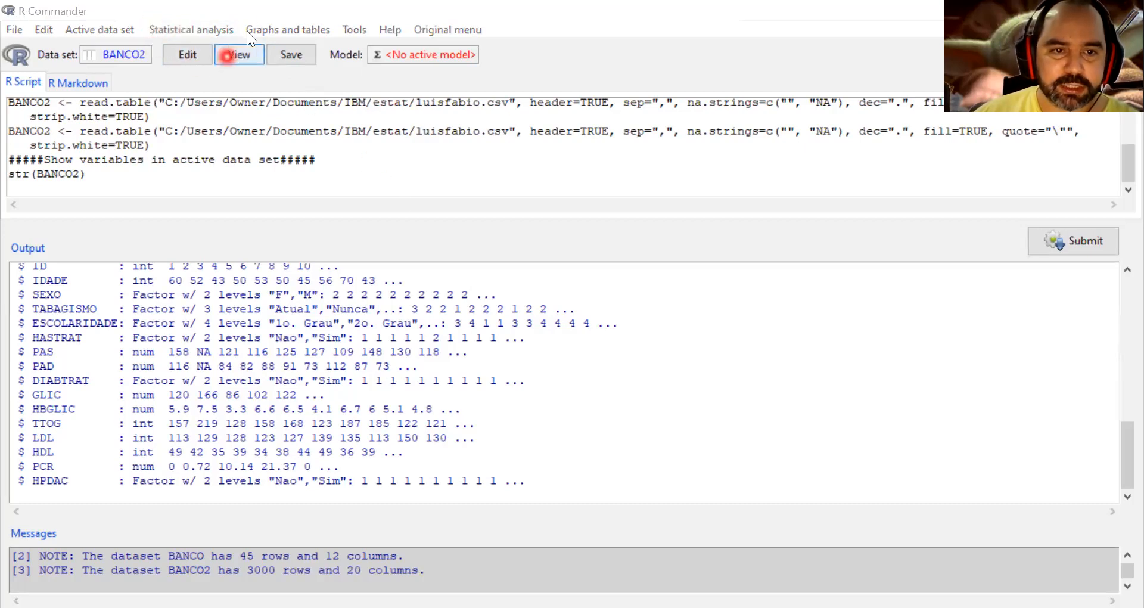
# Compute numerical summaries for IDADE with mean, standard deviation and quantiles 0, .25, .5, .75, 1
pyautogui.click(200, 30)
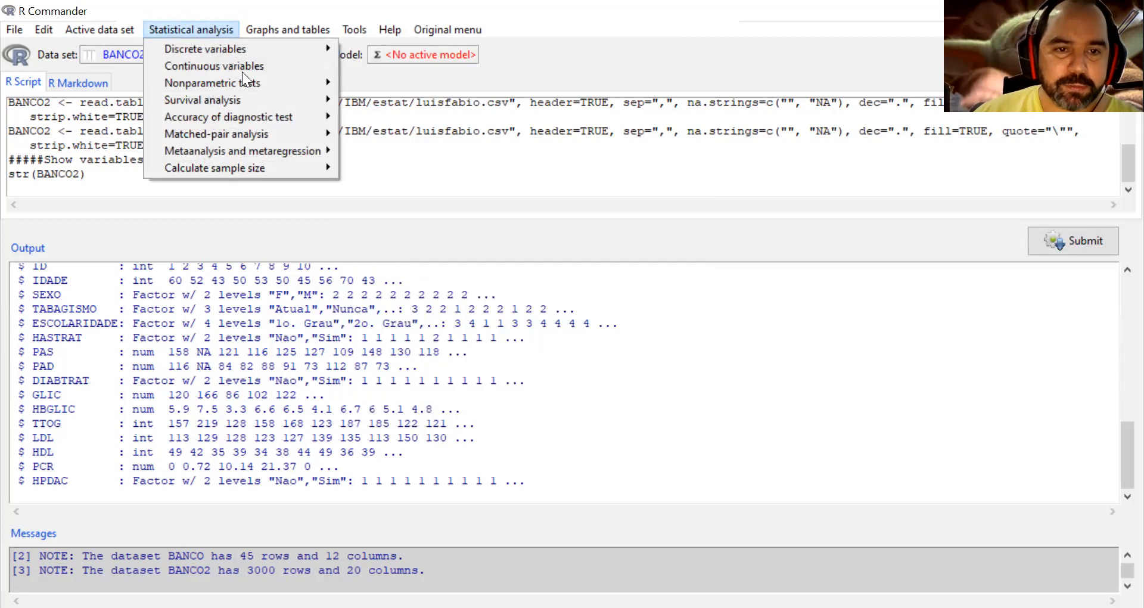
pyautogui.moveTo(241, 71)
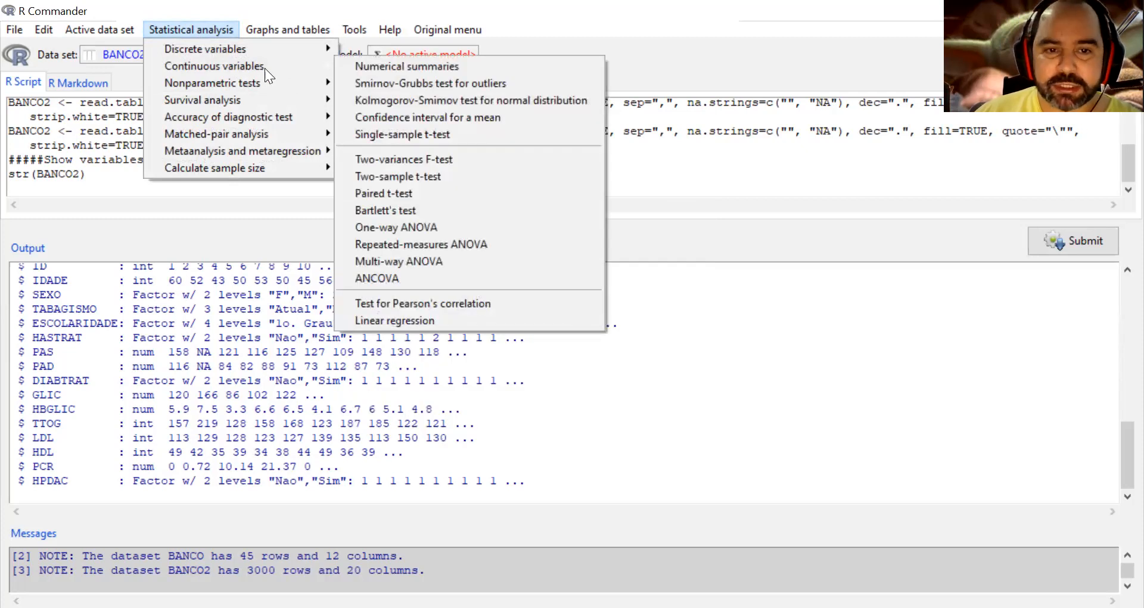
pyautogui.click(379, 68)
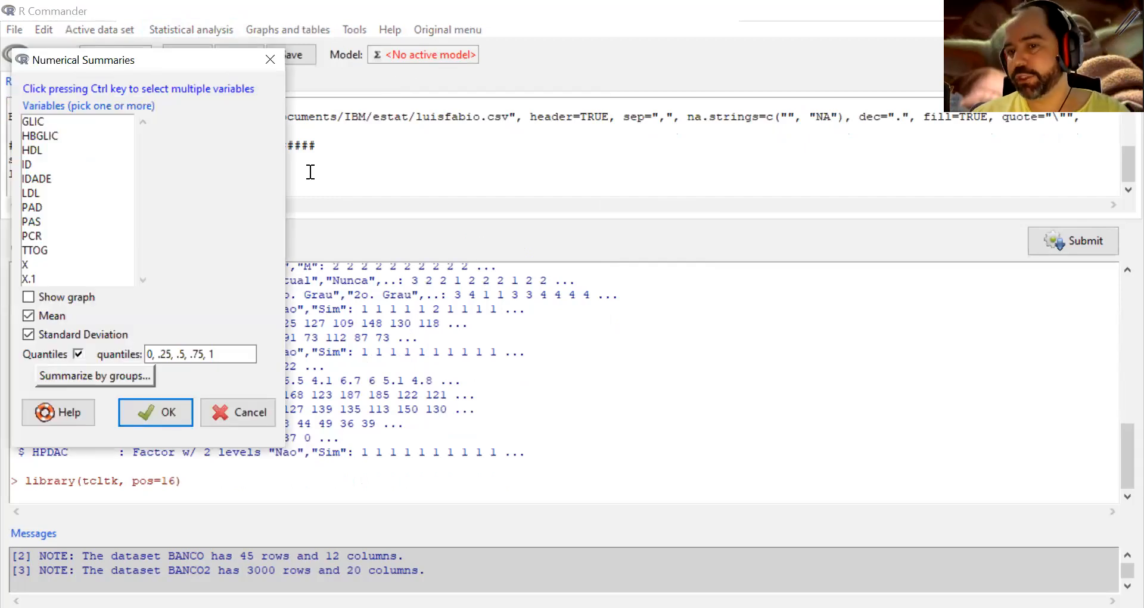
pyautogui.click(56, 180)
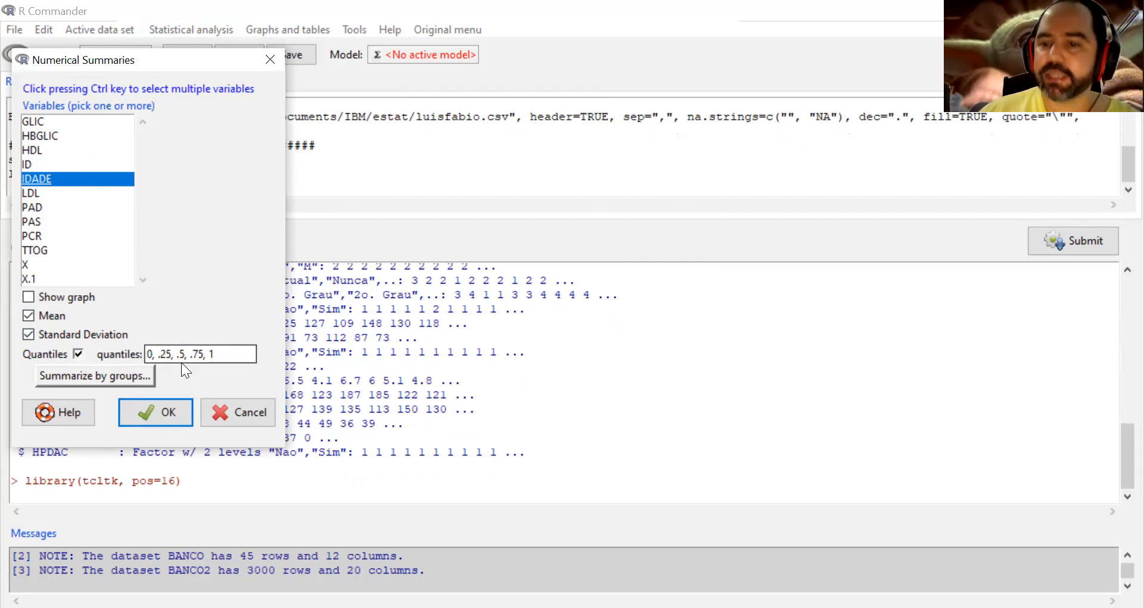
pyautogui.click(173, 414)
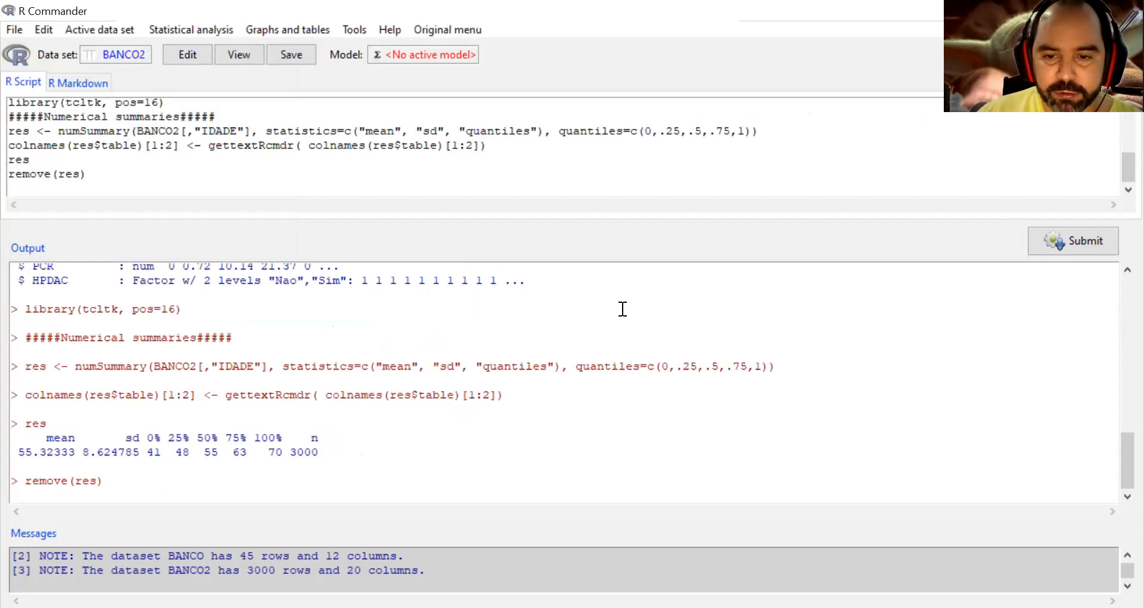
pyautogui.click(412, 452)
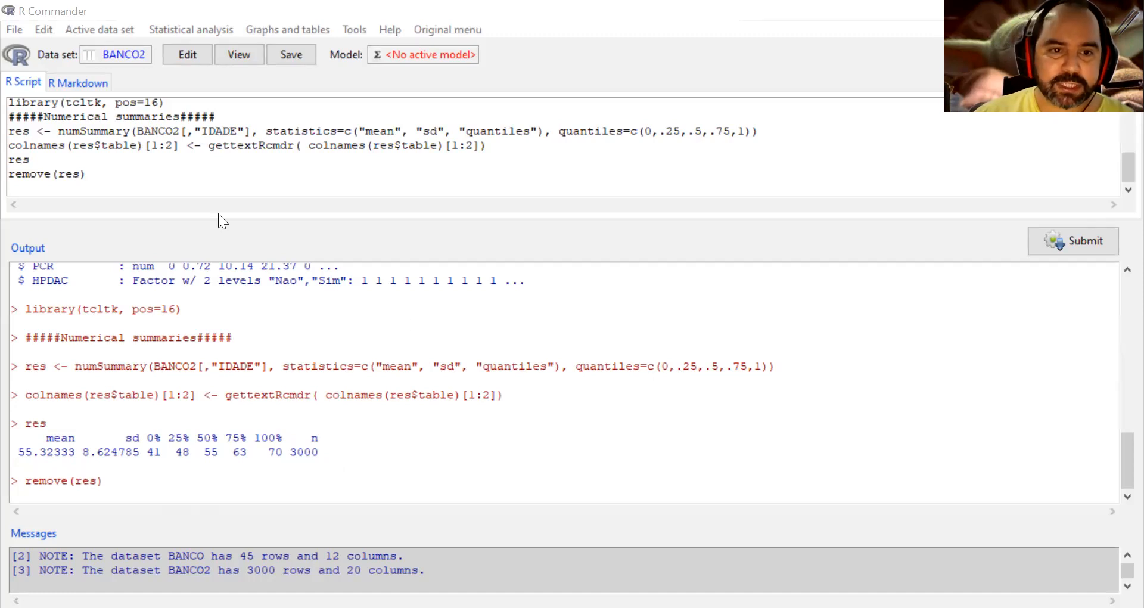
# Compute numerical summaries for PAS with mean, standard deviation and quantiles 0, .25, .5, .75, 1
pyautogui.click(195, 31)
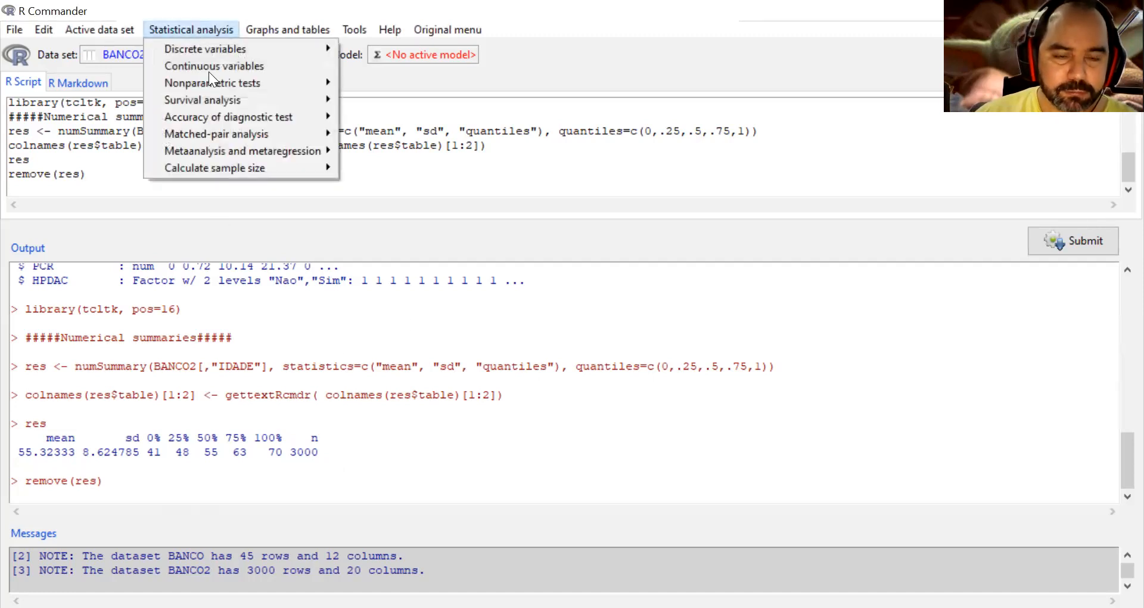
pyautogui.moveTo(208, 72)
pyautogui.click(374, 68)
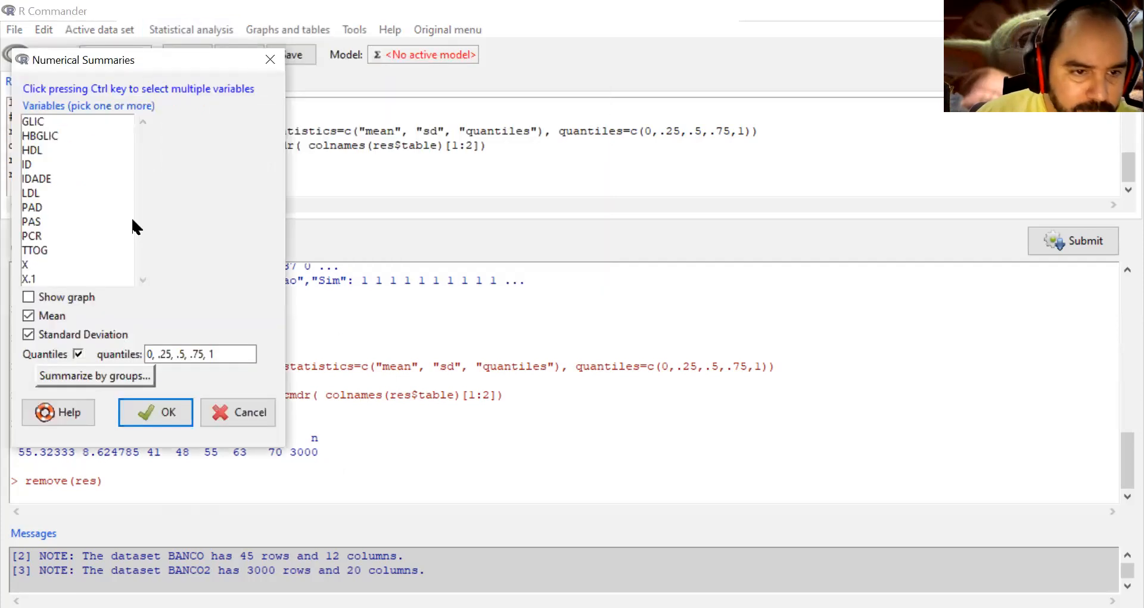
pyautogui.click(53, 222)
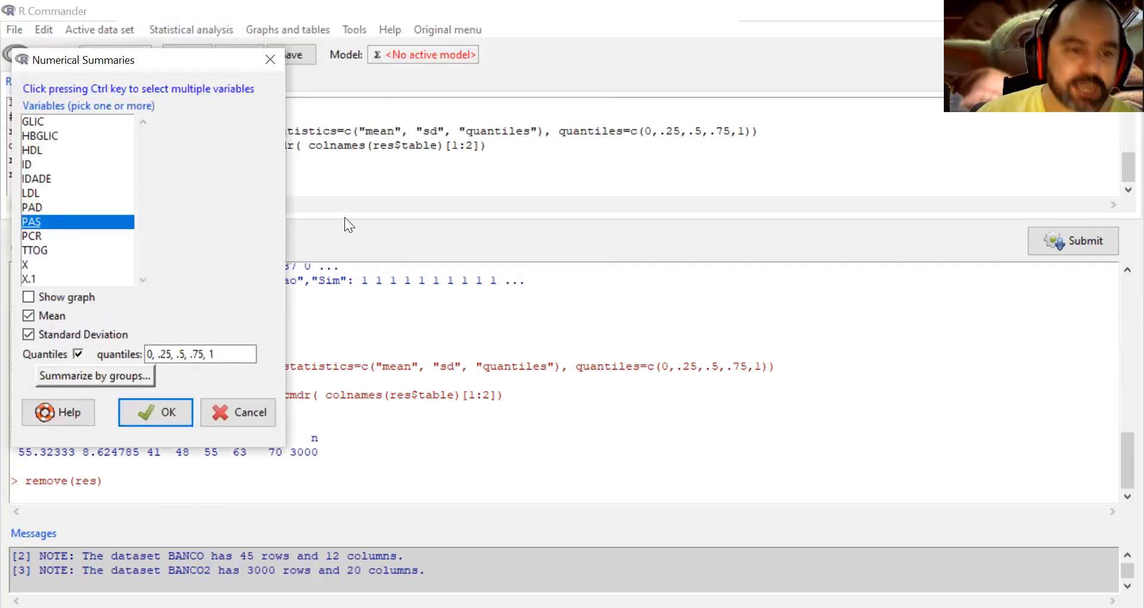
pyautogui.click(155, 412)
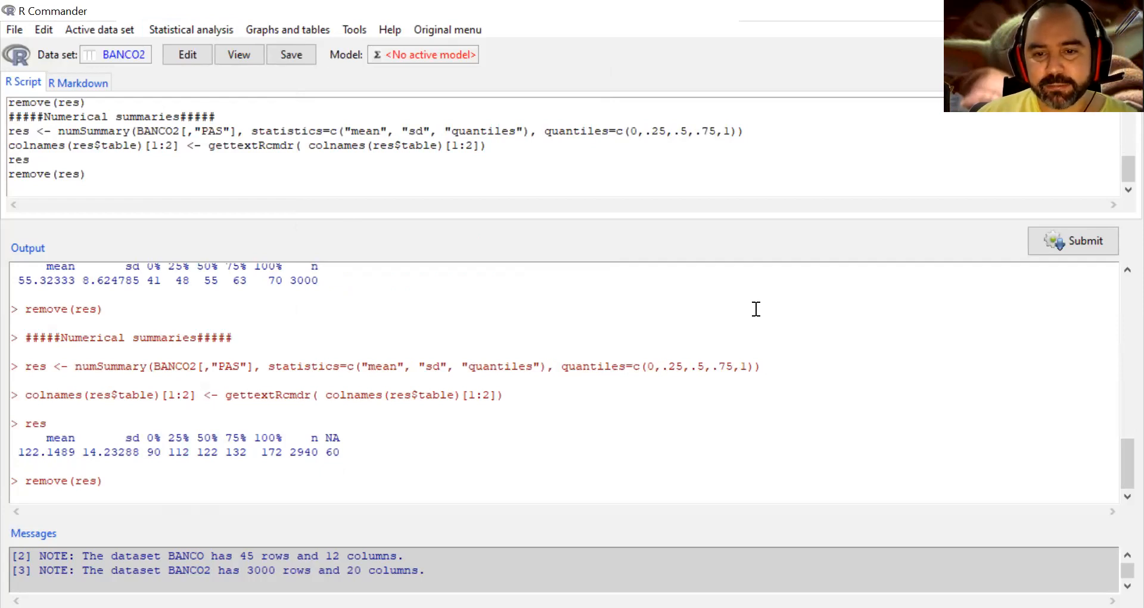
pyautogui.hotkey('alt', 'Tab')
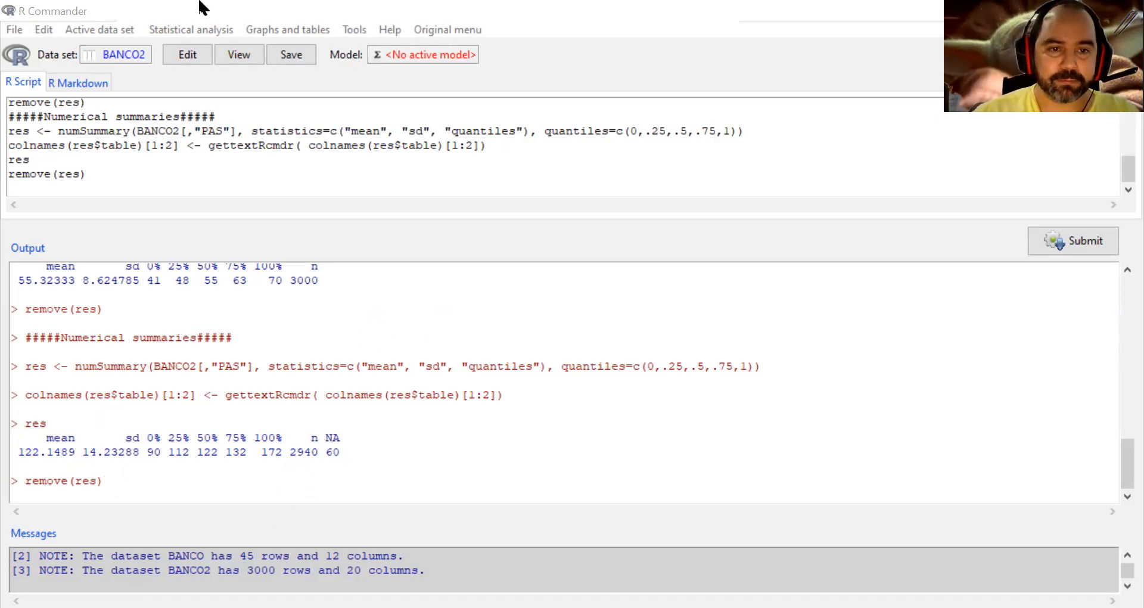
# Create a frequency distribution of TABAGISMO that shows percentages and missing data
pyautogui.click(199, 29)
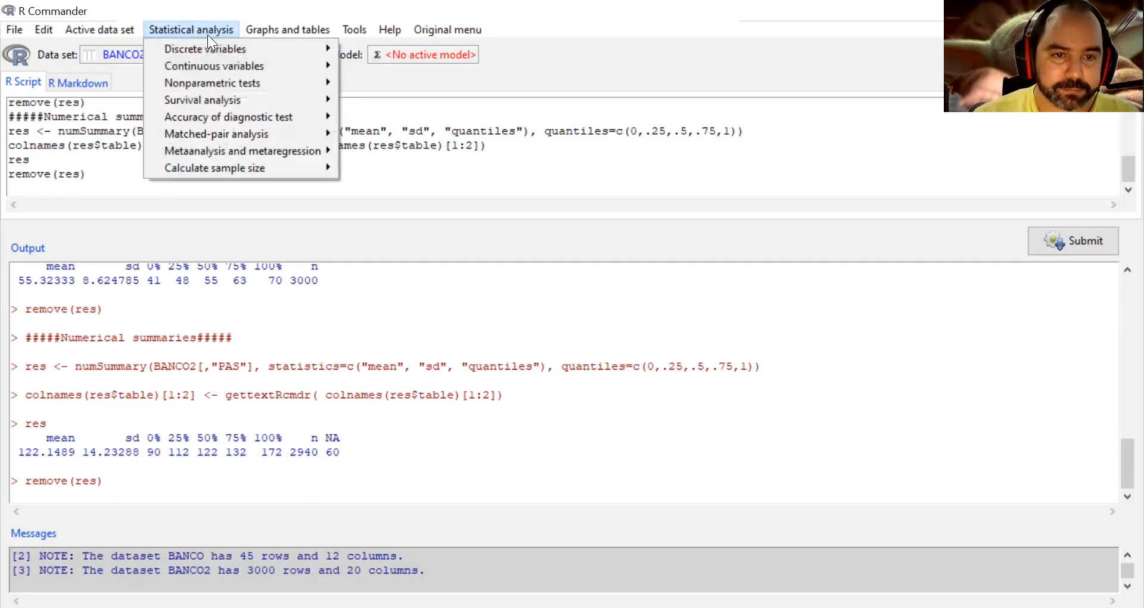
pyautogui.moveTo(218, 65)
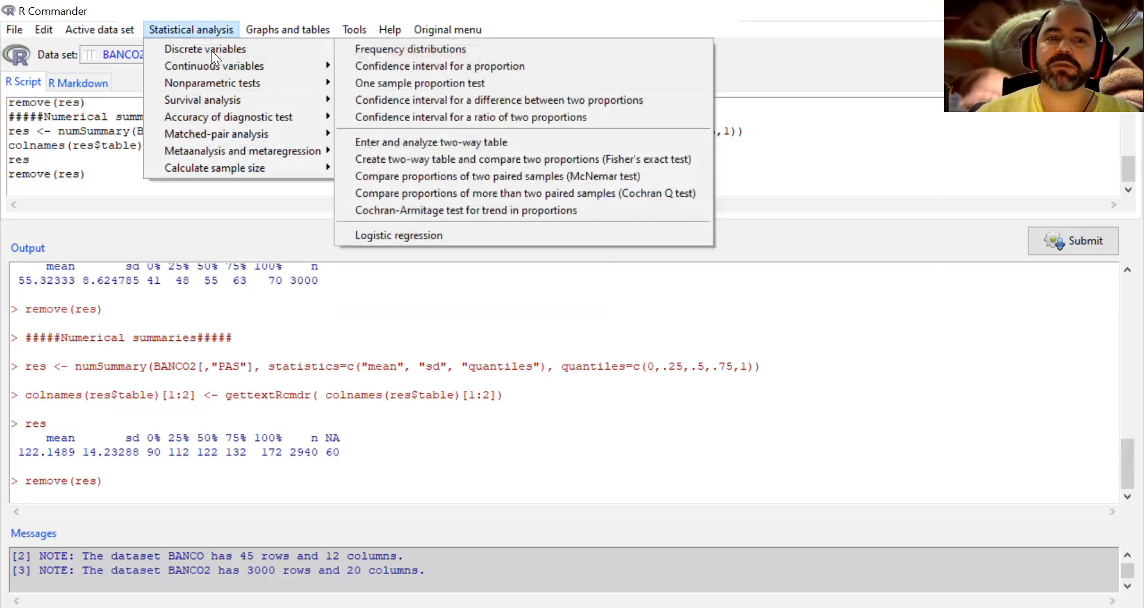
pyautogui.click(435, 52)
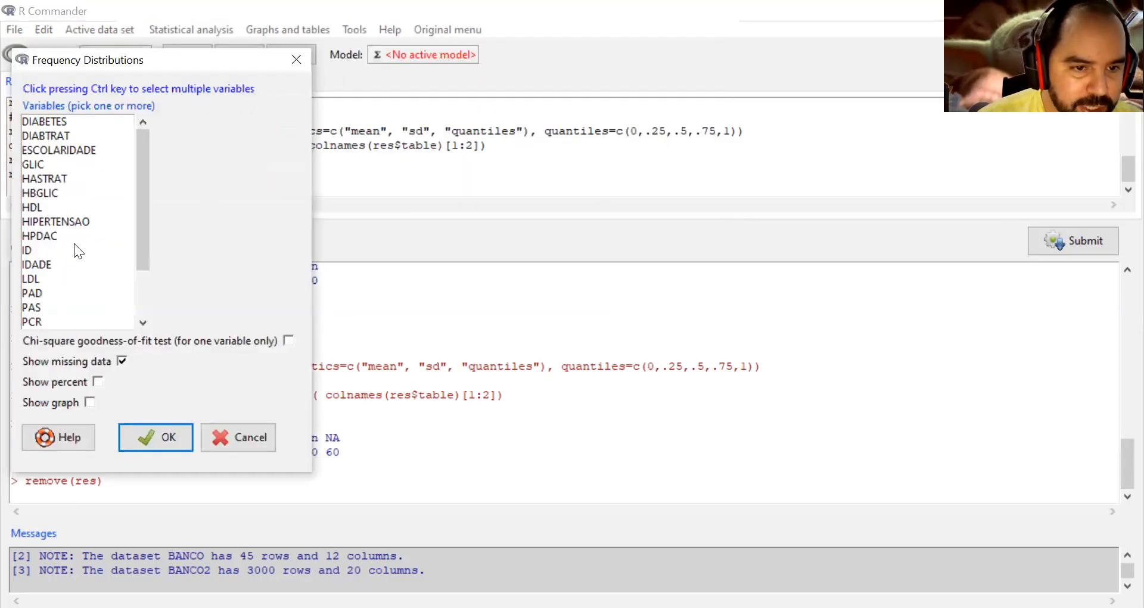
pyautogui.moveTo(141, 218); pyautogui.dragTo(137, 320)
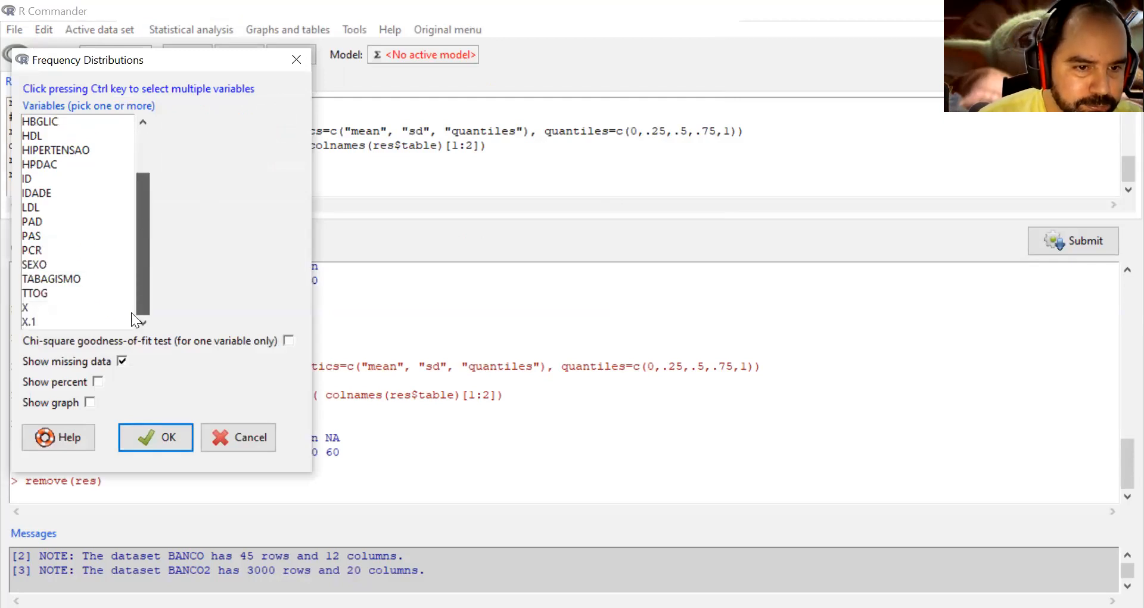
pyautogui.click(76, 280)
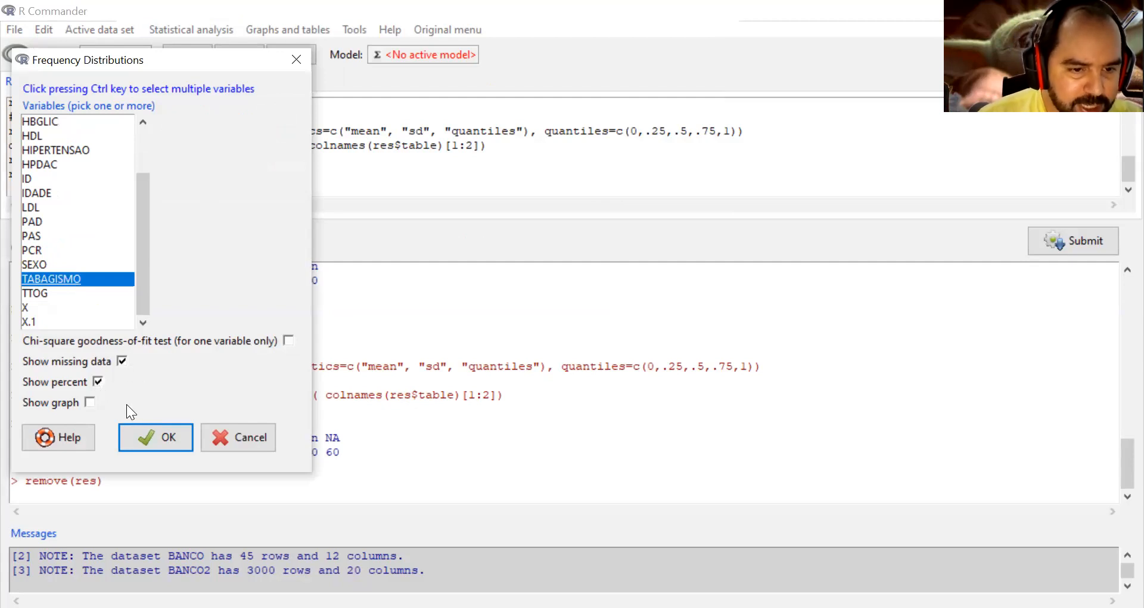
pyautogui.click(165, 438)
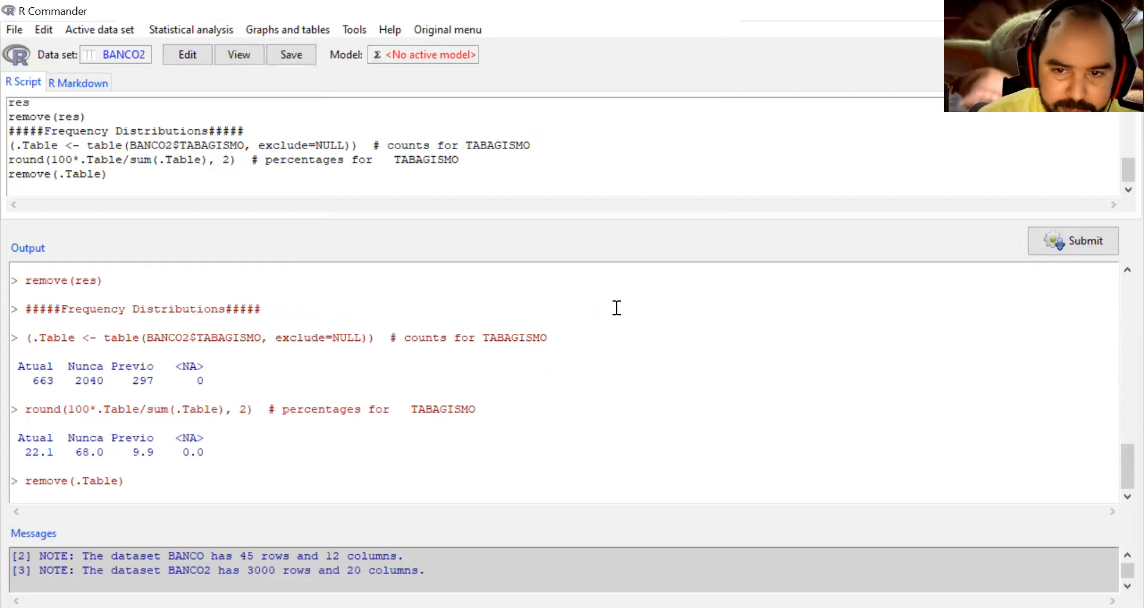
# Examine the counts and percentages of the Atual, Nunca and Previo categories in the TABAGISMO frequency output
pyautogui.click(284, 377)
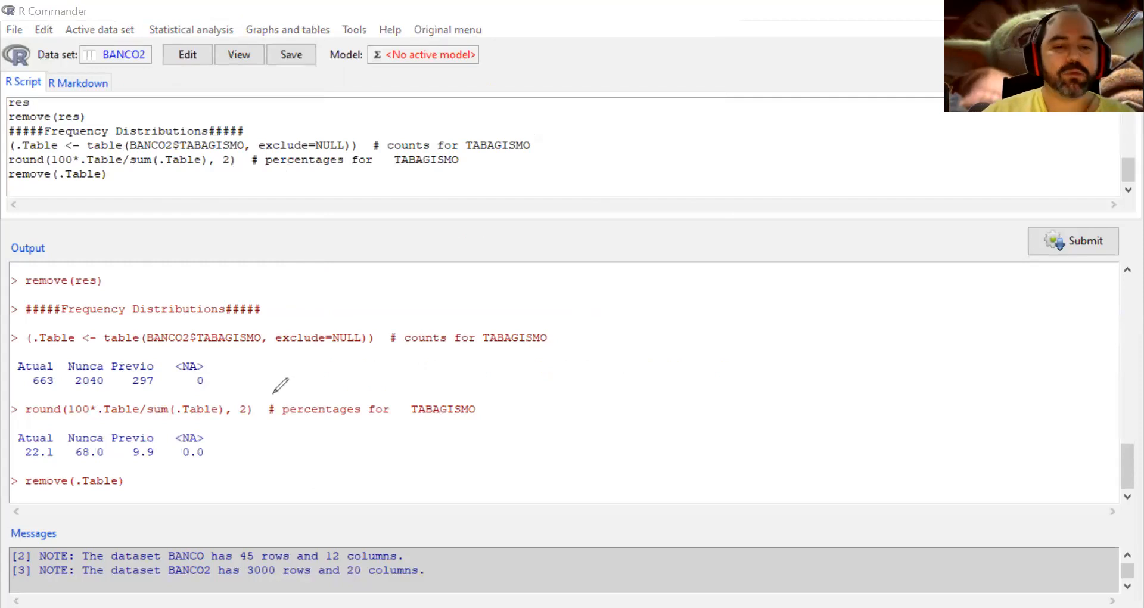
pyautogui.moveTo(26, 396); pyautogui.dragTo(57, 391)
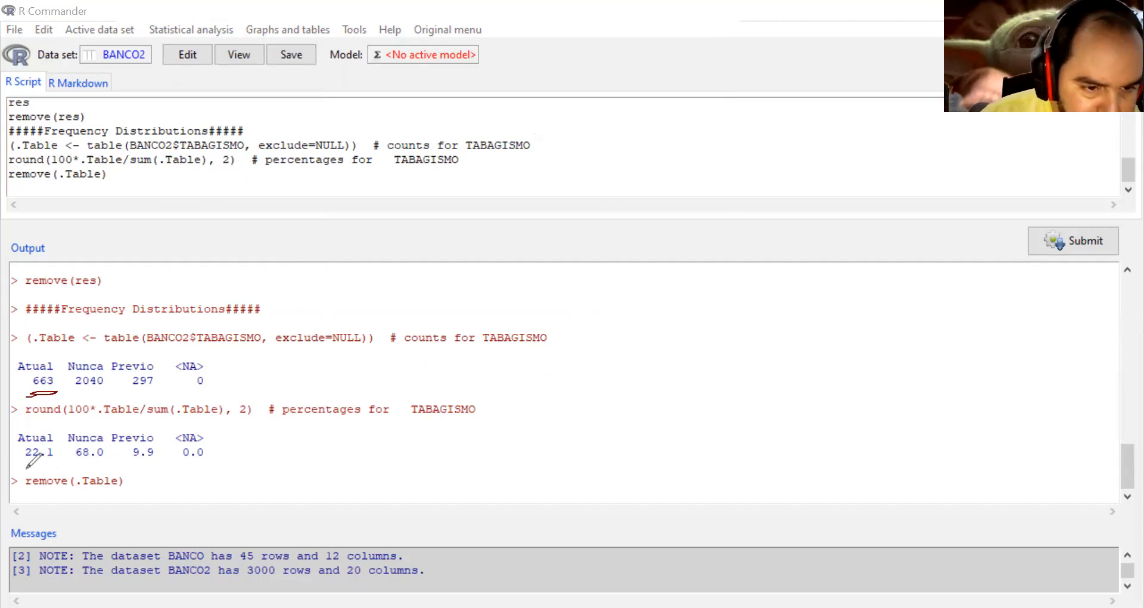
pyautogui.moveTo(26, 468); pyautogui.dragTo(59, 465)
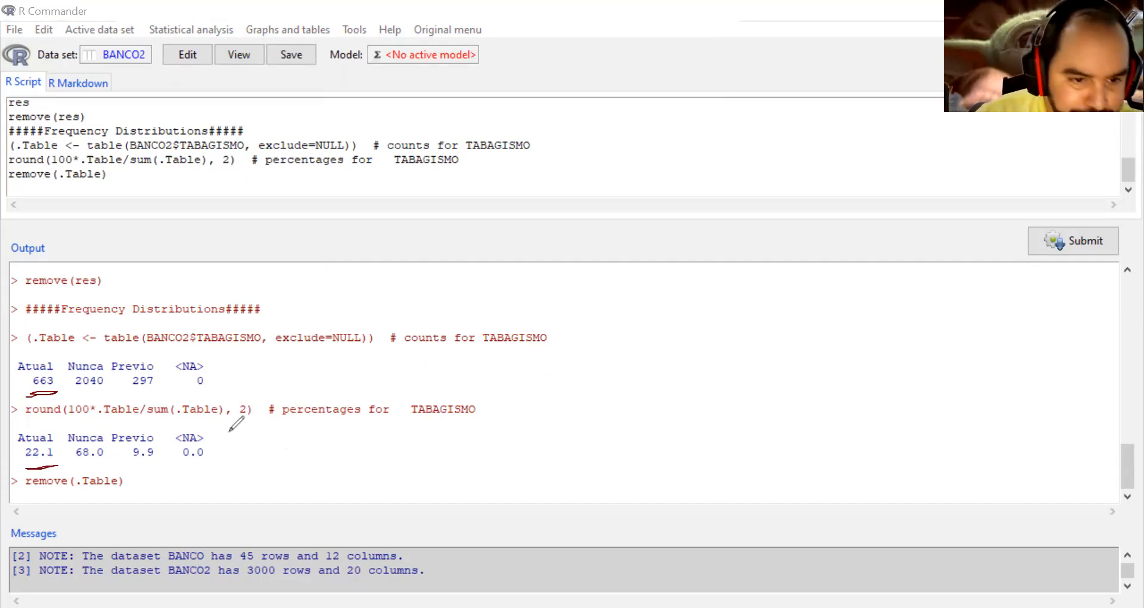
pyautogui.moveTo(67, 401); pyautogui.dragTo(107, 398)
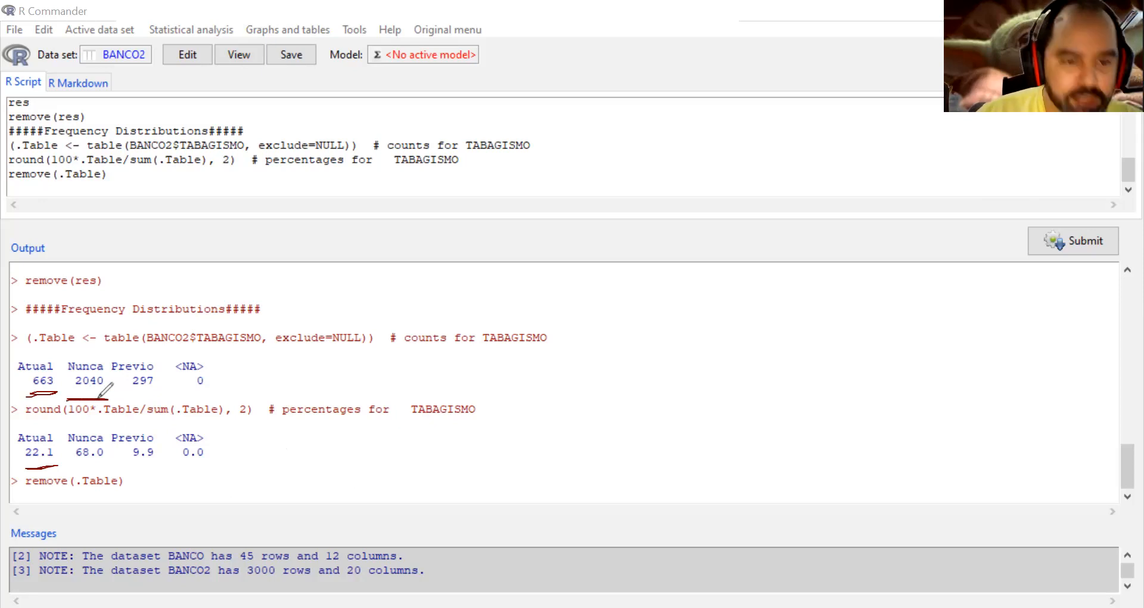
pyautogui.moveTo(71, 466); pyautogui.dragTo(114, 465)
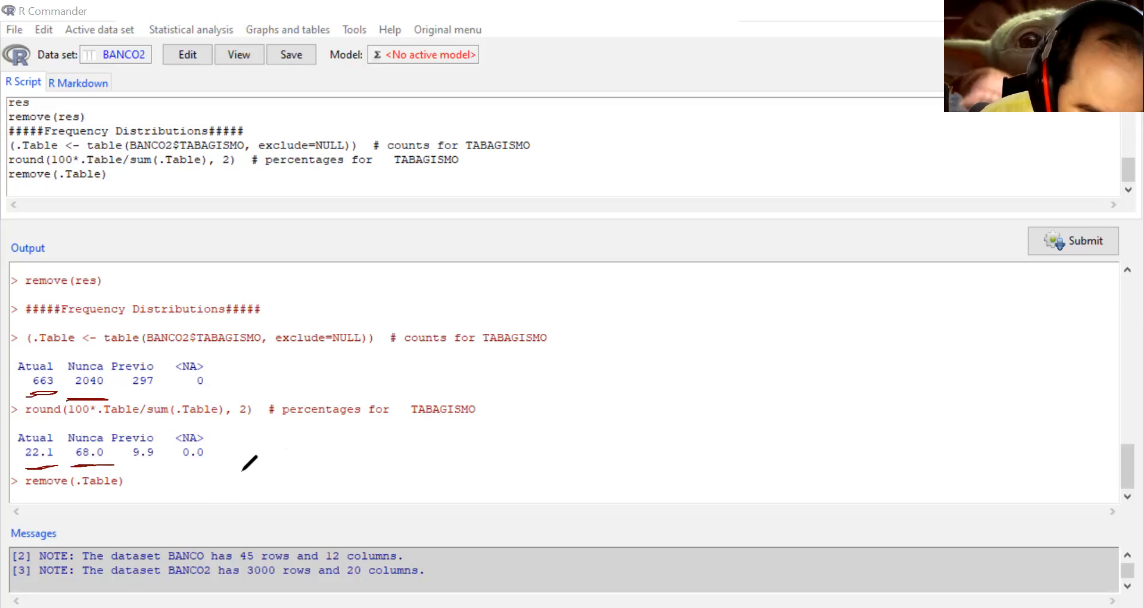
pyautogui.moveTo(121, 394); pyautogui.dragTo(161, 395)
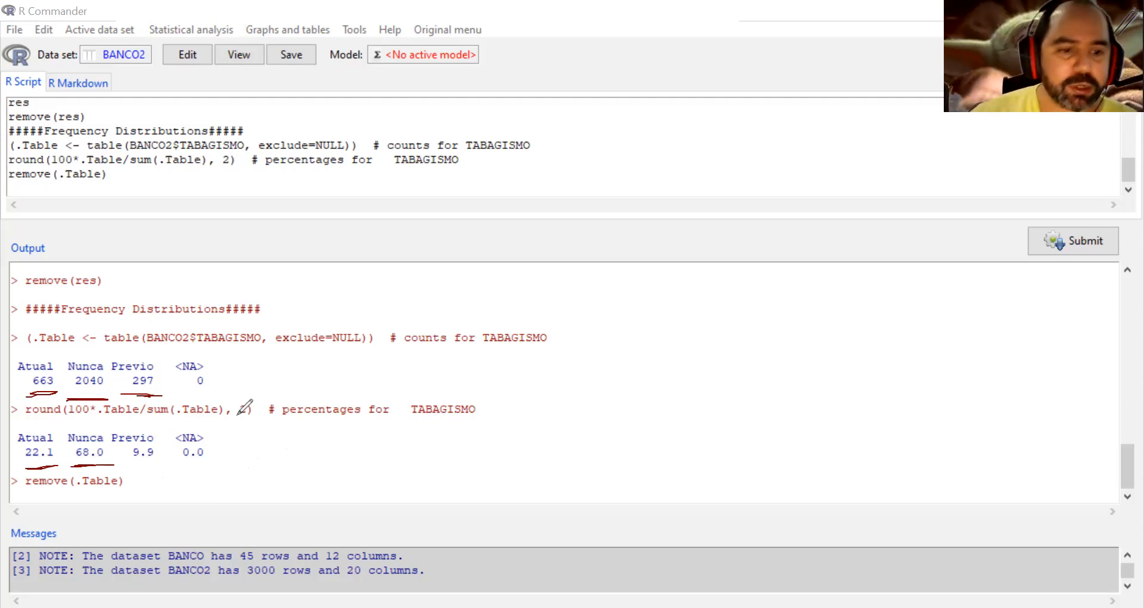
pyautogui.moveTo(130, 465); pyautogui.dragTo(151, 465)
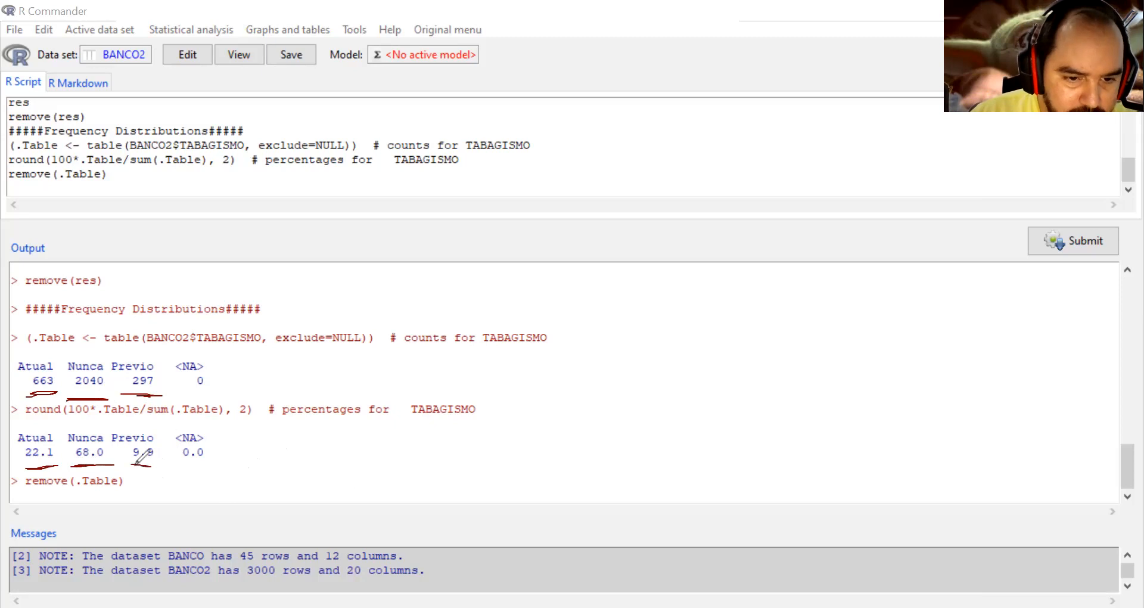
# Examine the missing-data count and percentage in the TABAGISMO frequency output
pyautogui.moveTo(201, 397); pyautogui.dragTo(217, 385)
pyautogui.moveTo(192, 476); pyautogui.dragTo(214, 463)
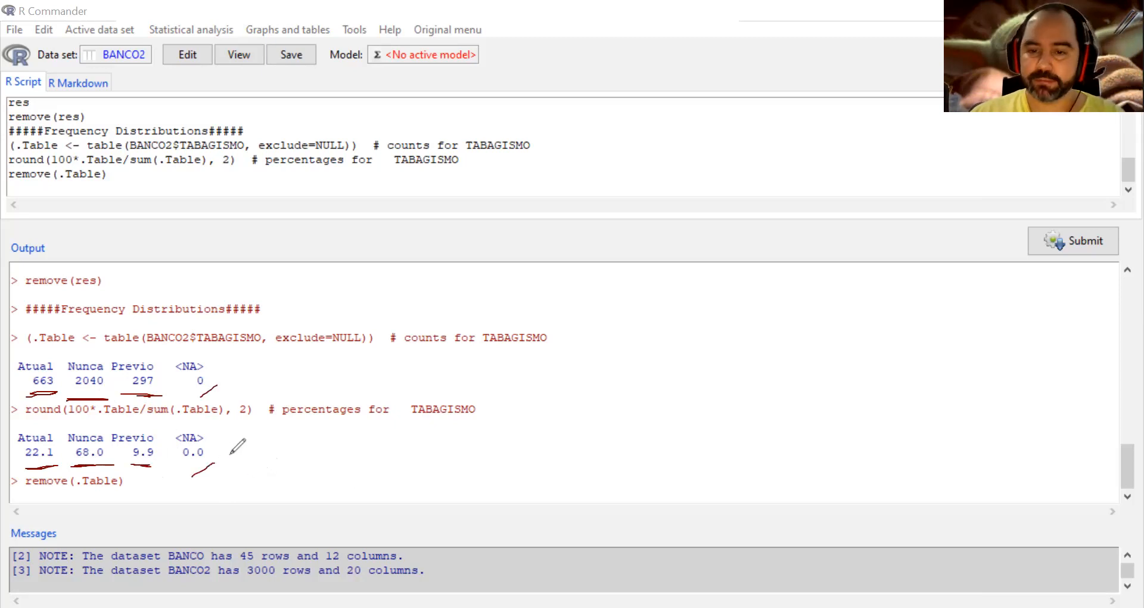
pyautogui.moveTo(169, 467); pyautogui.dragTo(194, 472)
pyautogui.moveTo(170, 464)
pyautogui.mouseDown()
pyautogui.moveTo(87, 472)
pyautogui.moveTo(35, 462)
pyautogui.mouseUp()
pyautogui.moveTo(57, 398); pyautogui.dragTo(21, 396)
pyautogui.moveTo(113, 407)
pyautogui.mouseDown()
pyautogui.moveTo(211, 392)
pyautogui.moveTo(59, 425)
pyautogui.moveTo(237, 376)
pyautogui.moveTo(108, 404)
pyautogui.mouseUp()
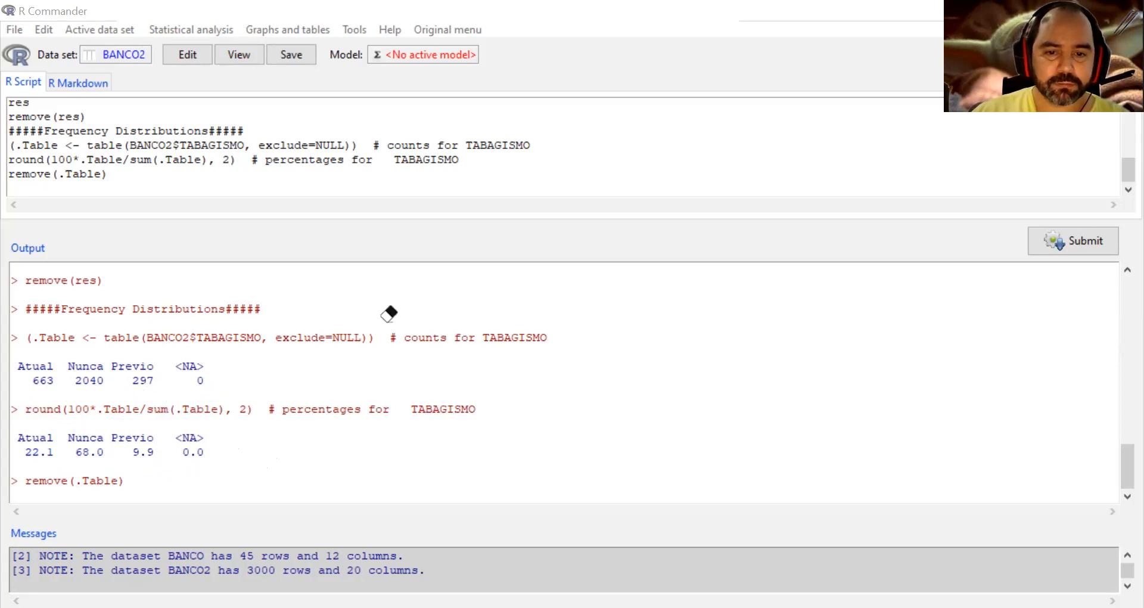
# Plot a histogram of TTOG with frequency counts for all valid cases, view it and close the graph
pyautogui.click(297, 27)
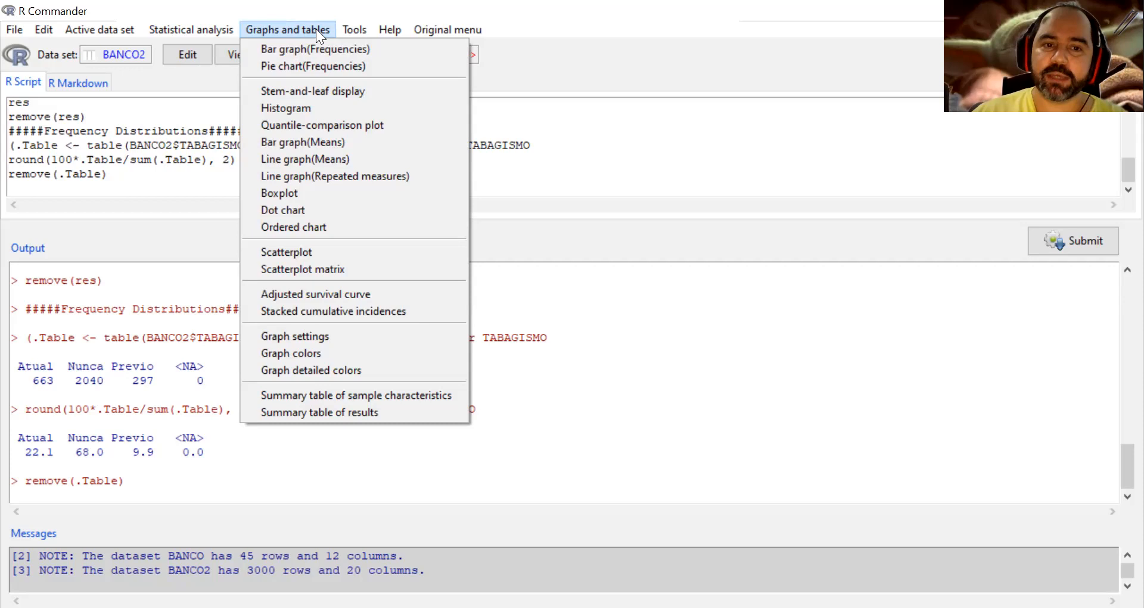
pyautogui.click(297, 110)
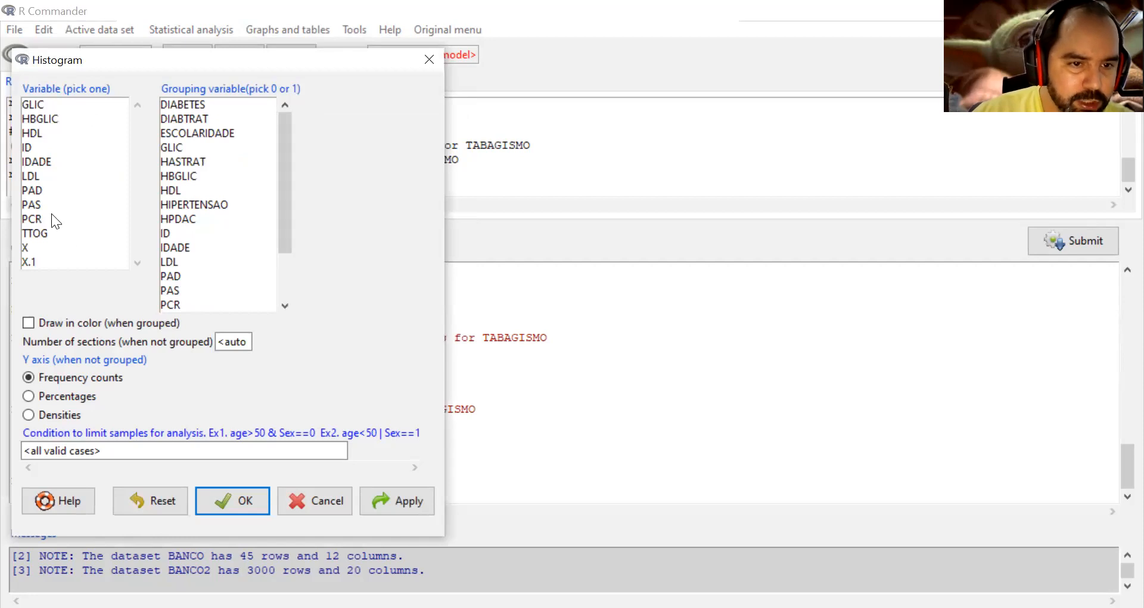
pyautogui.click(54, 235)
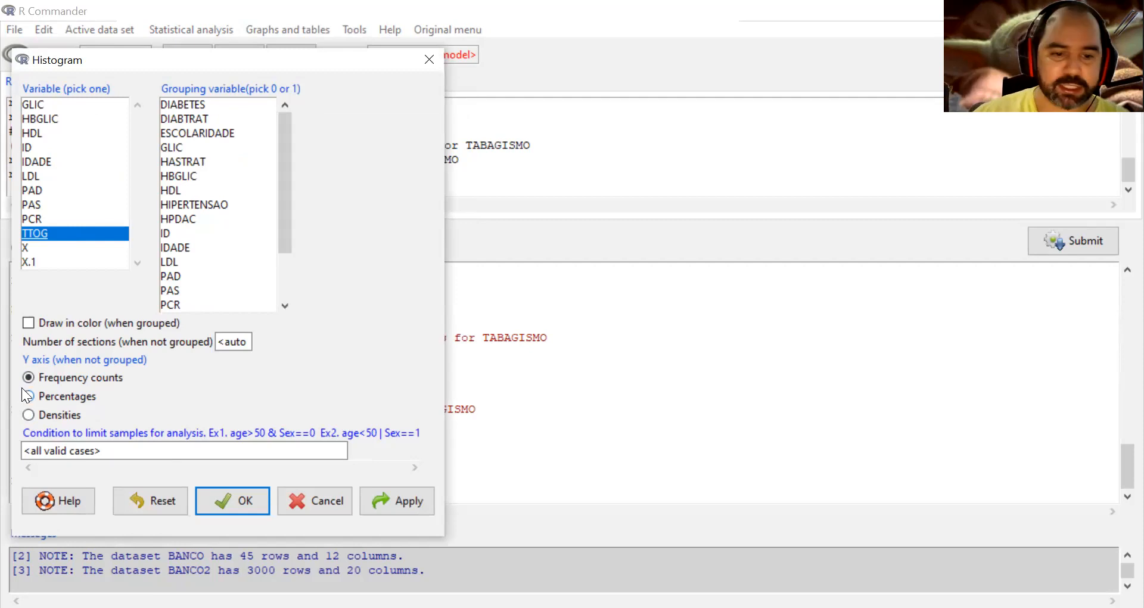
pyautogui.click(249, 502)
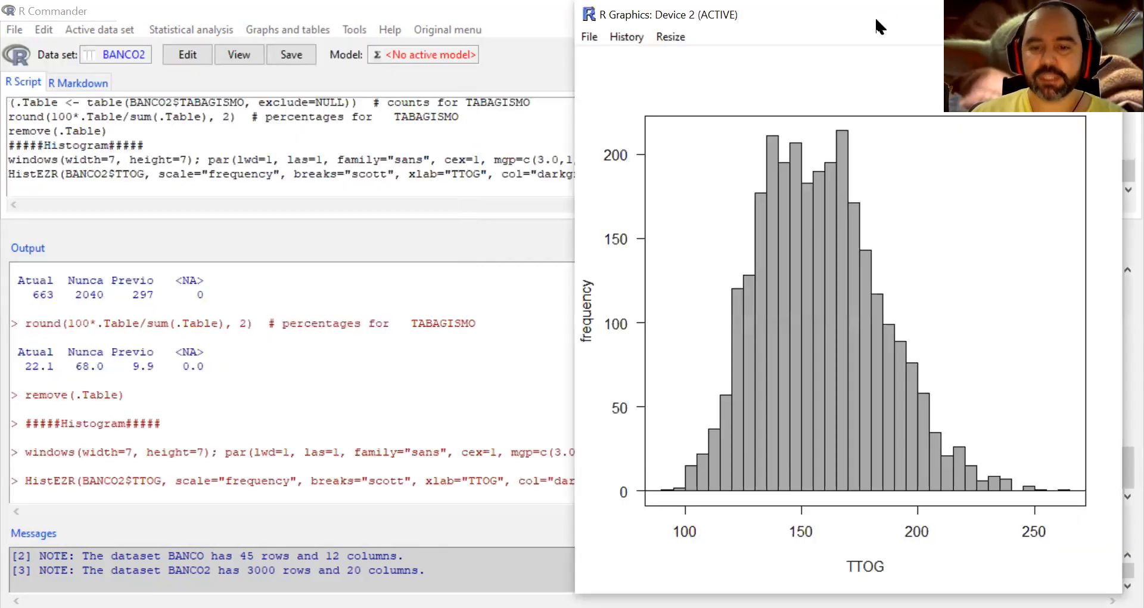
pyautogui.moveTo(876, 19); pyautogui.dragTo(751, 19)
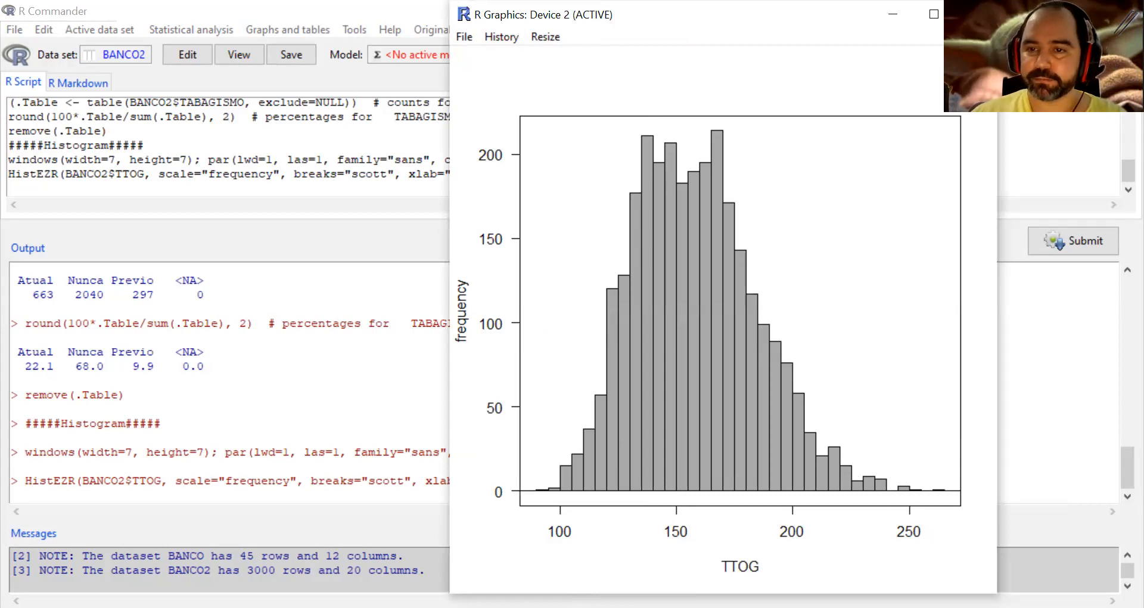
pyautogui.click(975, 15)
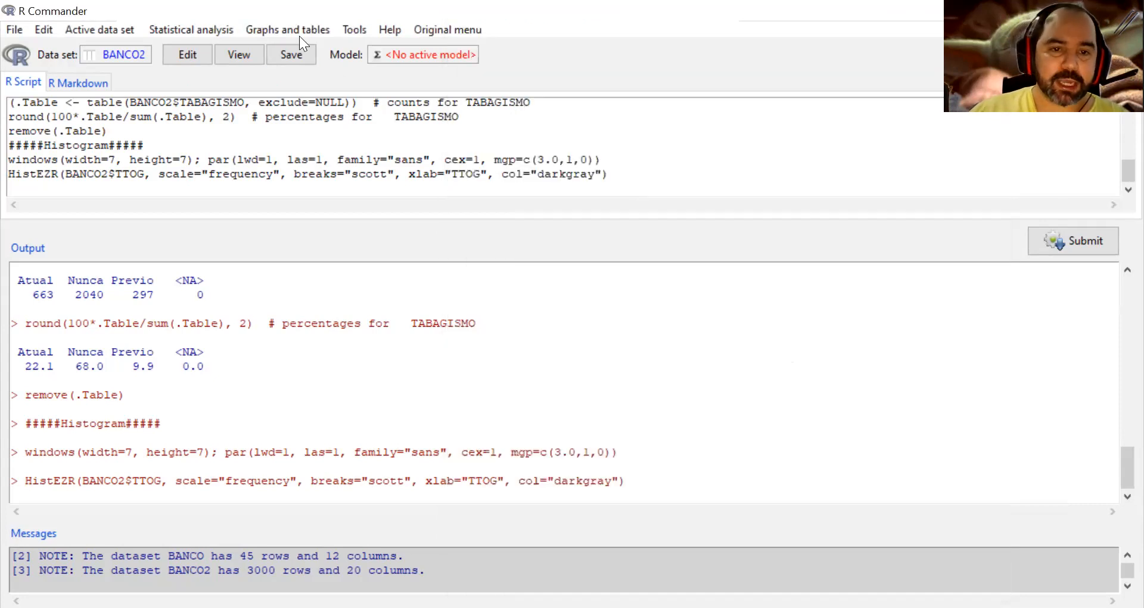
# Plot a frequency bar graph of HPDAC drawn in color, view it and close the graph
pyautogui.click(298, 31)
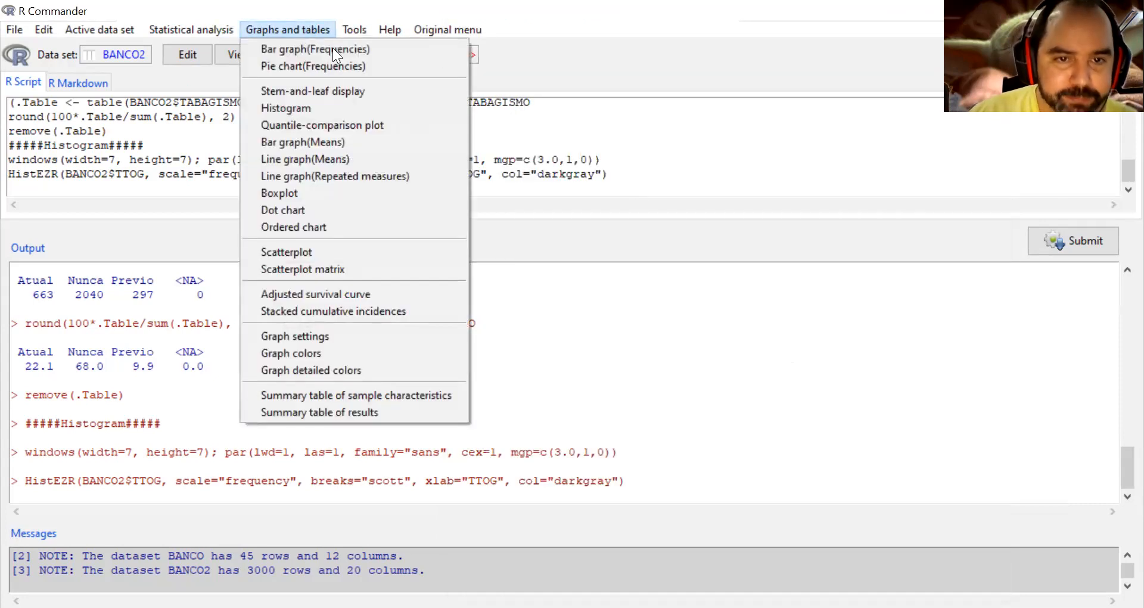
pyautogui.click(333, 48)
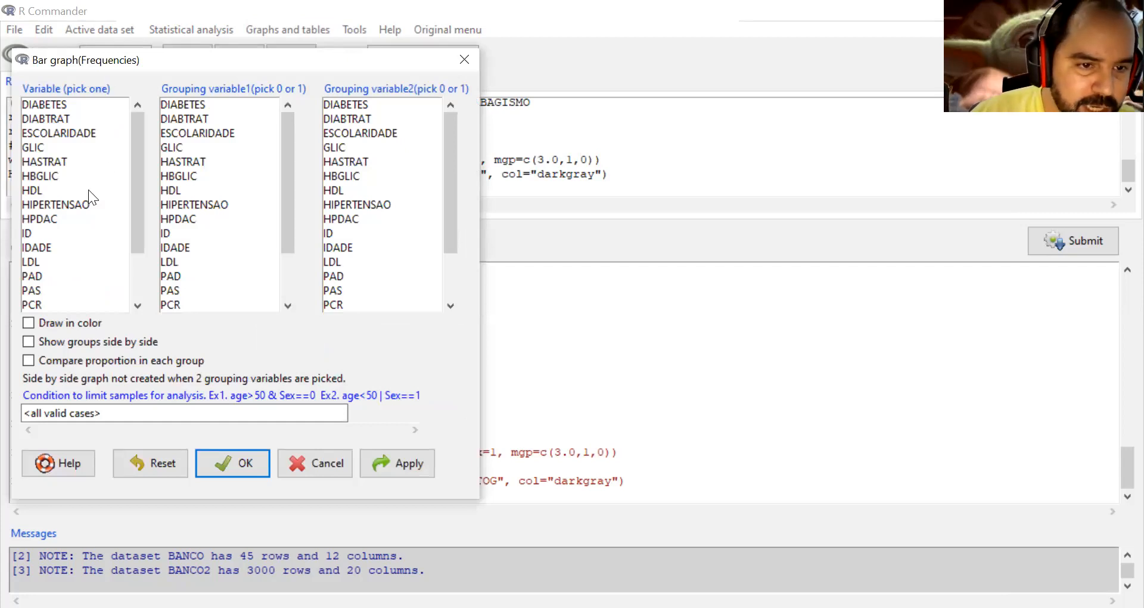
pyautogui.click(64, 222)
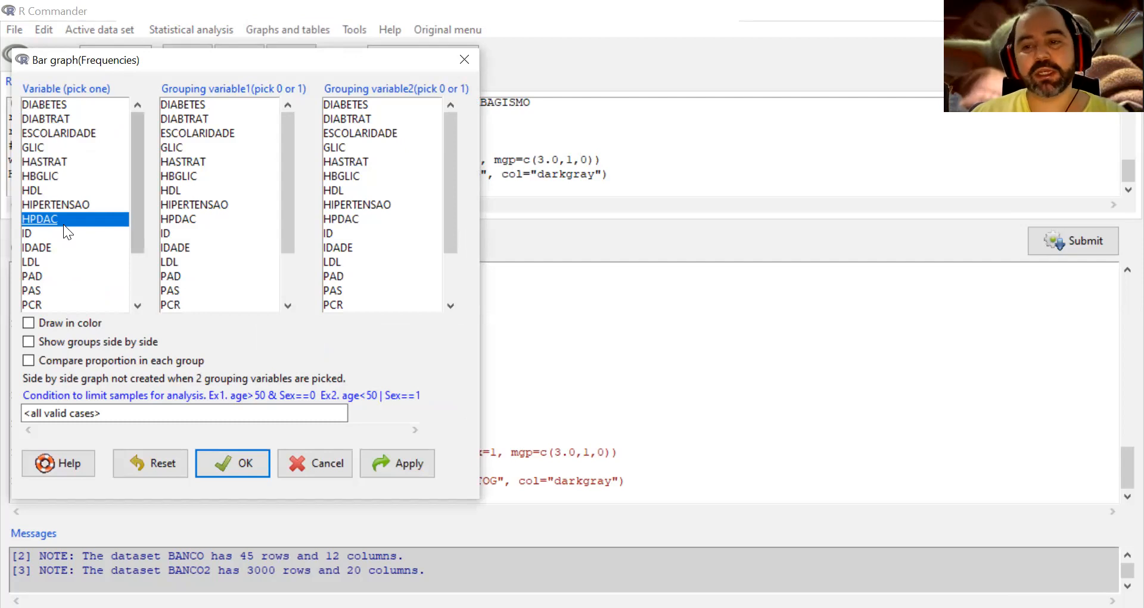
pyautogui.click(27, 323)
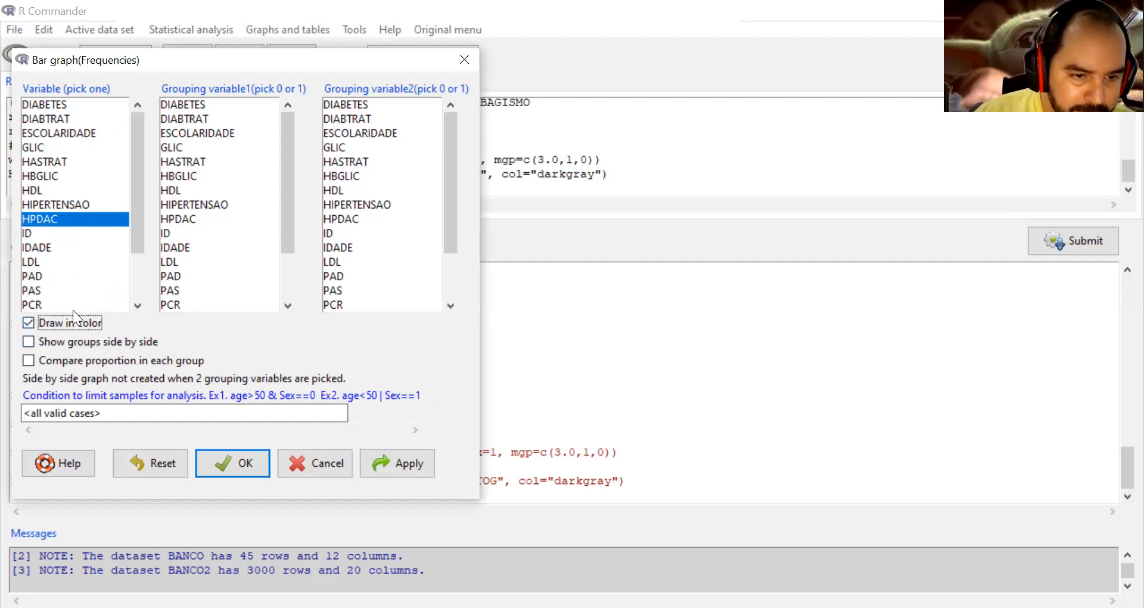
pyautogui.click(248, 464)
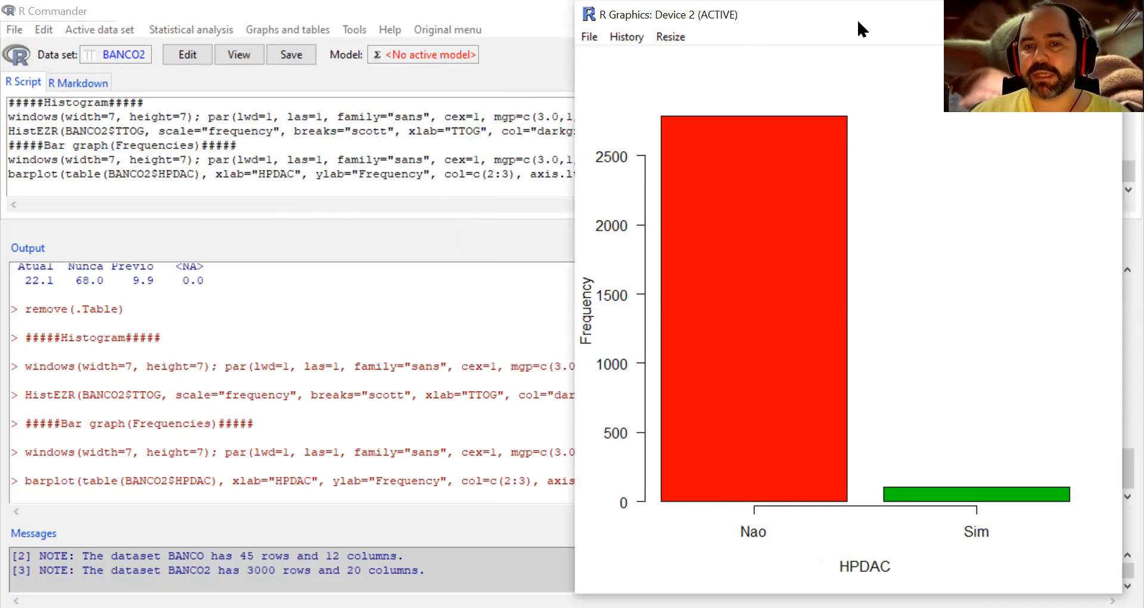
pyautogui.click(1104, 14)
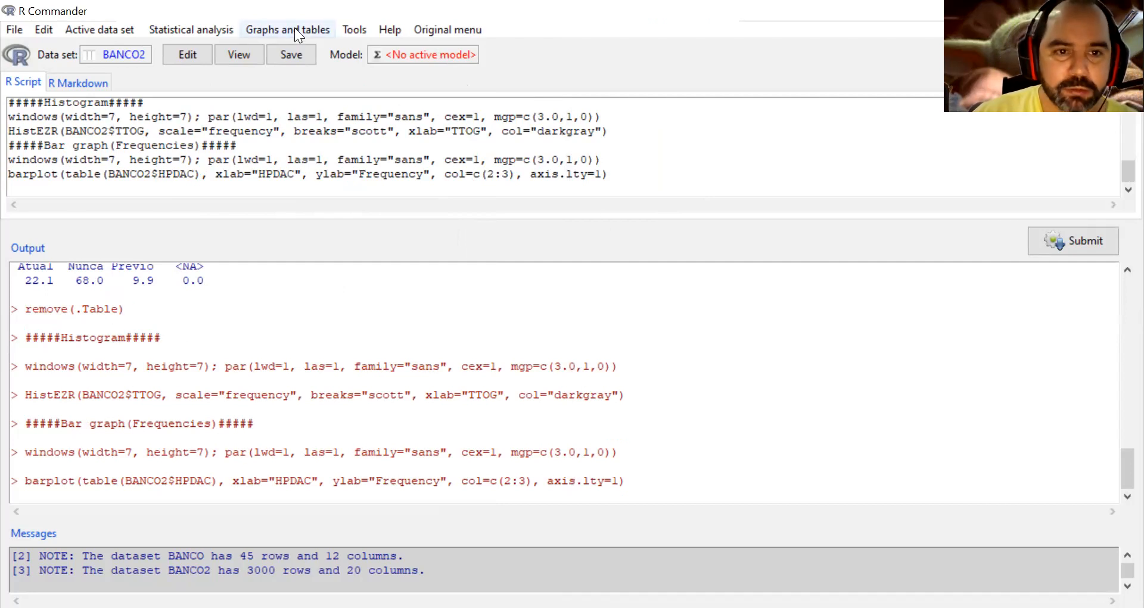
# Plot a frequency pie chart of ESCOLARIDADE drawn in color, view it enlarged and close the graph
pyautogui.click(206, 27)
pyautogui.moveTo(220, 47)
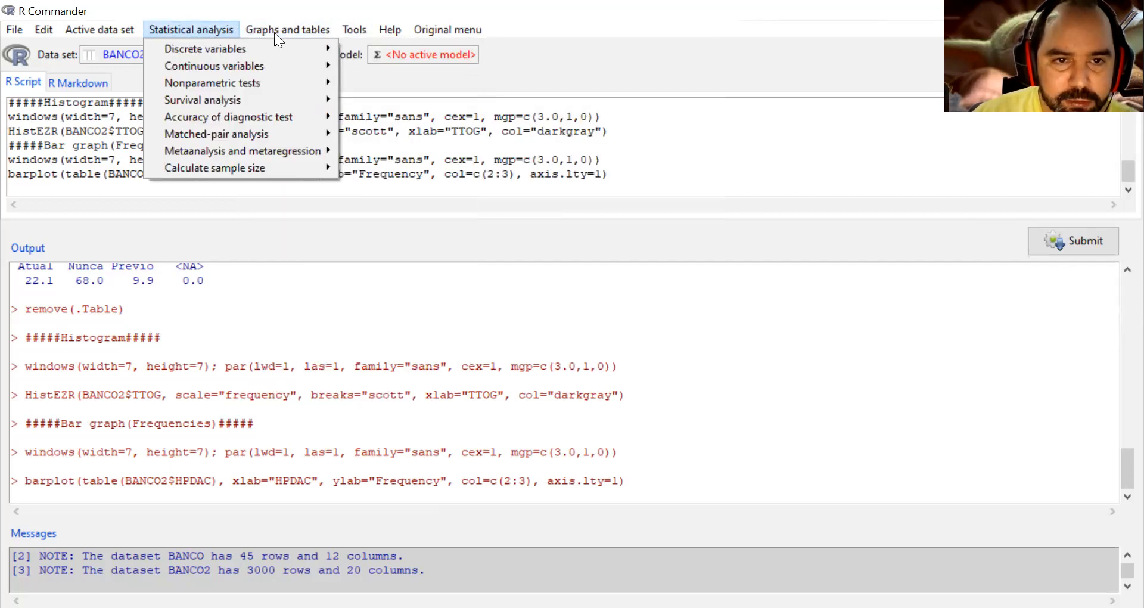
pyautogui.click(297, 66)
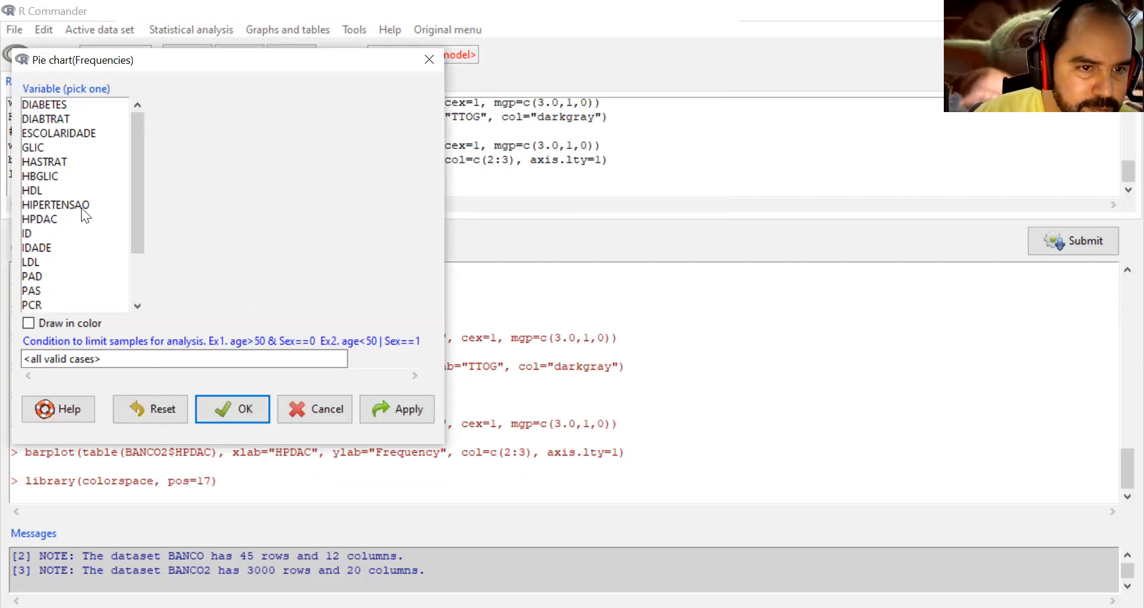
pyautogui.click(75, 137)
pyautogui.click(27, 323)
pyautogui.click(221, 407)
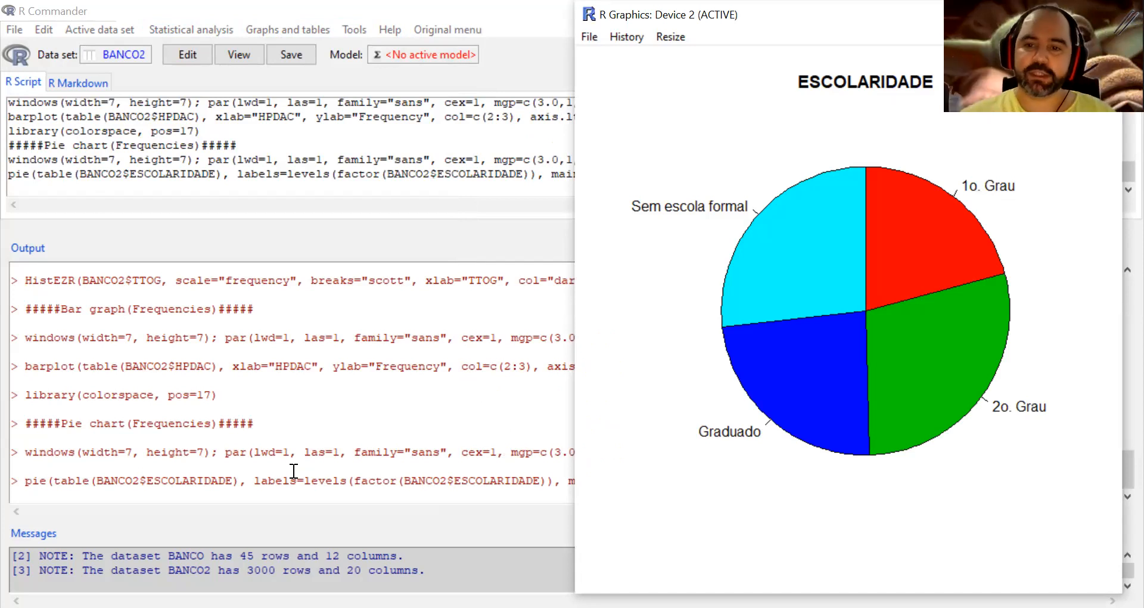
pyautogui.doubleClick(877, 22)
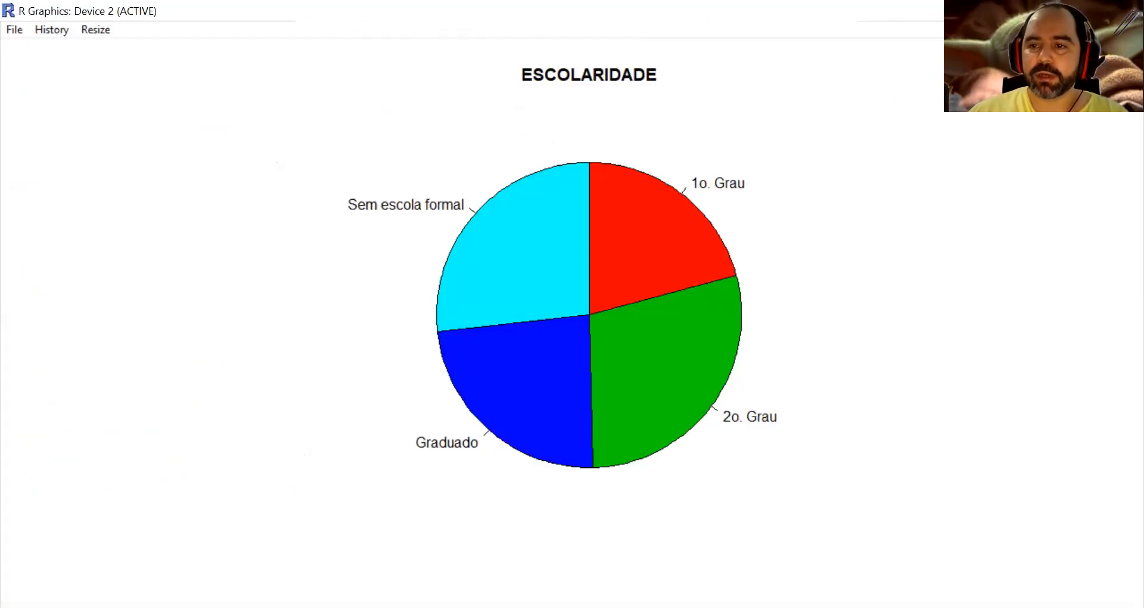
pyautogui.click(1125, 11)
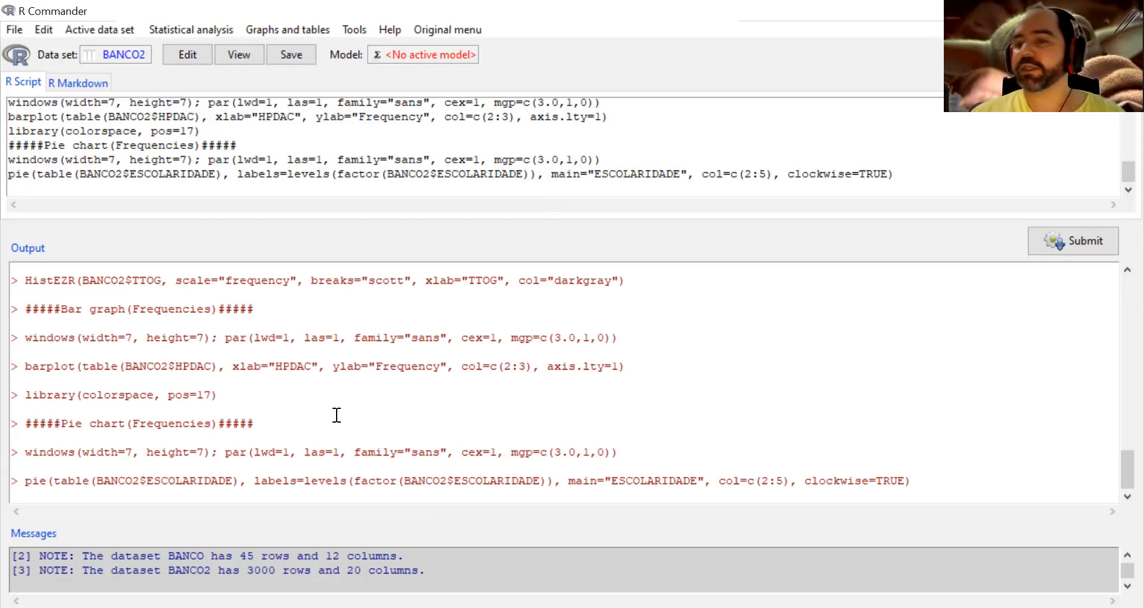
# Import the text file citarabina from the estat folder as data set BANCO3, using comma separators and period decimals
pyautogui.click(14, 30)
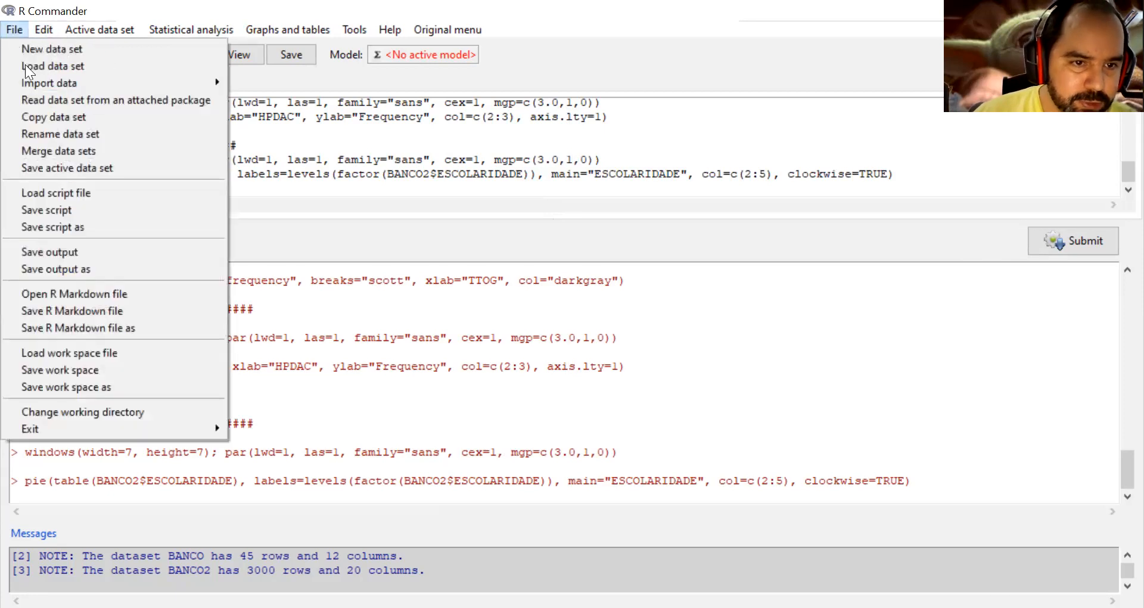
pyautogui.moveTo(101, 84)
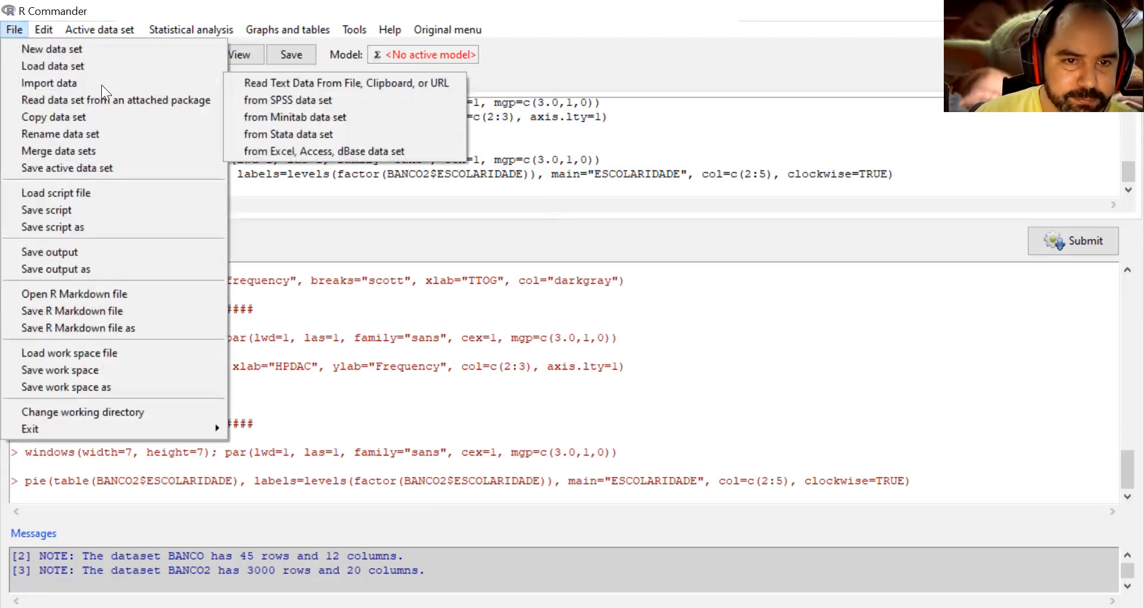
pyautogui.click(266, 84)
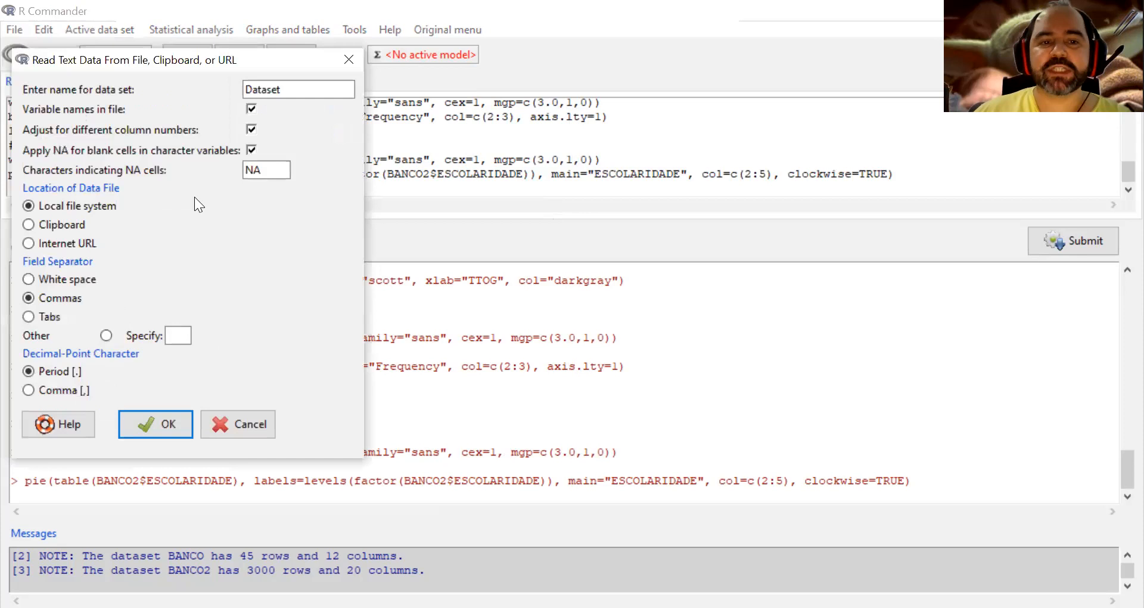
pyautogui.click(296, 86)
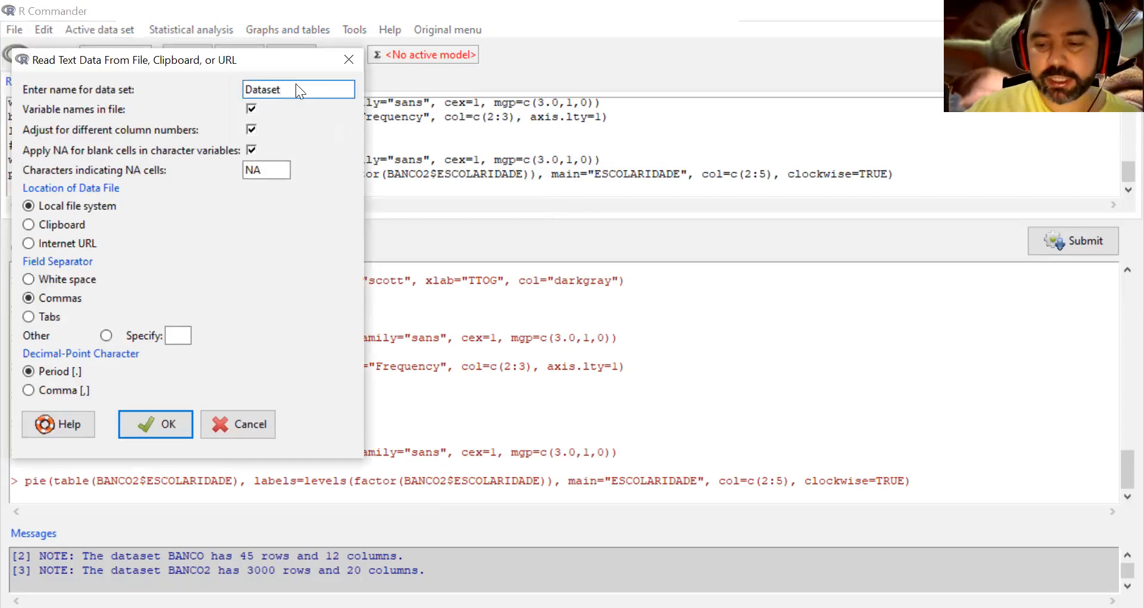
pyautogui.press('BackSpace')
pyautogui.press('BackSpace')
pyautogui.press('BackSpace')
pyautogui.press('BackSpace')
pyautogui.press('BackSpace')
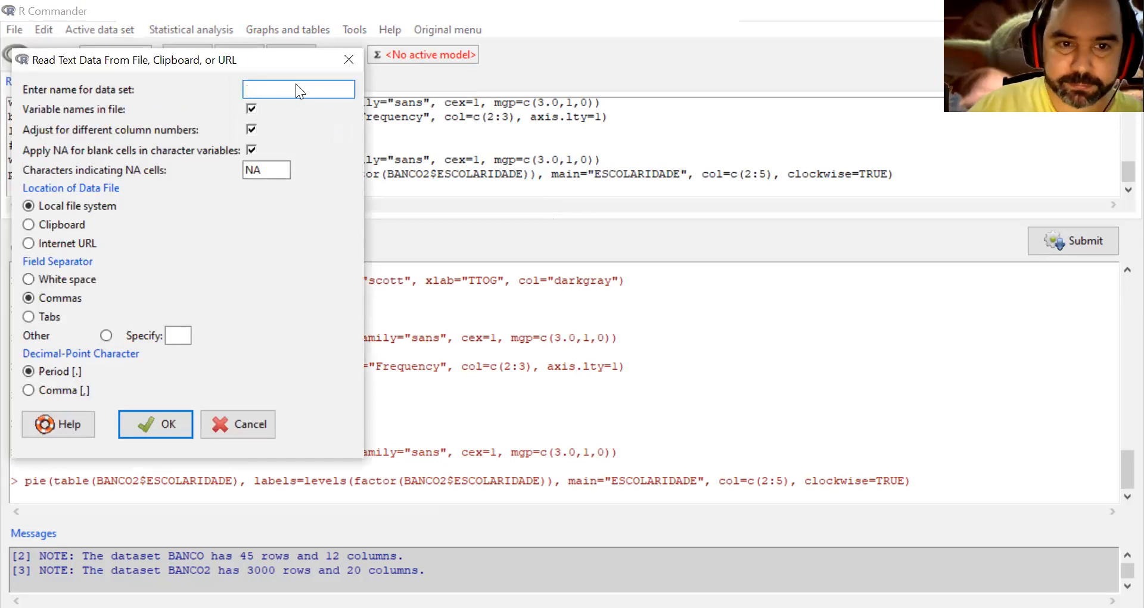
pyautogui.write('BANCO3')
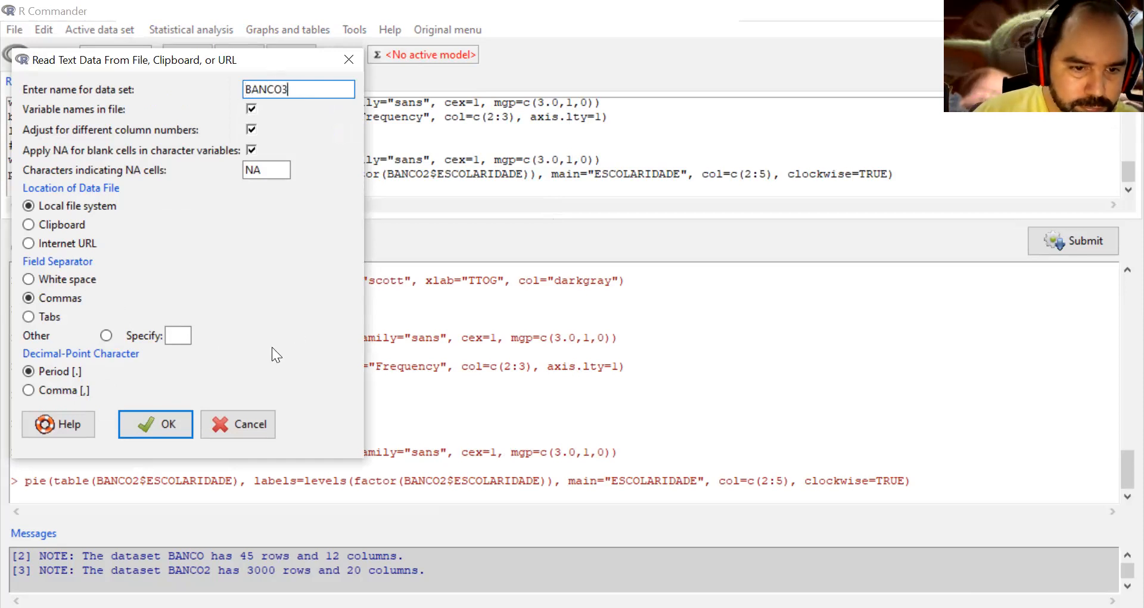
pyautogui.click(170, 422)
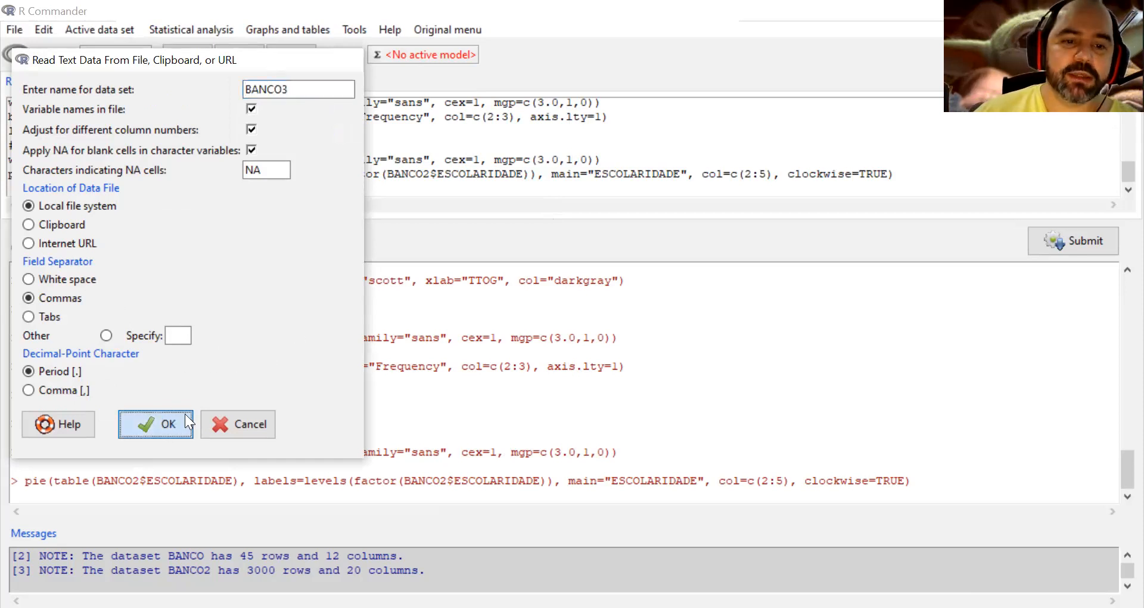
pyautogui.click(237, 263)
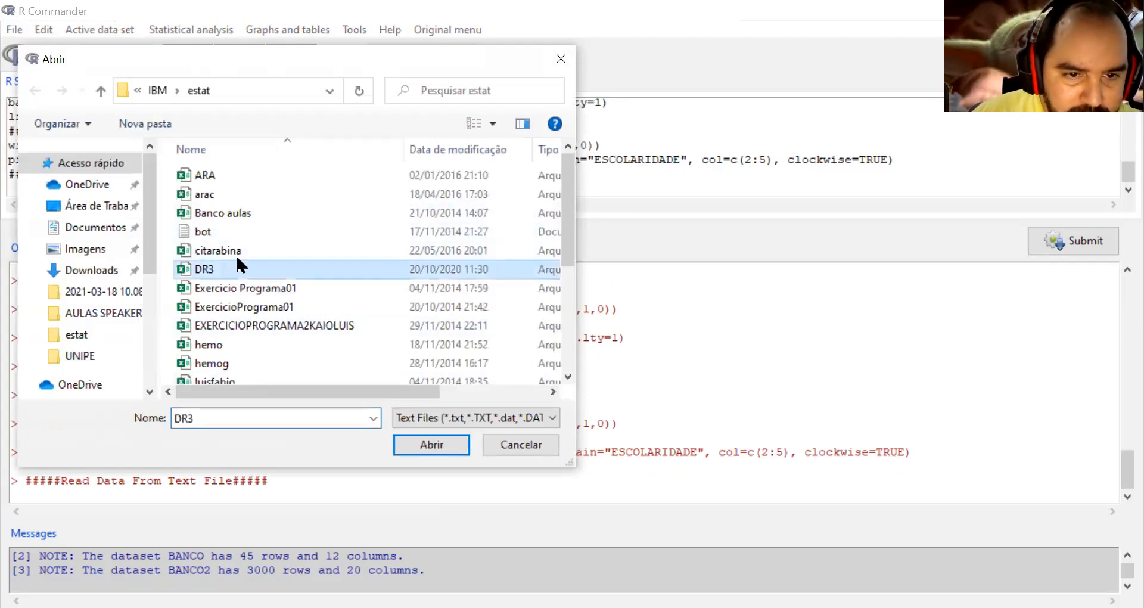
pyautogui.click(237, 255)
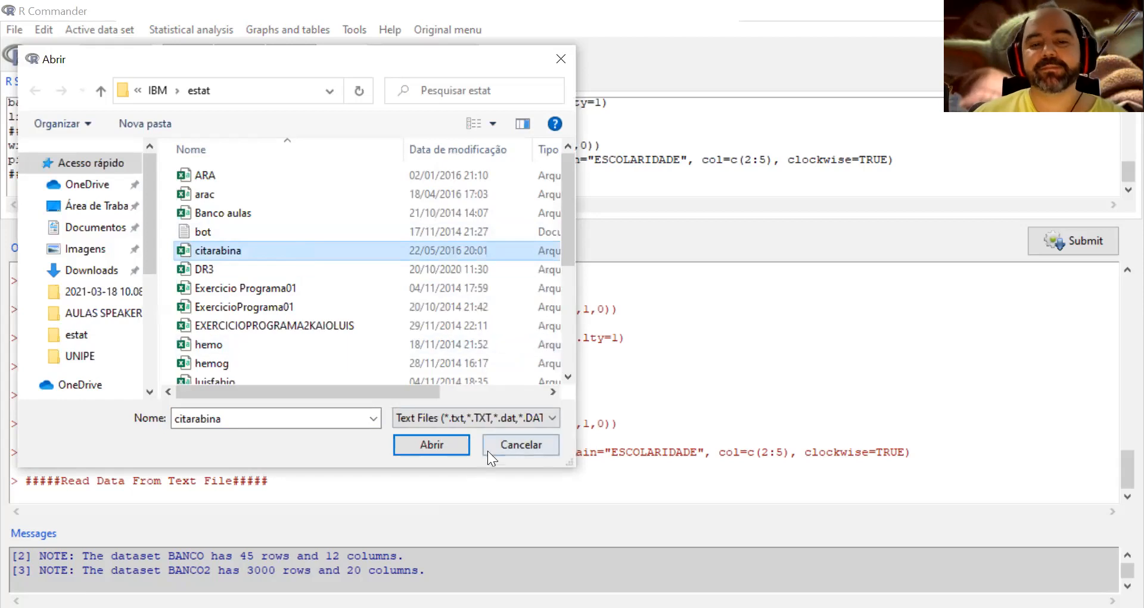
pyautogui.click(445, 445)
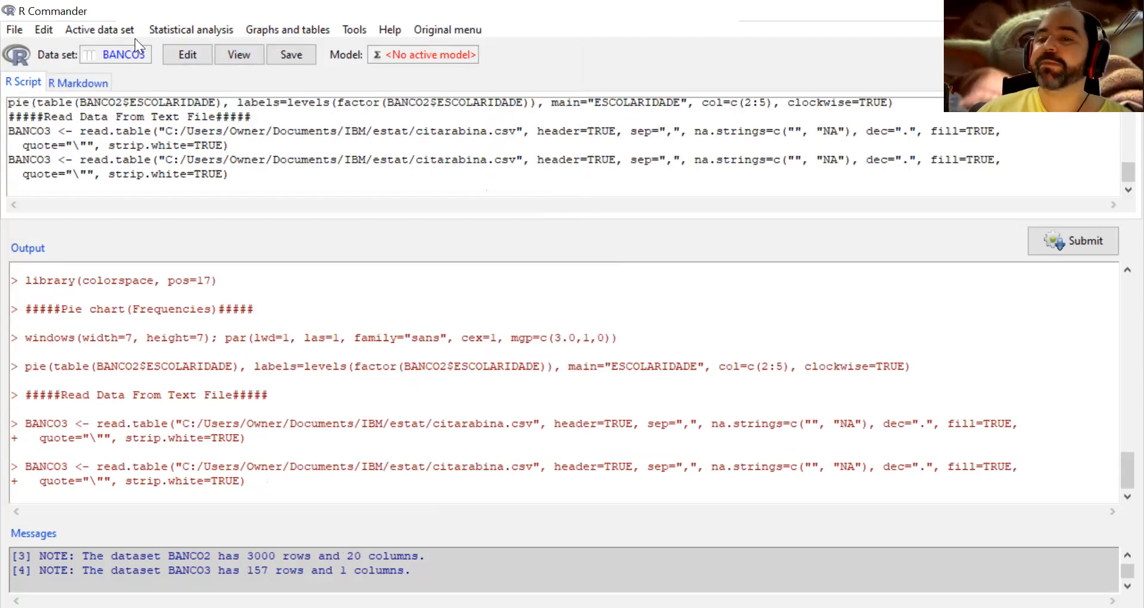
# Show the variables of the active data set BANCO3
pyautogui.click(95, 28)
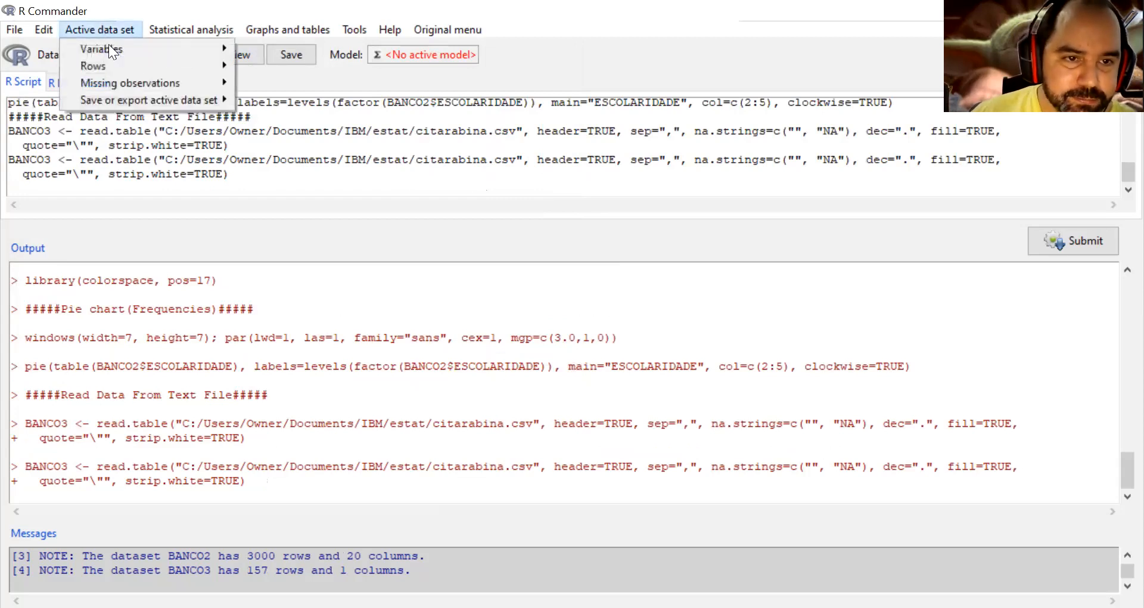
pyautogui.moveTo(112, 43)
pyautogui.click(278, 51)
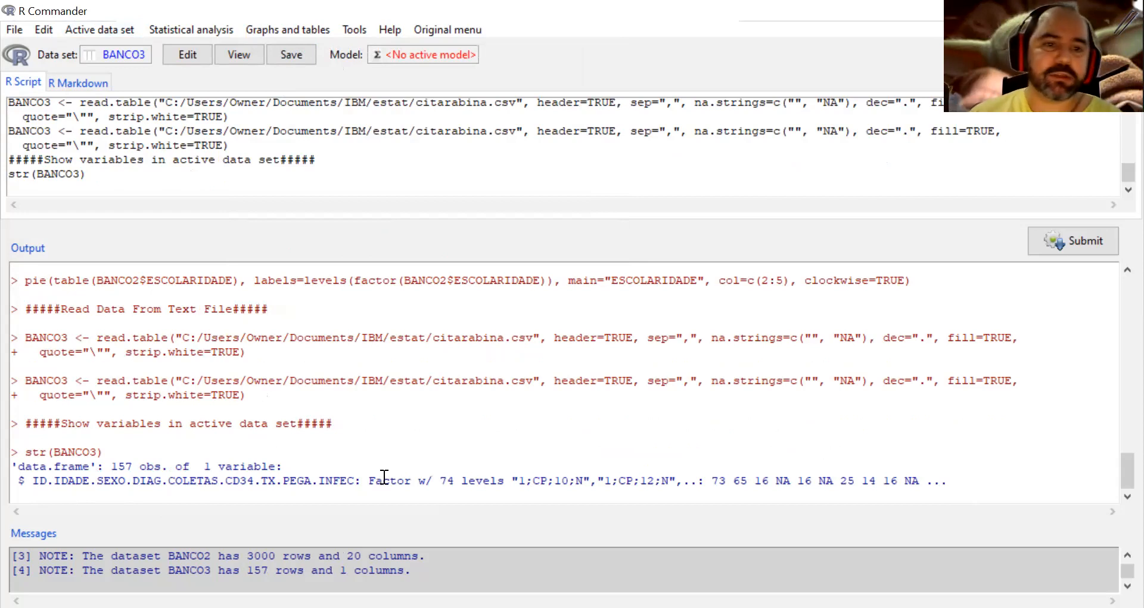
# Check which BANCO3 variables are available for numerical summaries, without running the analysis
pyautogui.click(222, 26)
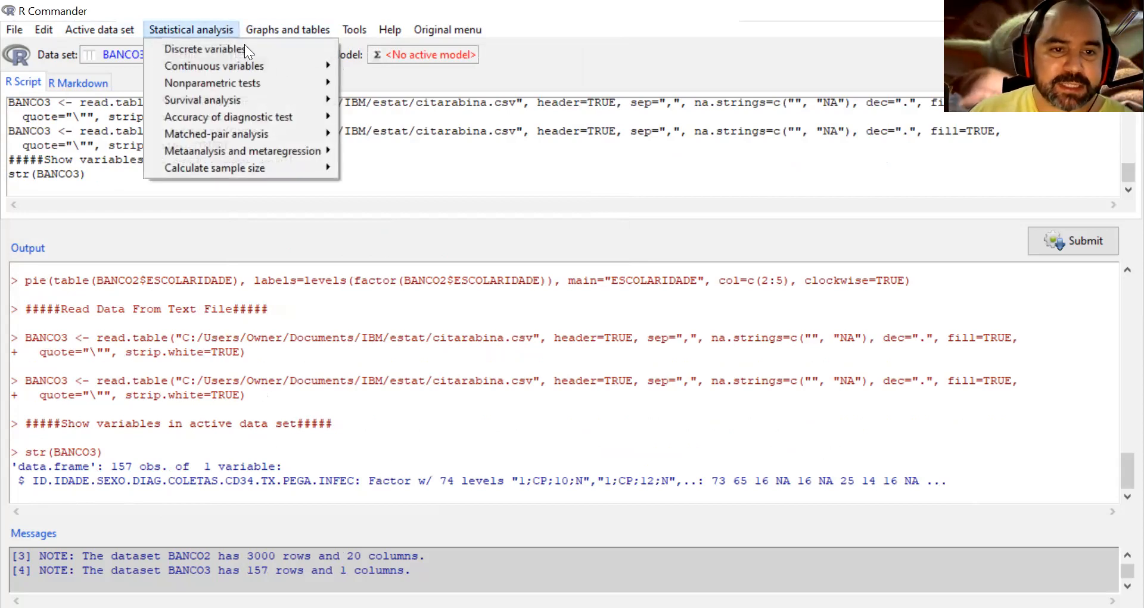
pyautogui.moveTo(247, 67)
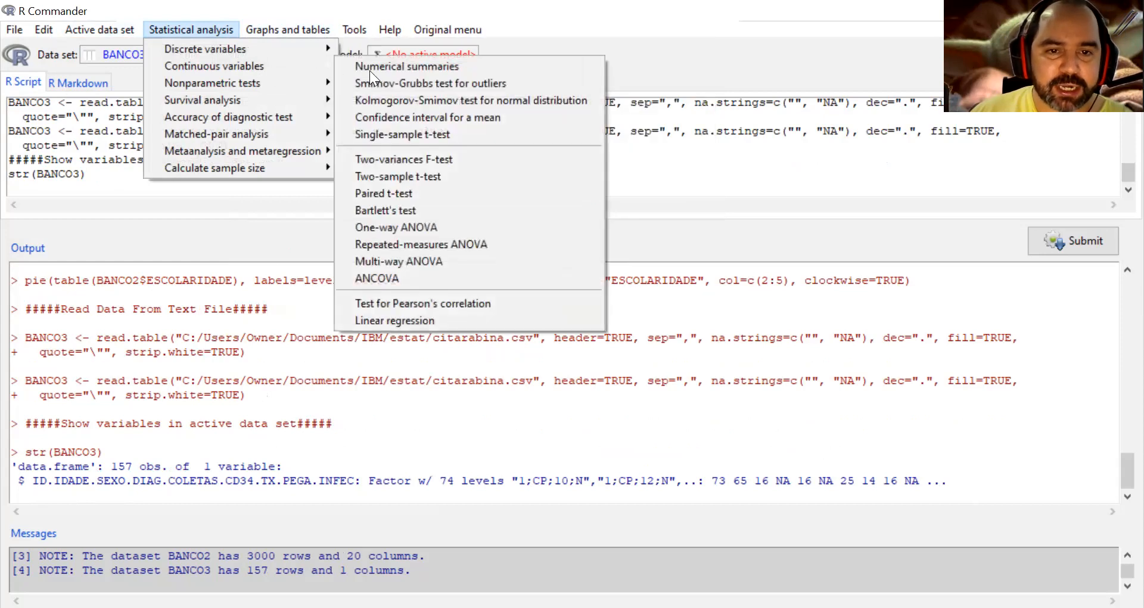
pyautogui.click(371, 67)
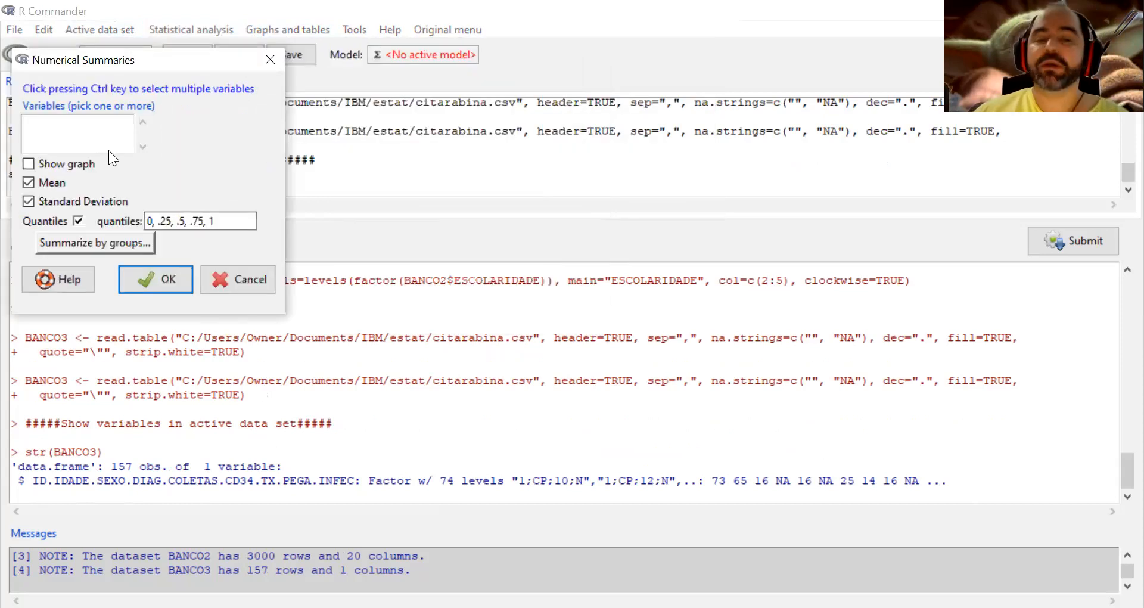
pyautogui.click(272, 56)
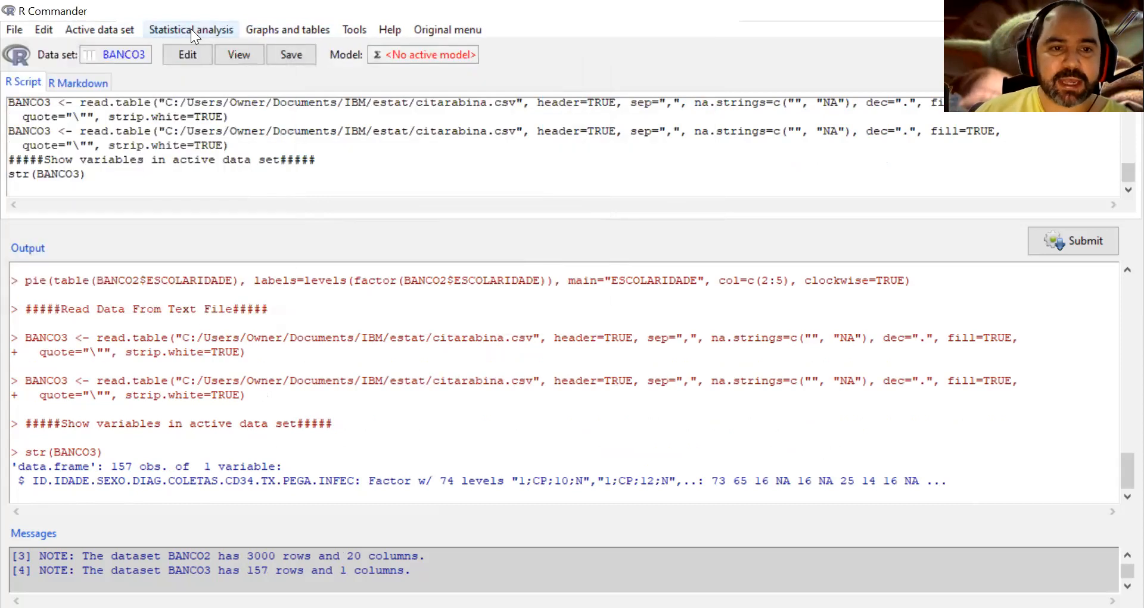
# Check which BANCO3 variables are available for frequency distributions, without running the analysis
pyautogui.click(191, 29)
pyautogui.moveTo(224, 46)
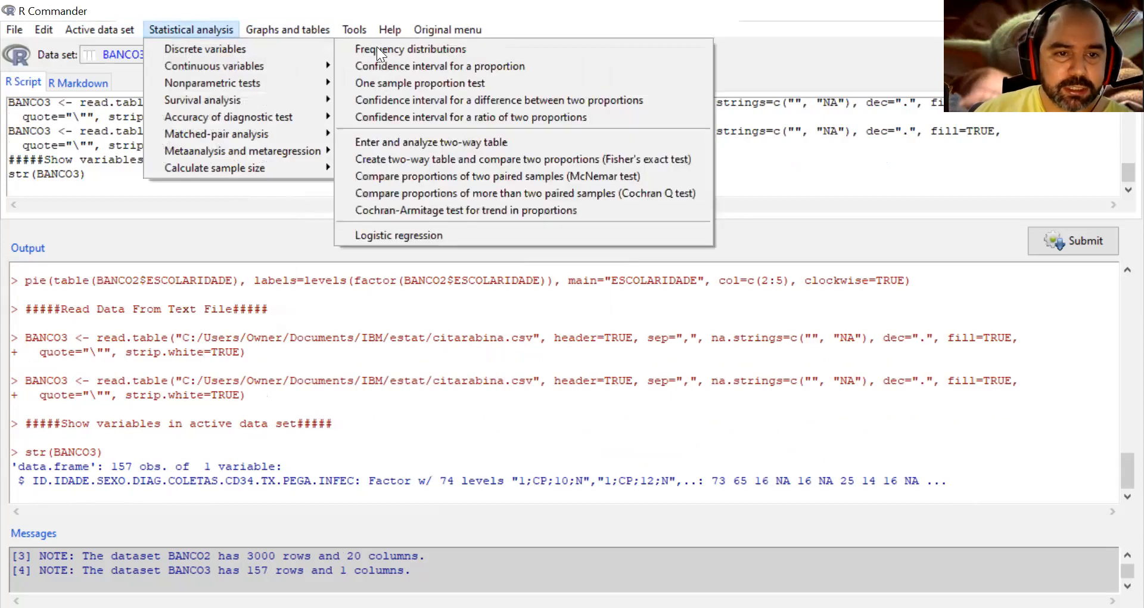
pyautogui.click(377, 48)
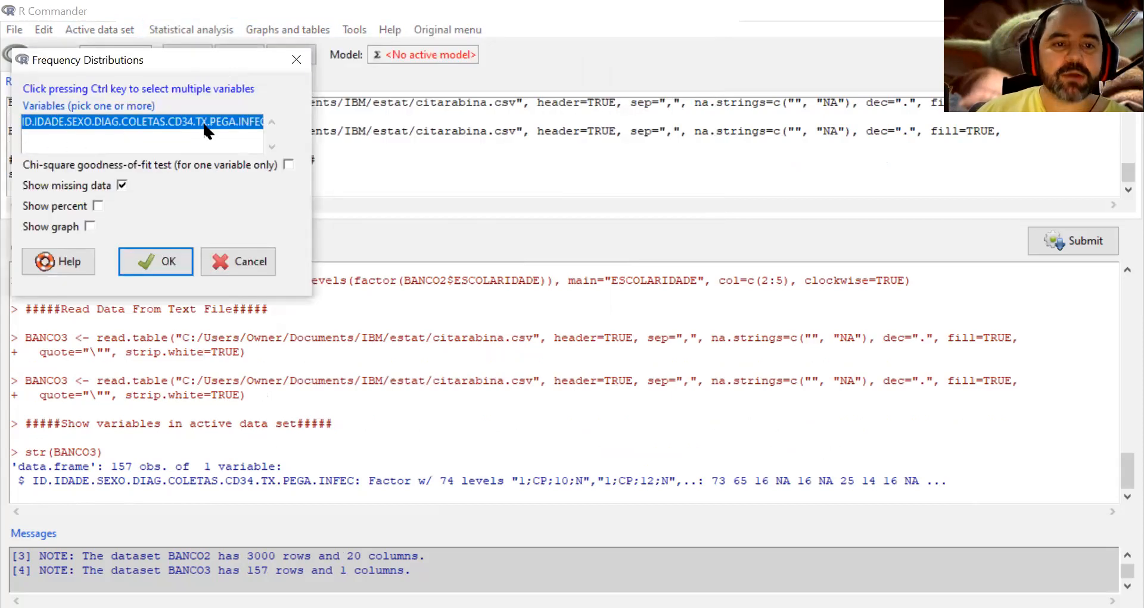
pyautogui.click(296, 59)
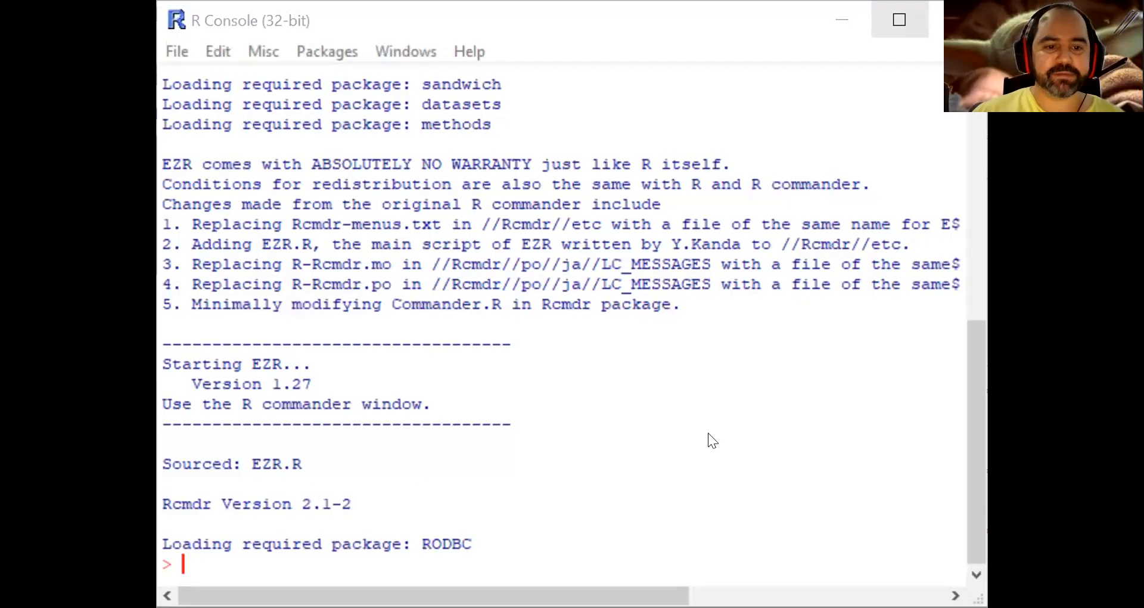
# Switch to the R Console, maximize it and change the working directory to the estat folder inside Documents\IBM
pyautogui.click(899, 20)
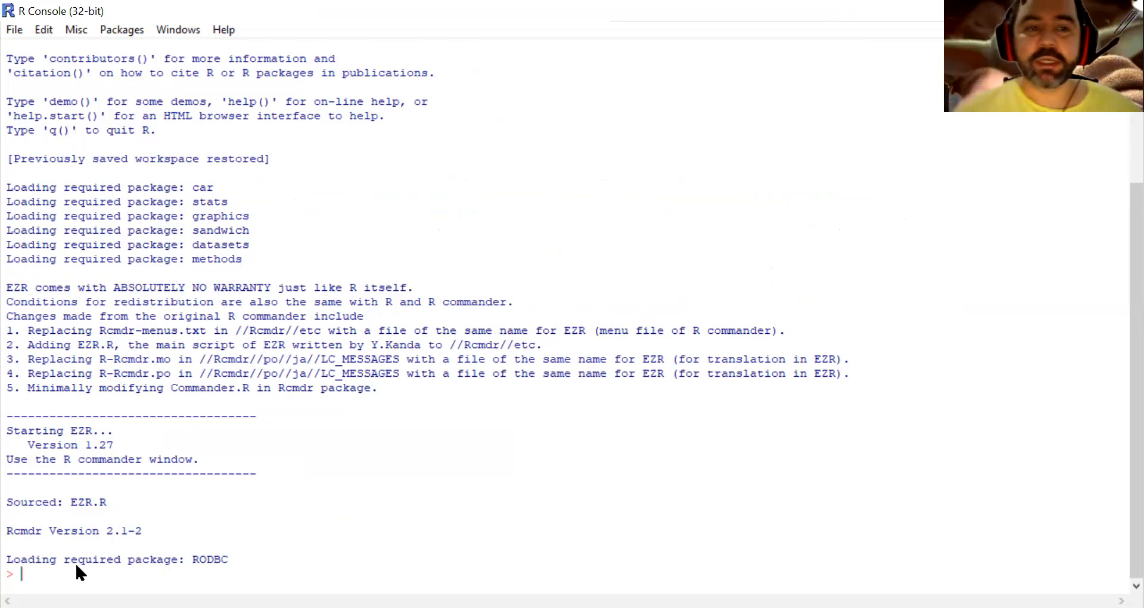
pyautogui.click(13, 31)
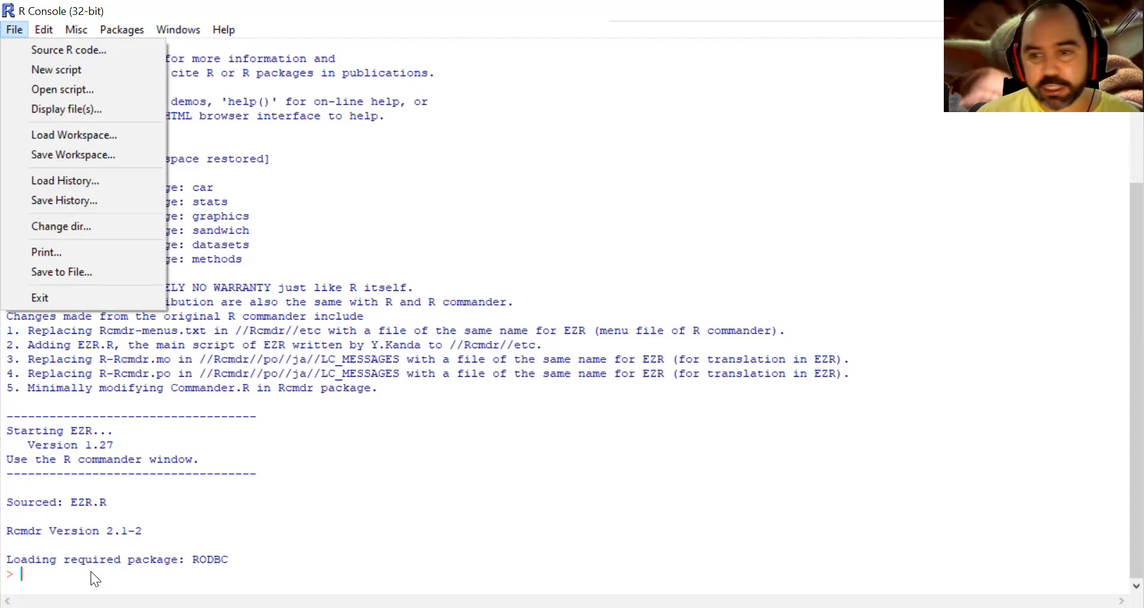
pyautogui.click(85, 224)
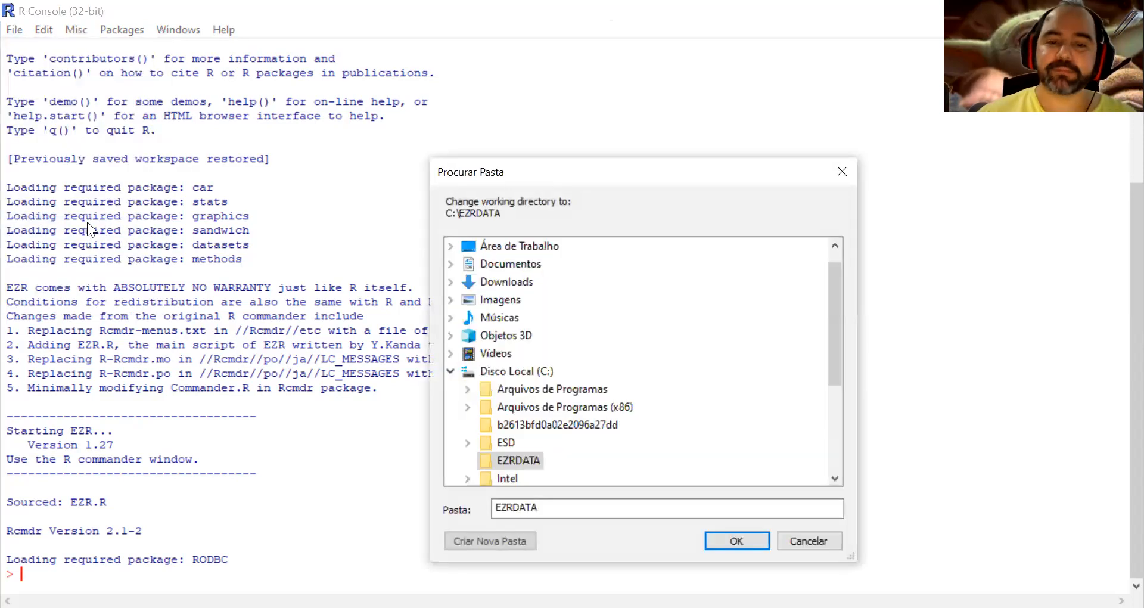
pyautogui.scroll(-3, 685, 339)
pyautogui.scroll(1, 701, 382)
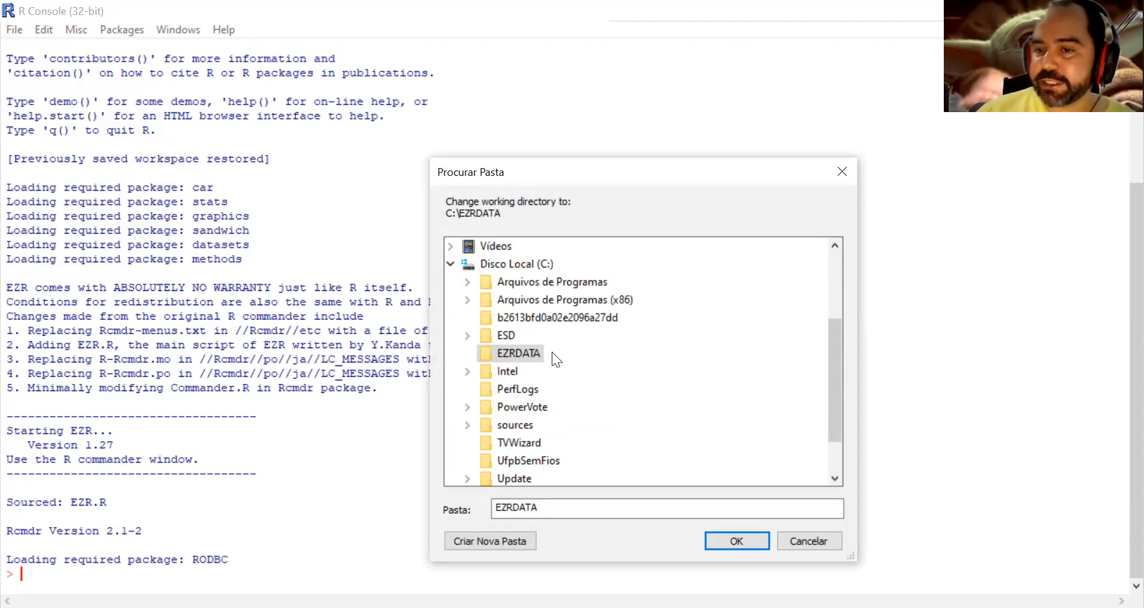
pyautogui.scroll(3, 552, 351)
pyautogui.click(539, 284)
pyautogui.scroll(-1, 637, 381)
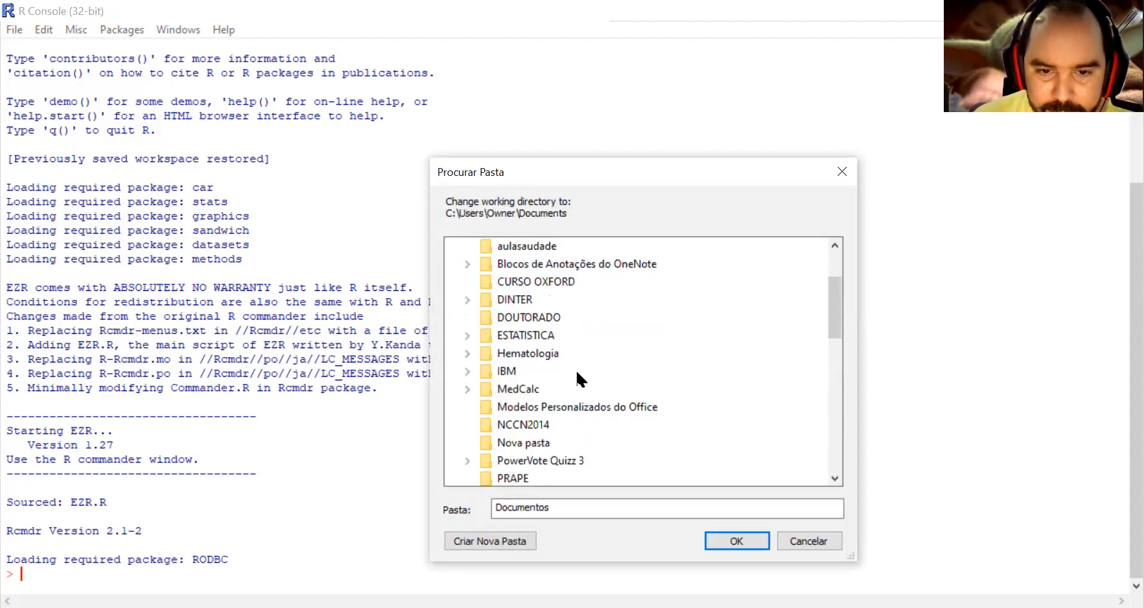
pyautogui.click(602, 371)
pyautogui.click(653, 391)
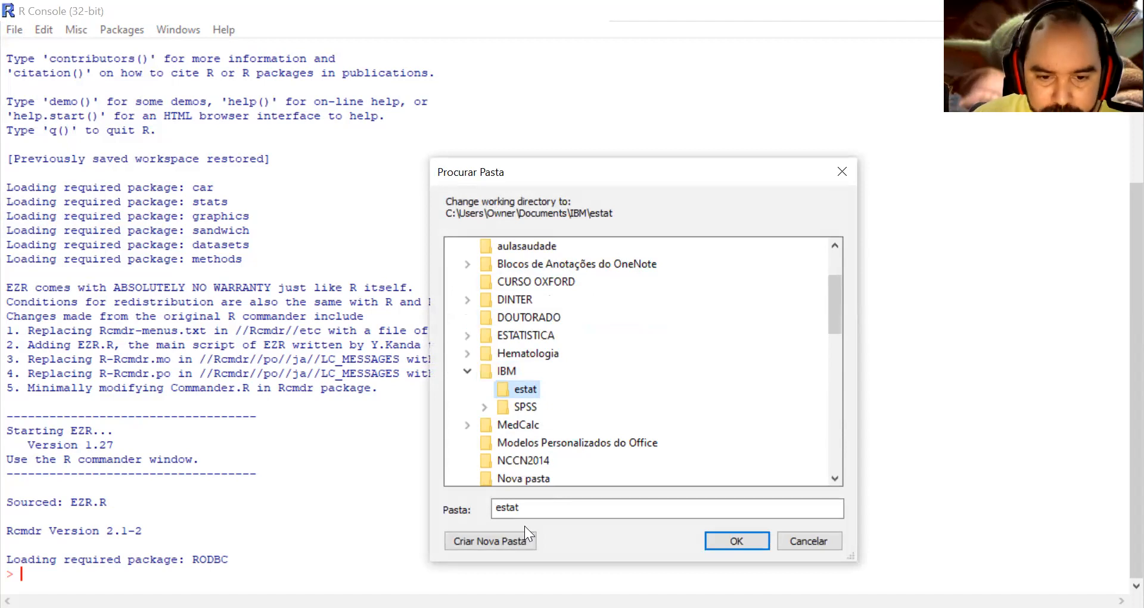
pyautogui.click(726, 540)
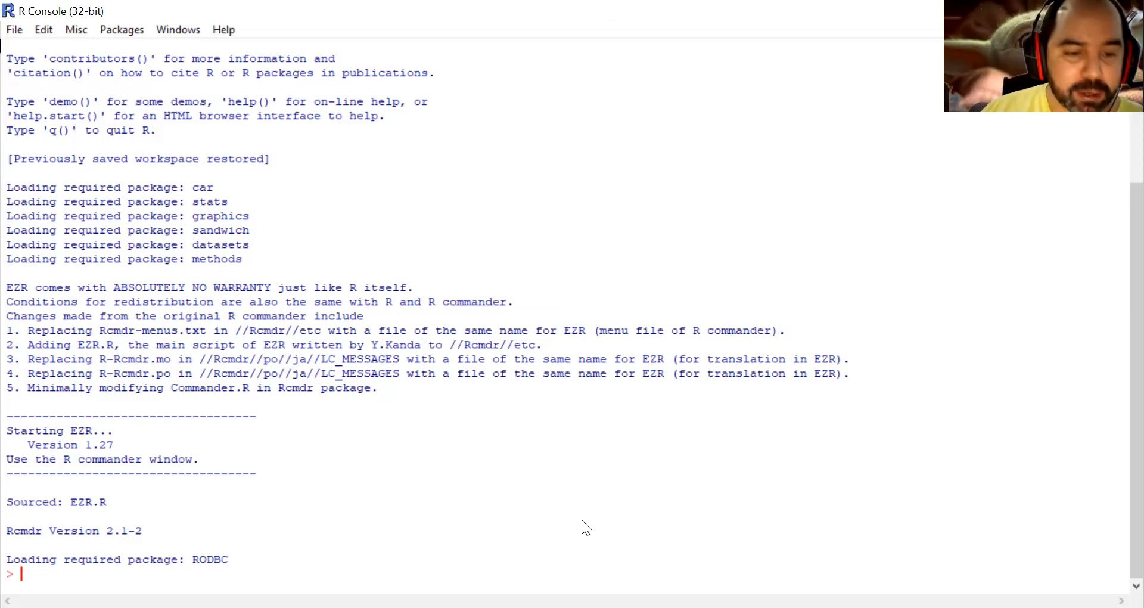
# Read citarabina.csv into an object named FABINHO by running FABINHO<-read.csv2("citarabina.csv")
pyautogui.write('FABINHO')
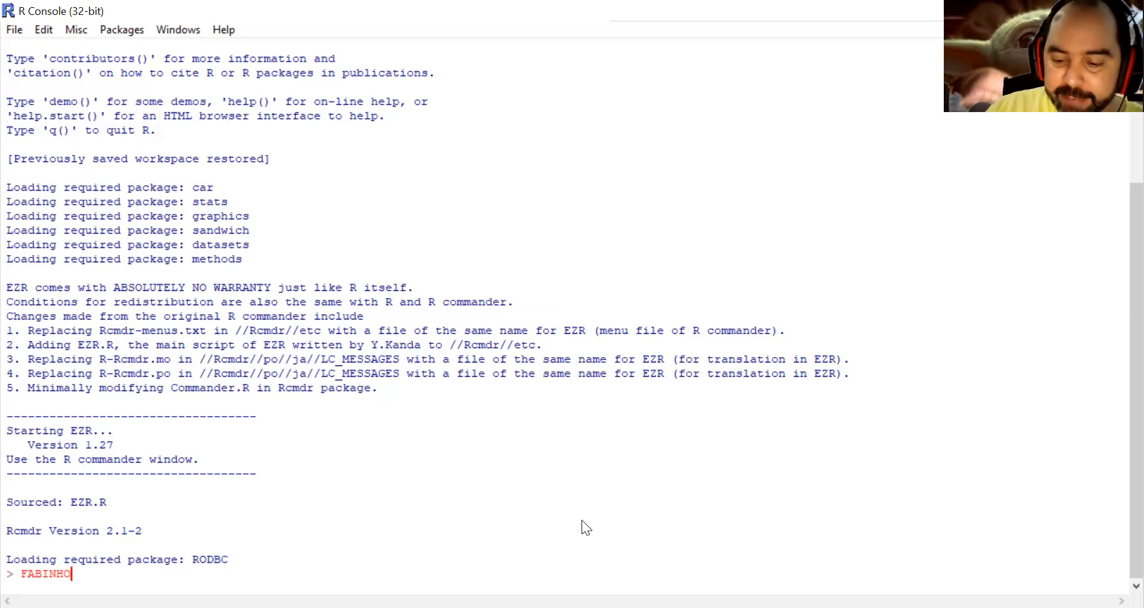
pyautogui.write('<')
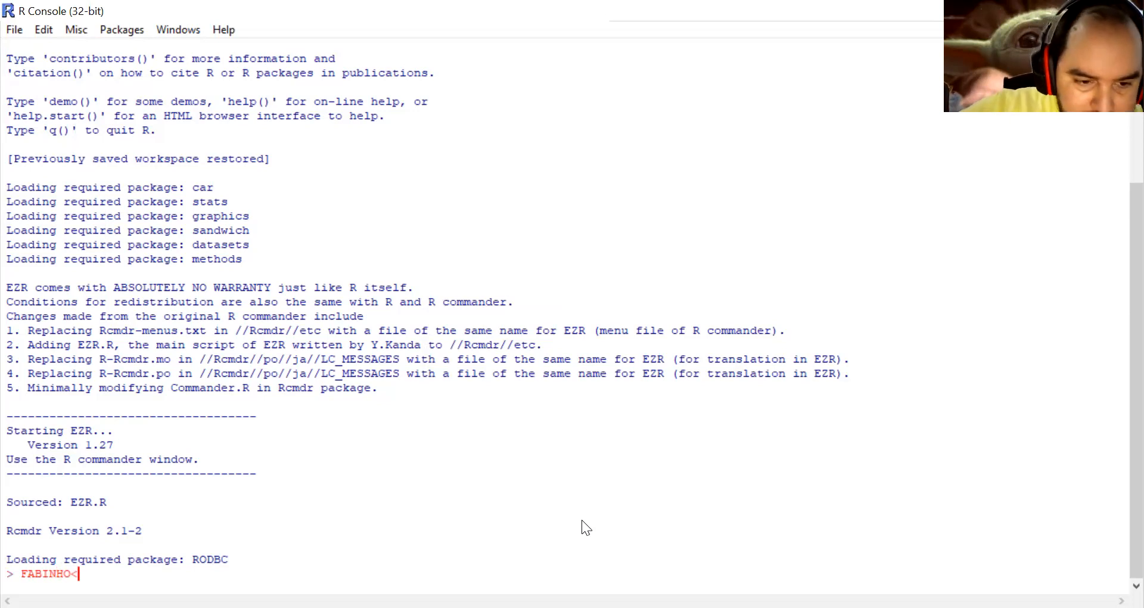
pyautogui.write('-')
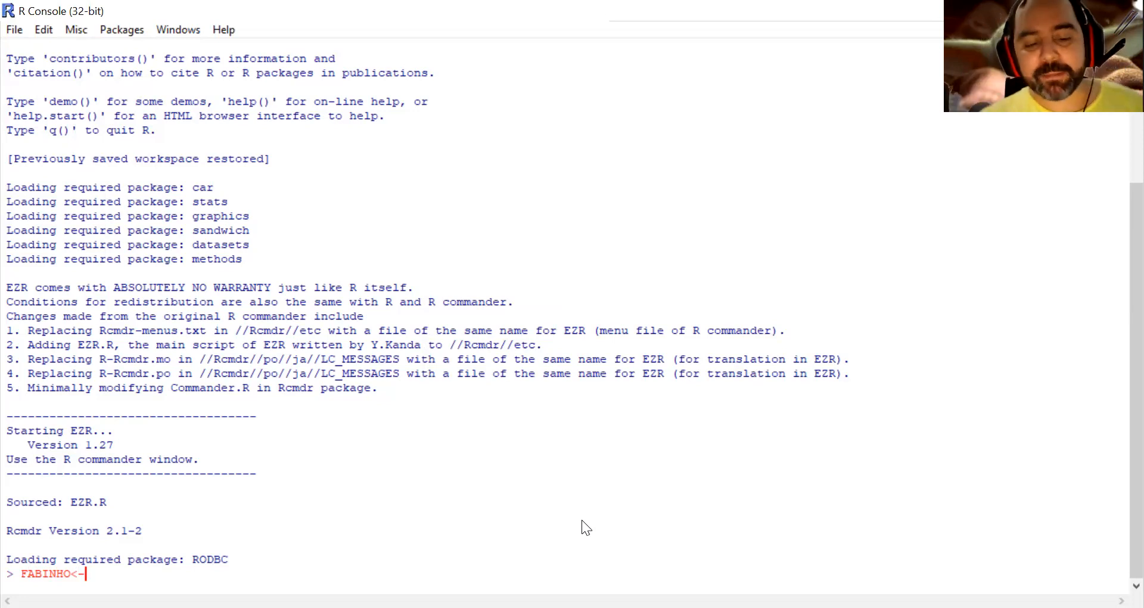
pyautogui.write('read')
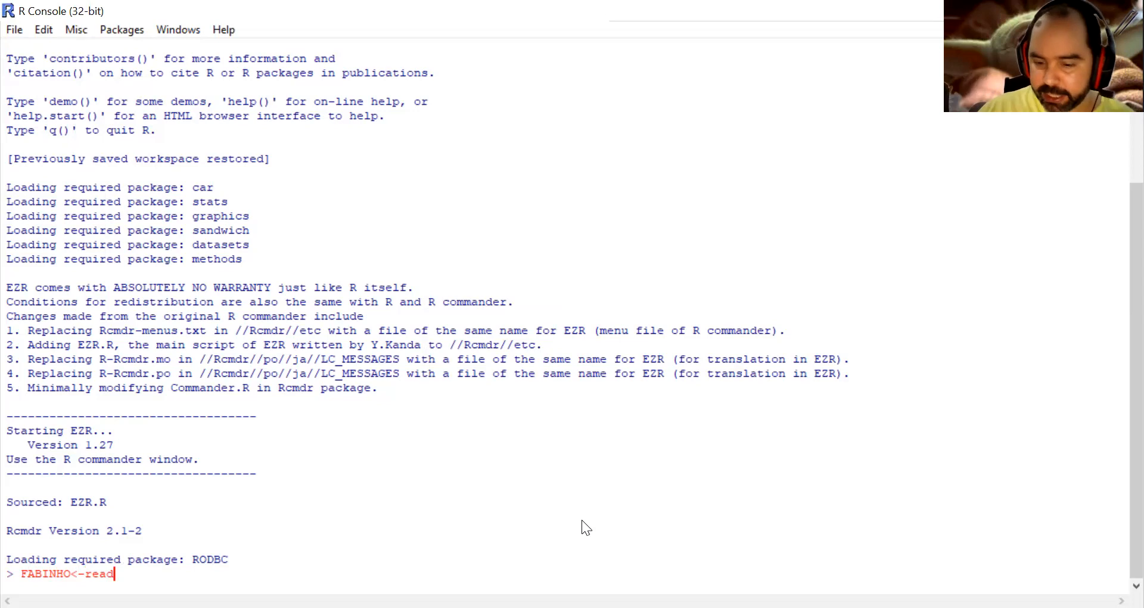
pyautogui.write('.cs')
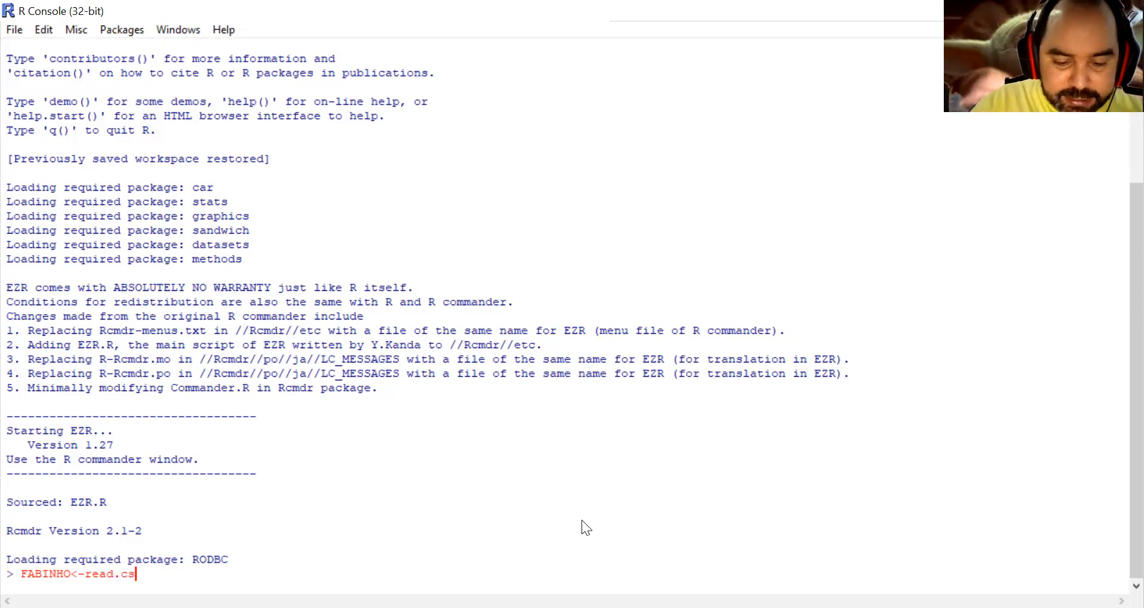
pyautogui.write('v2')
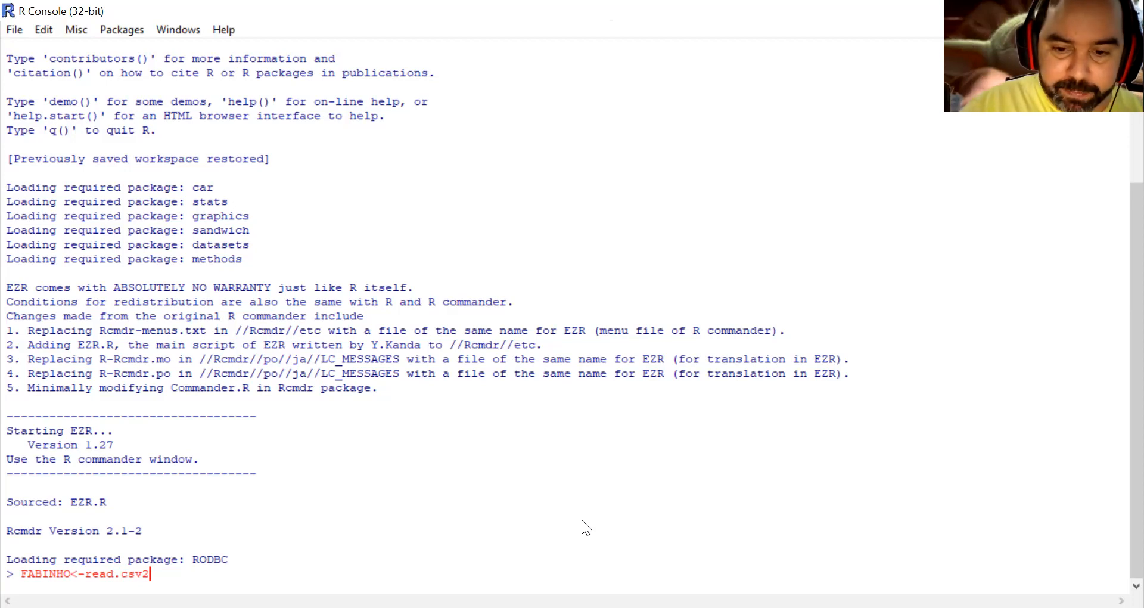
pyautogui.write('(')
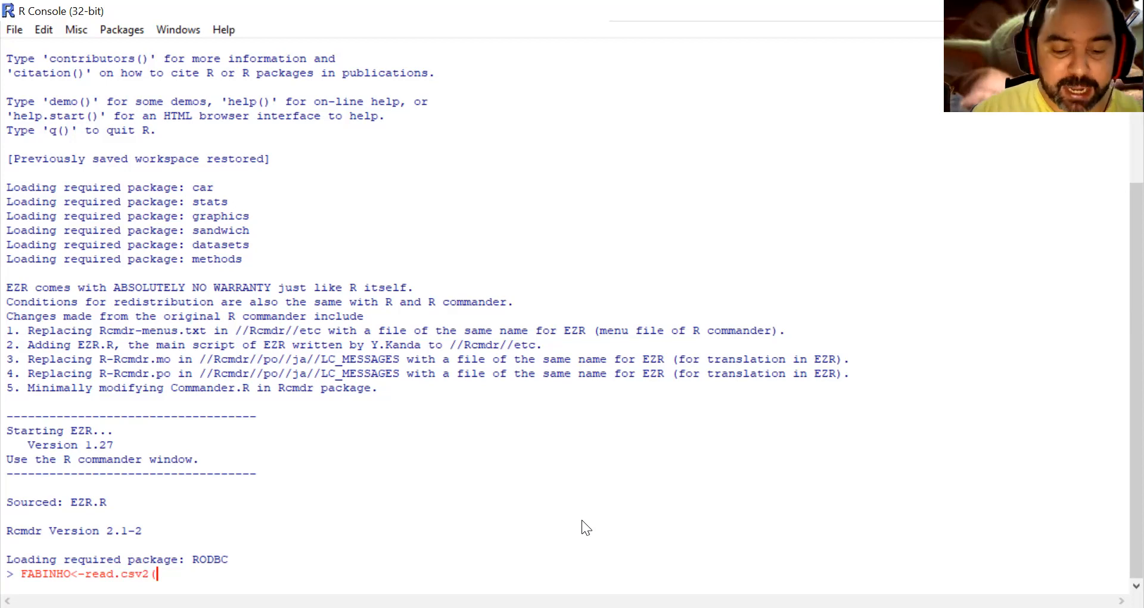
pyautogui.write('"')
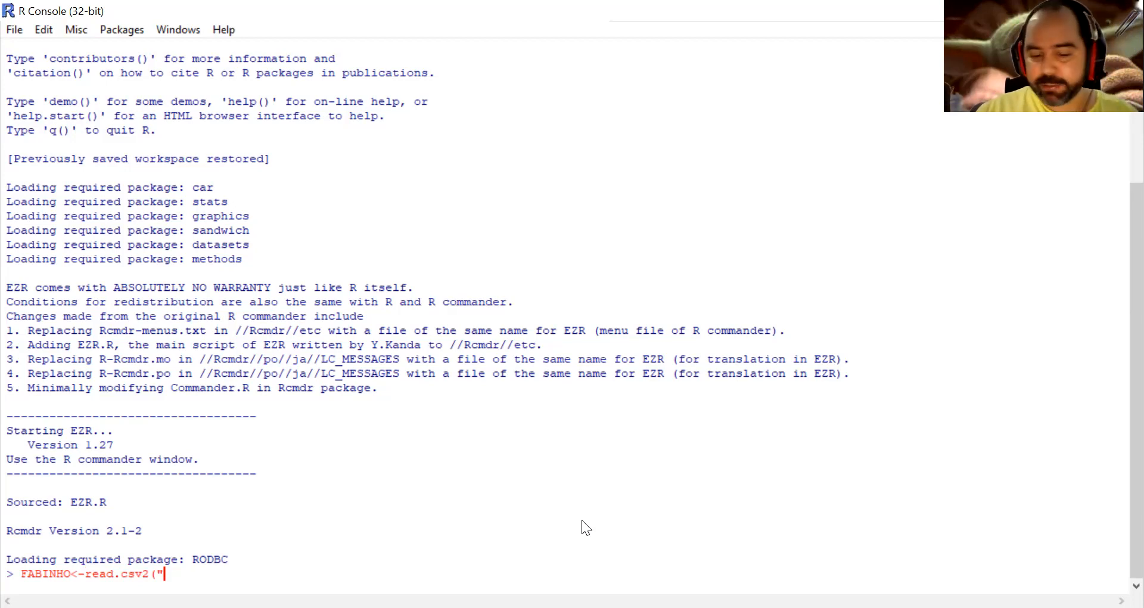
pyautogui.write('cita')
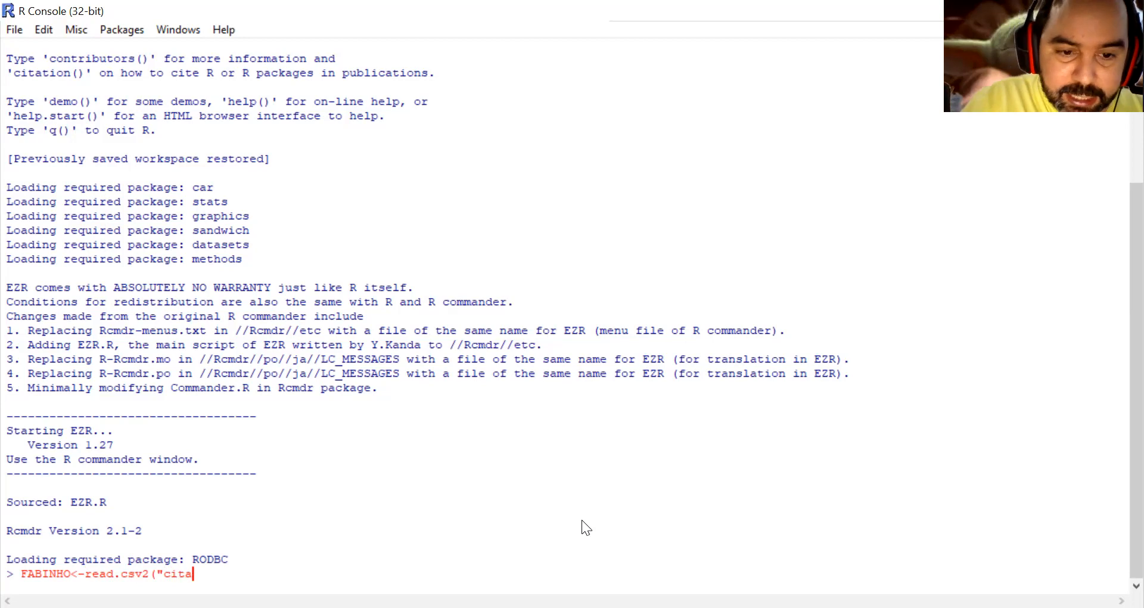
pyautogui.write('rabina')
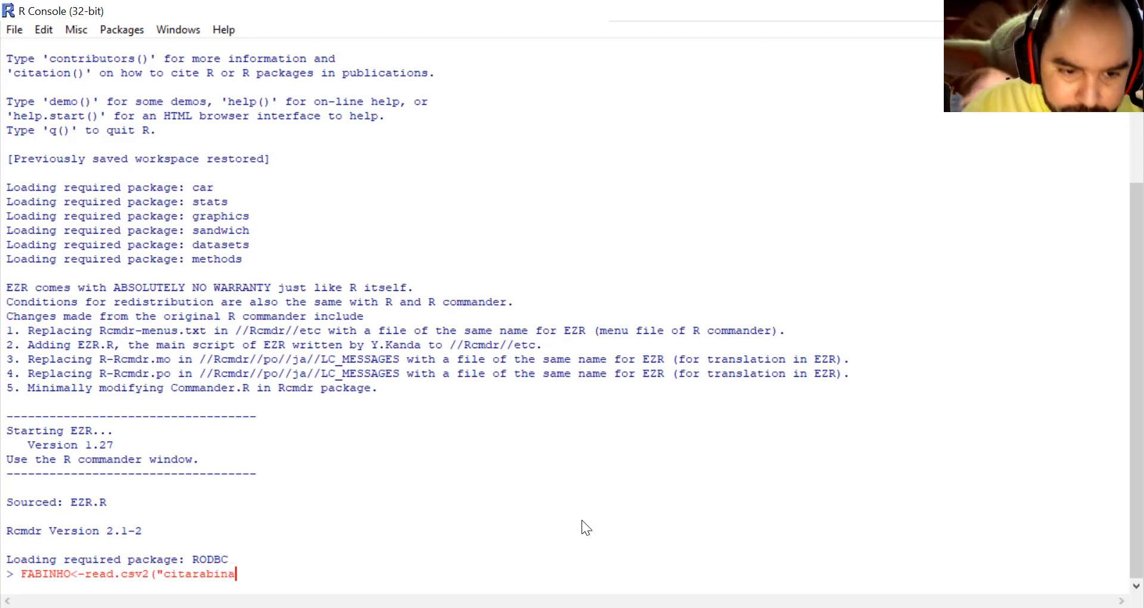
pyautogui.write('.csv')
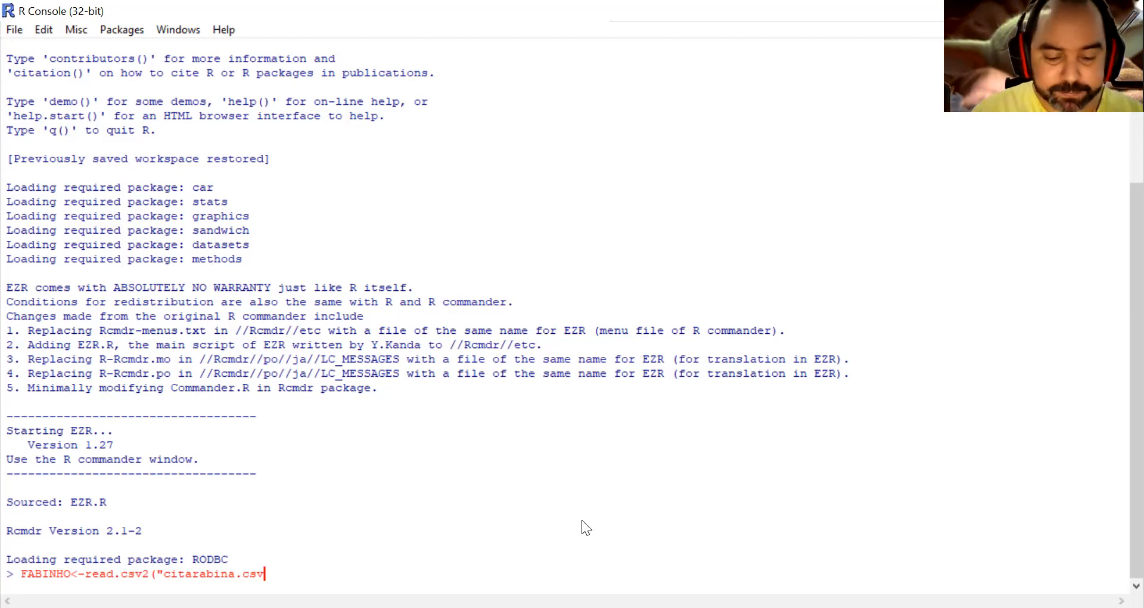
pyautogui.write('"')
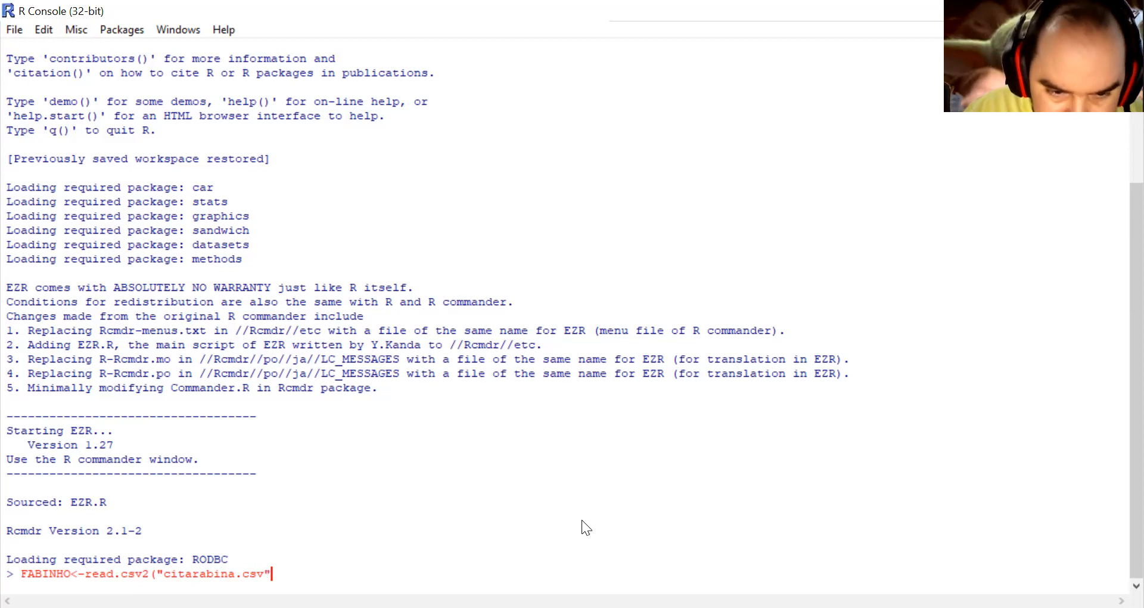
pyautogui.write(')')
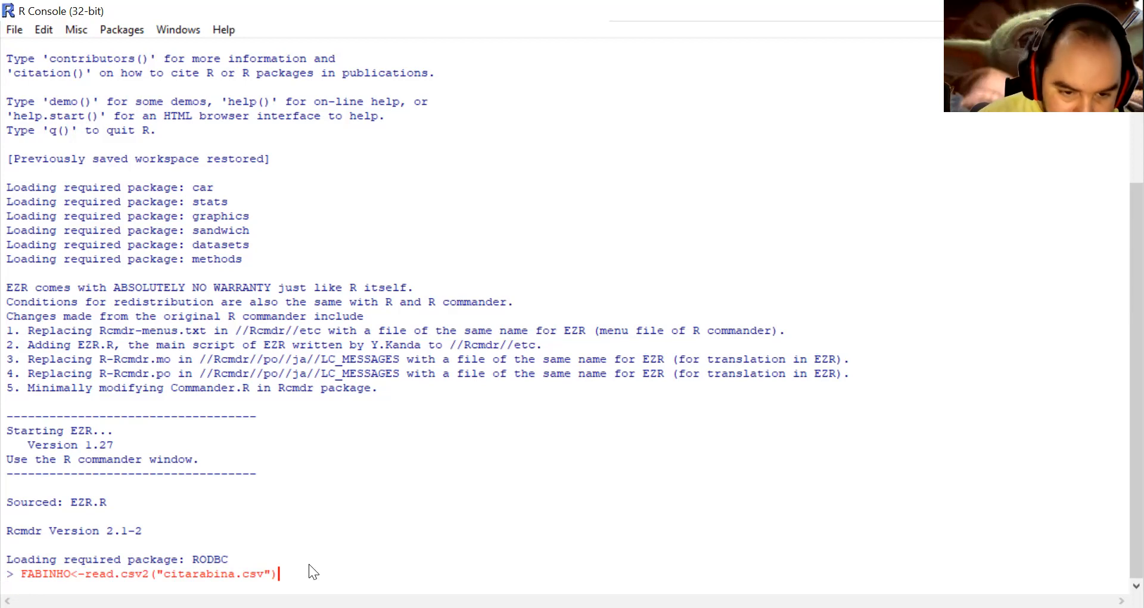
pyautogui.press('Return')
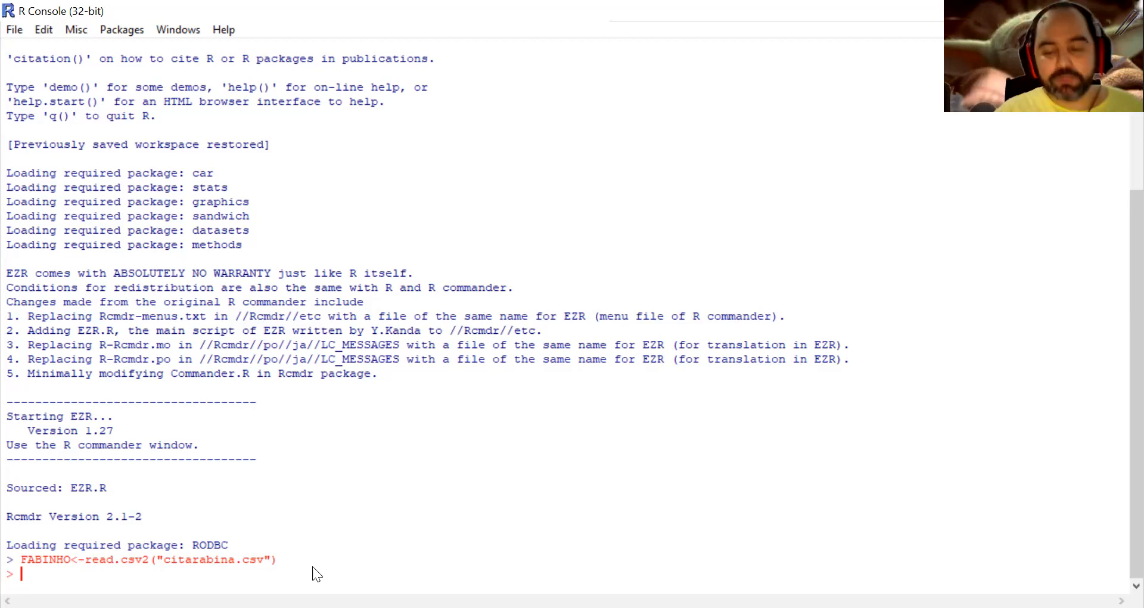
# Try the FABINHO import command without the quote after citarabina.csv, supplying the missing quote and a closing parenthesis on separate continuation lines
pyautogui.press('Up')
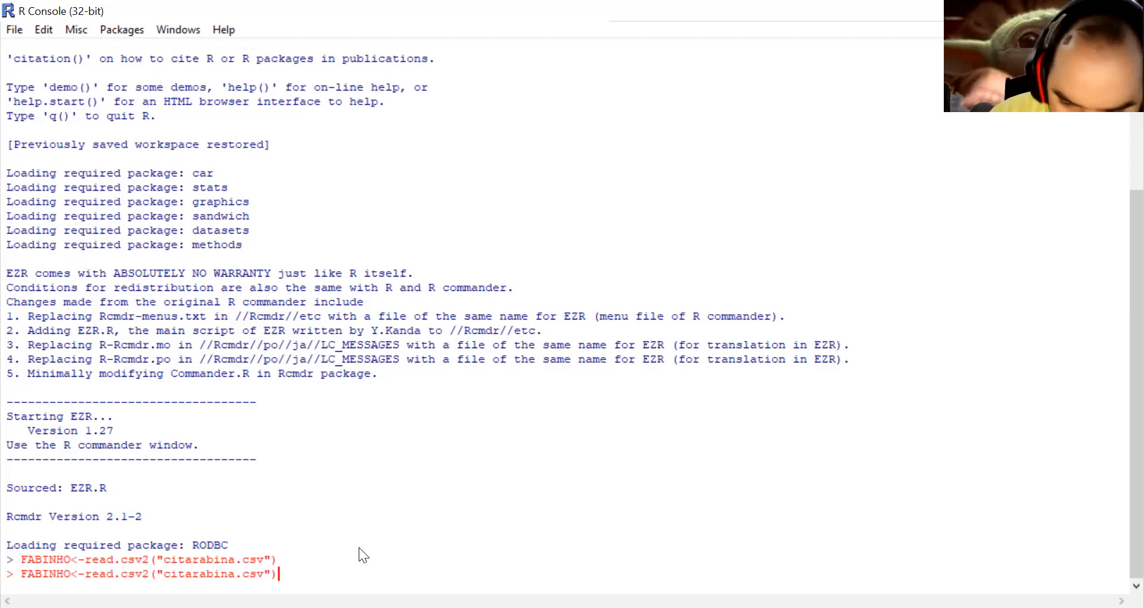
pyautogui.press('Left')
pyautogui.press('BackSpace')
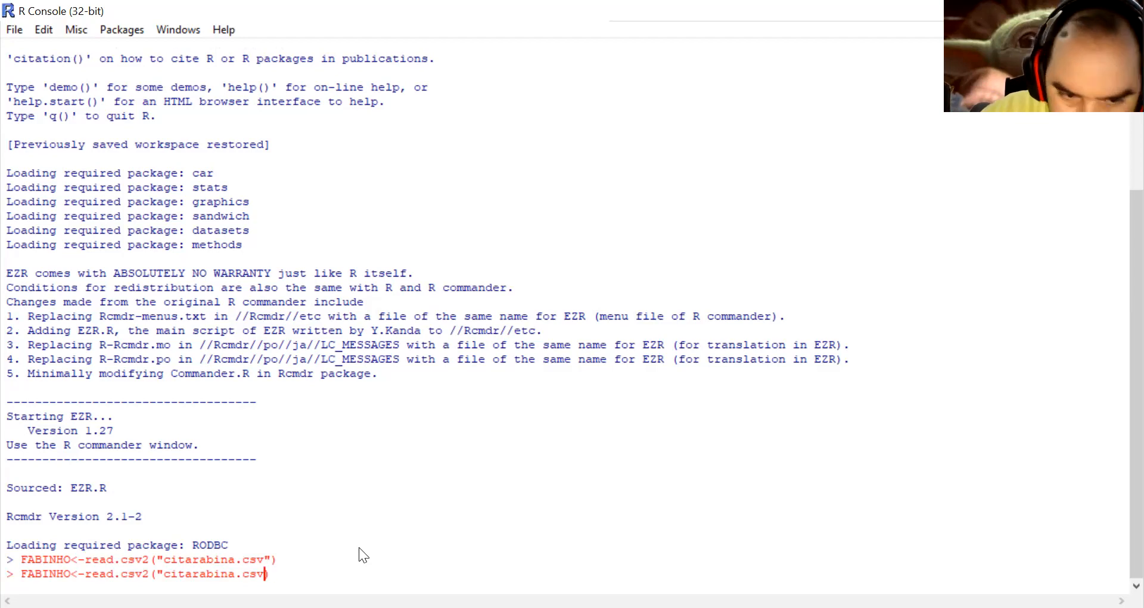
pyautogui.press('Return')
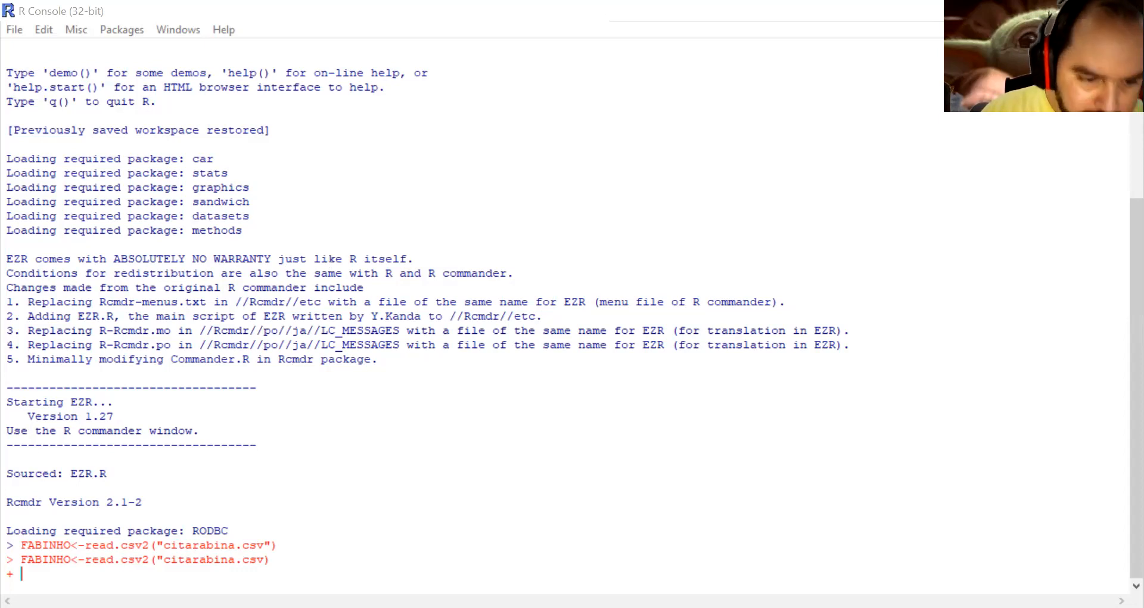
pyautogui.click(170, 554)
pyautogui.write('"')
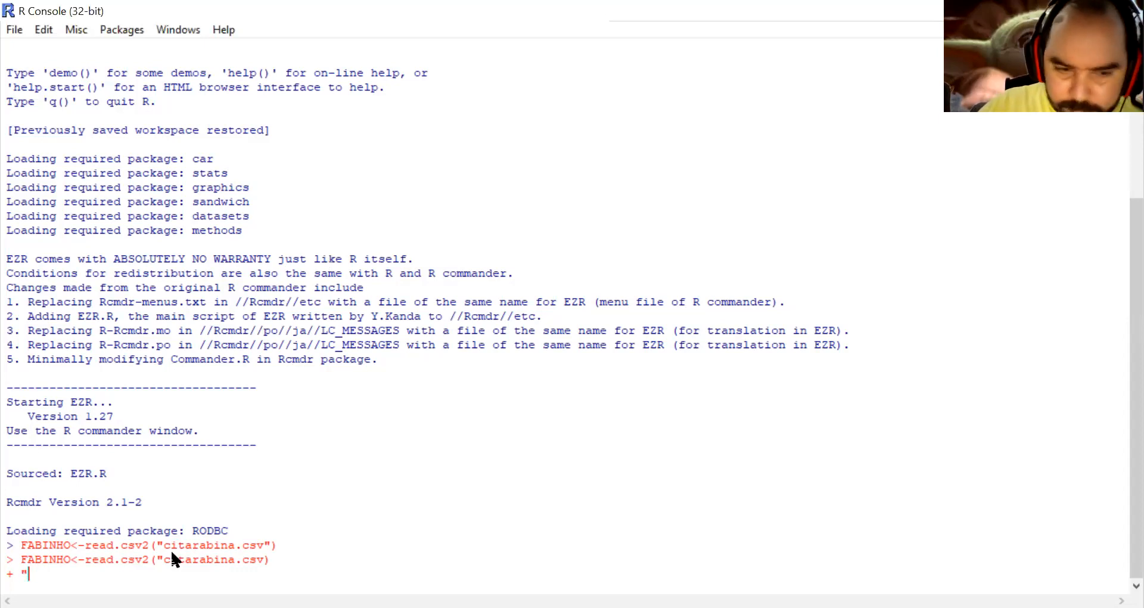
pyautogui.press('Return')
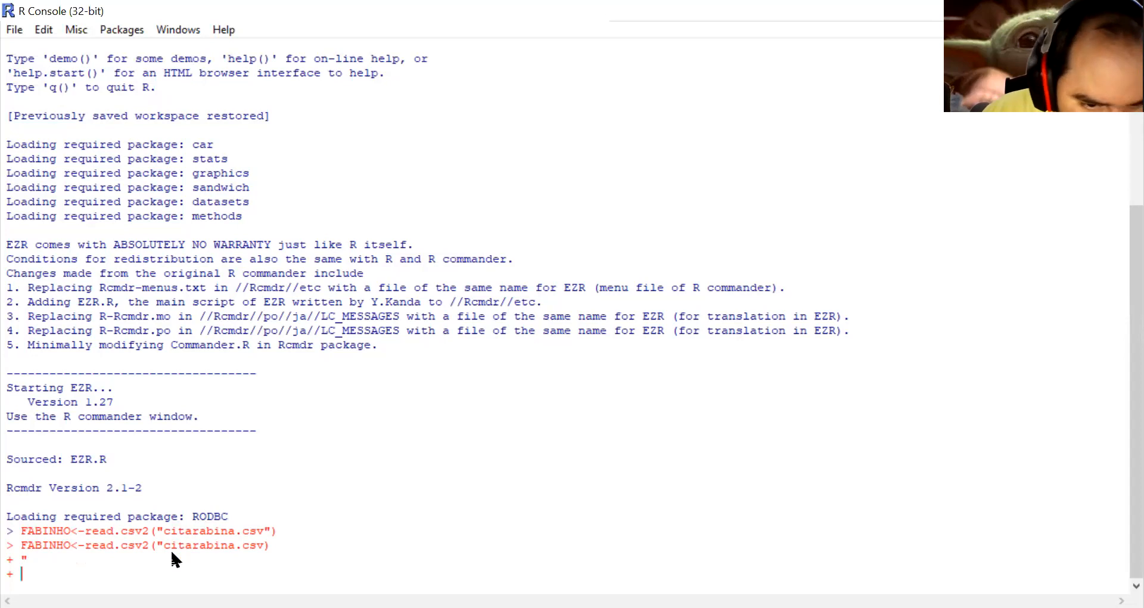
pyautogui.write(')')
pyautogui.press('Return')
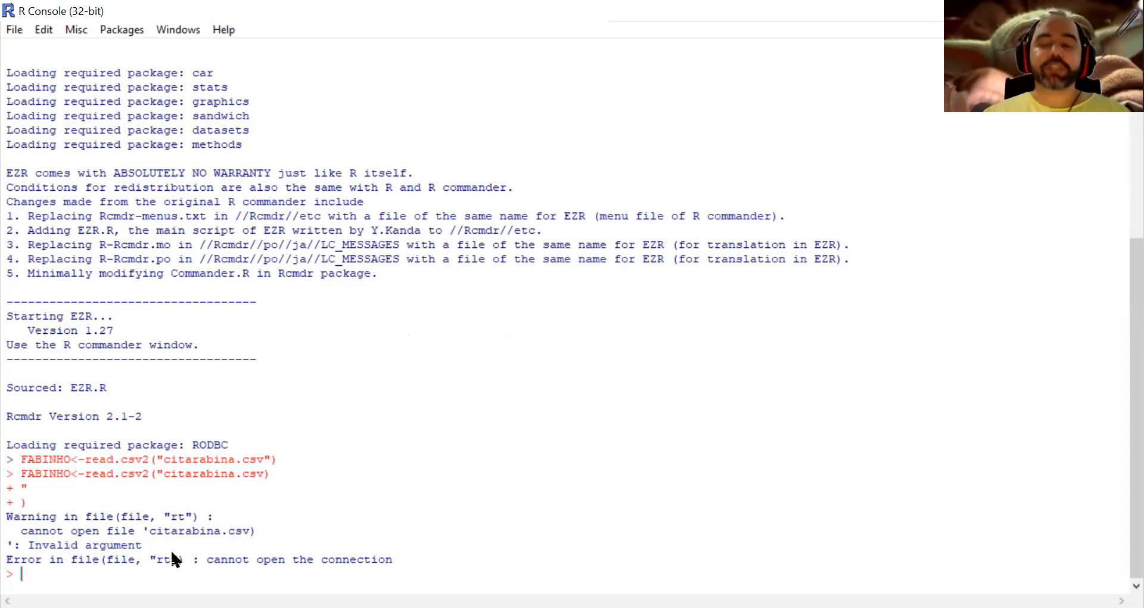
# Try the correctly quoted import command without its assignment arrow, as FABINHOread.csv2("citarabina.csv")
pyautogui.press('Up')
pyautogui.press('Up')
pyautogui.press('Up')
pyautogui.press('Up')
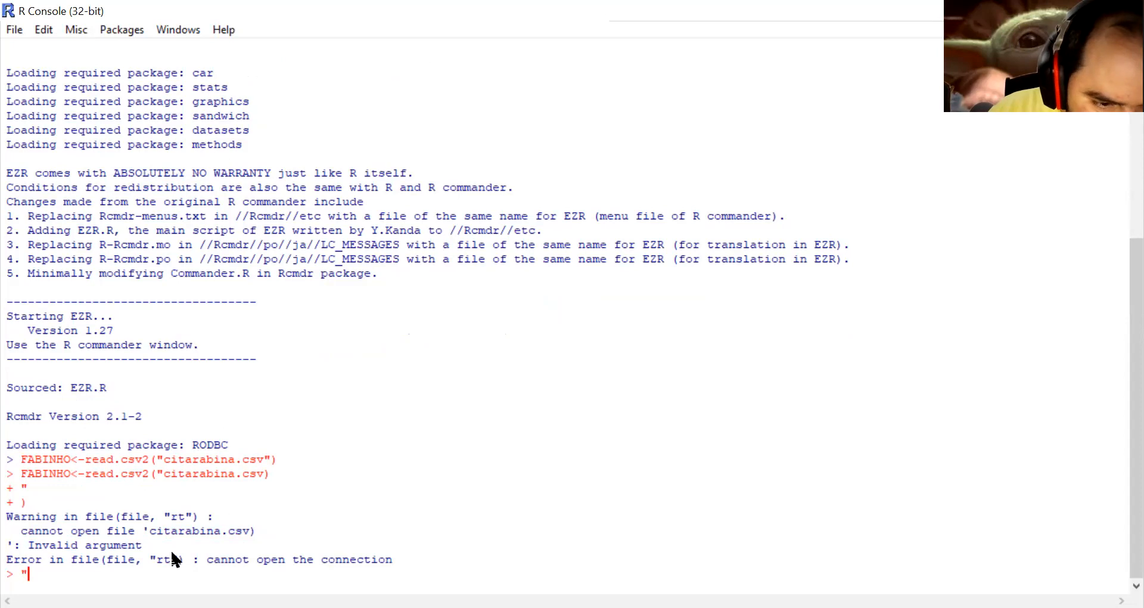
pyautogui.press('Left')
pyautogui.press('Left')
pyautogui.press('Left')
pyautogui.press('Left')
pyautogui.press('Left')
pyautogui.press('Left')
pyautogui.press('Left')
pyautogui.press('Left')
pyautogui.press('Left')
pyautogui.press('Left')
pyautogui.press('Left')
pyautogui.press('Left')
pyautogui.press('Left')
pyautogui.press('Left')
pyautogui.press('Left')
pyautogui.press('Left')
pyautogui.press('Left')
pyautogui.press('Left')
pyautogui.press('Left')
pyautogui.press('Left')
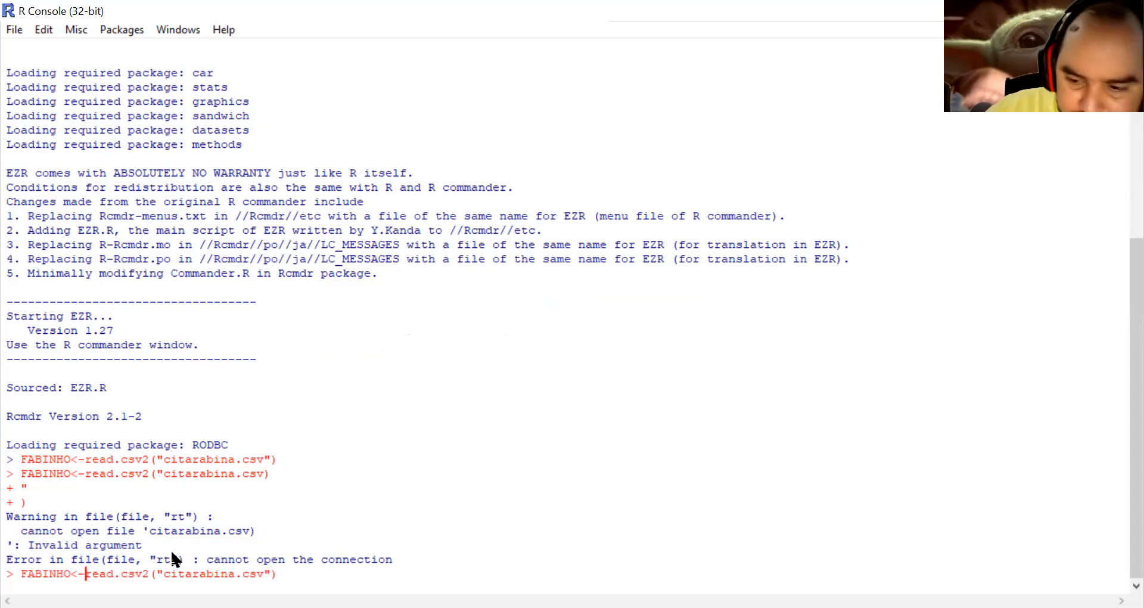
pyautogui.press('Left')
pyautogui.press('Left')
pyautogui.press('BackSpace')
pyautogui.press('BackSpace')
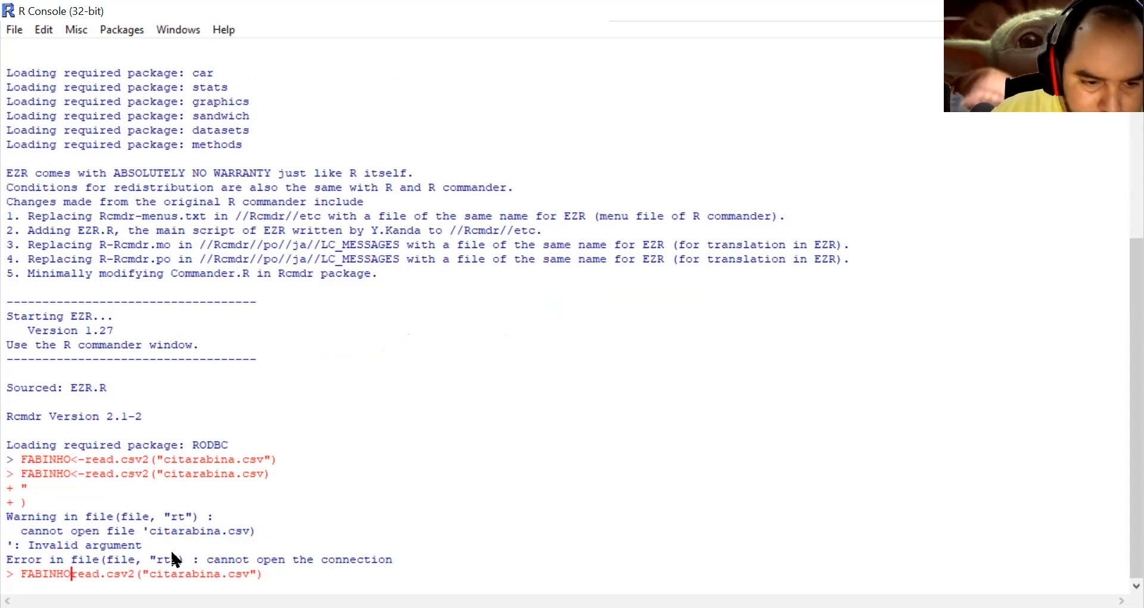
pyautogui.press('Return')
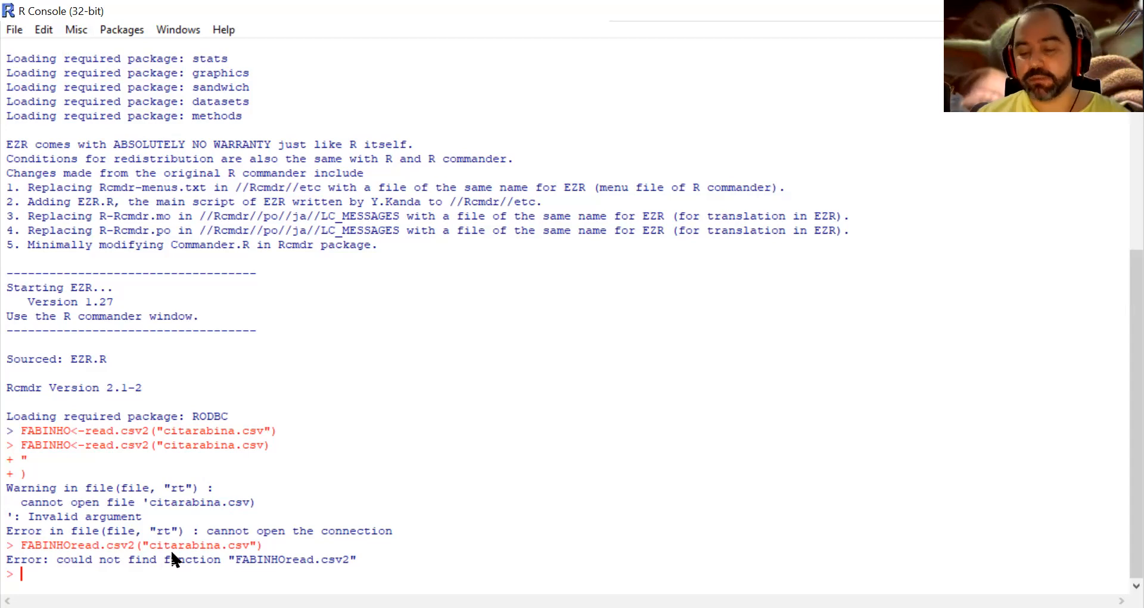
# Recall the correct import command and rerun FABINHO<-read.csv2("citarabina.csv") in the console
pyautogui.press('Up')
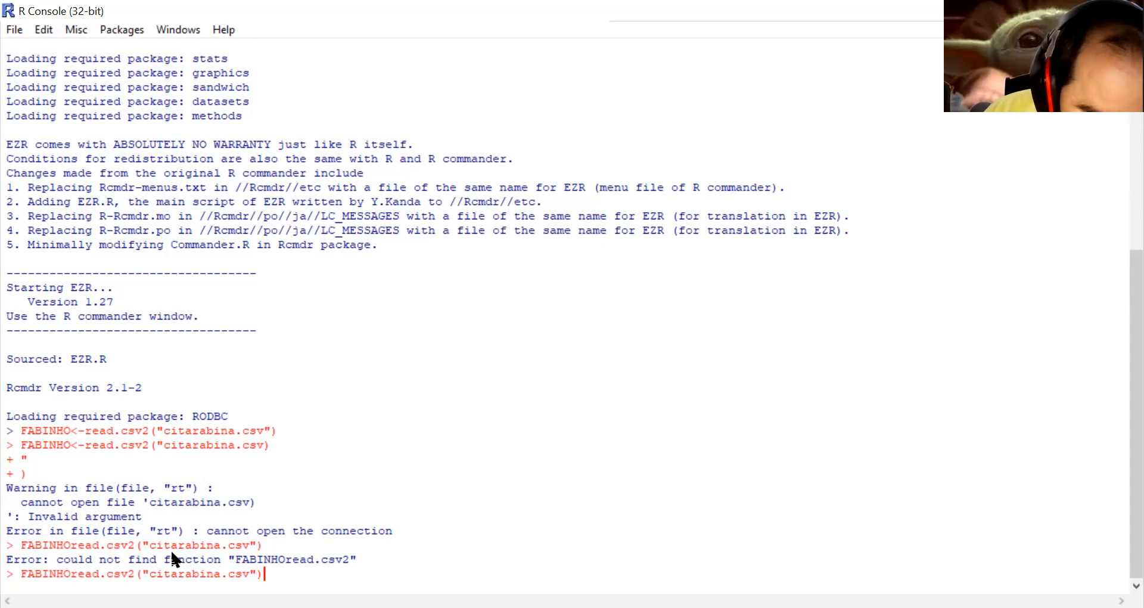
pyautogui.press('Up')
pyautogui.press('Up')
pyautogui.press('Up')
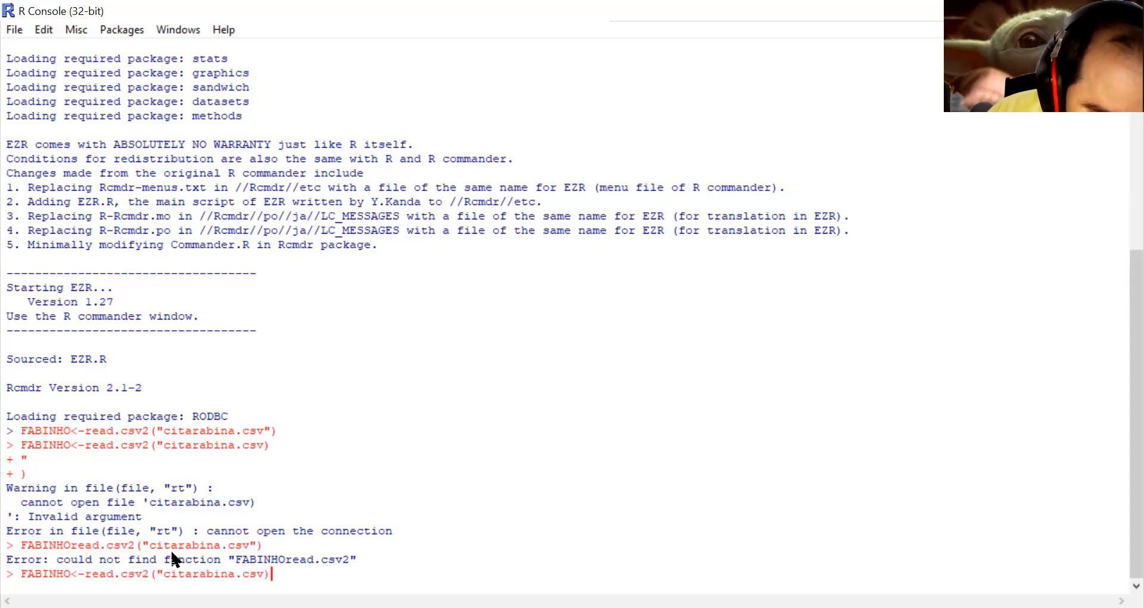
pyautogui.press('Up')
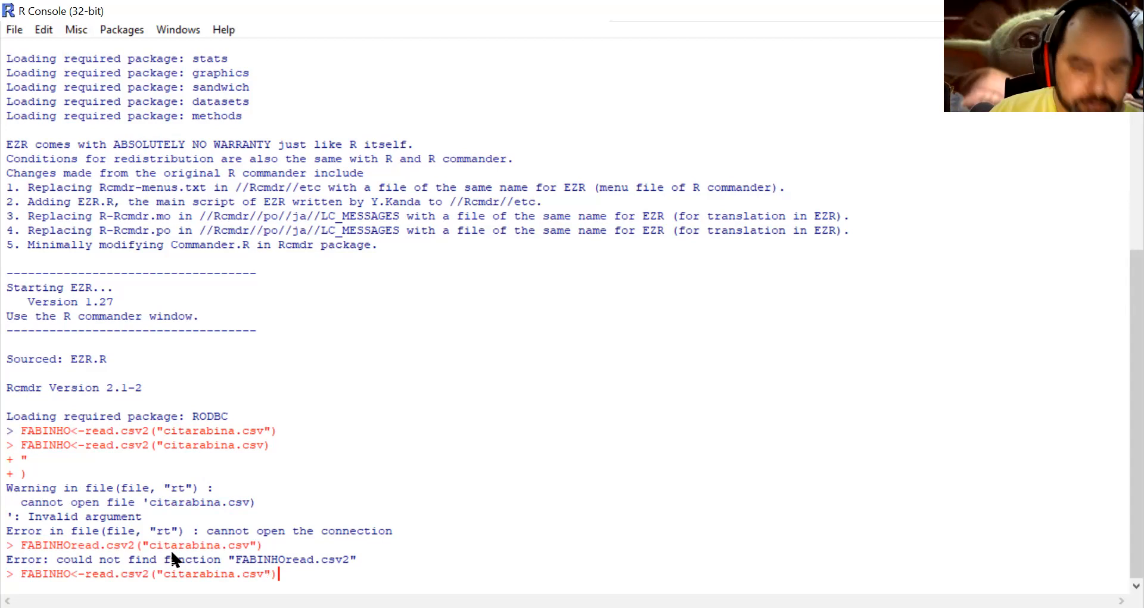
pyautogui.press('Return')
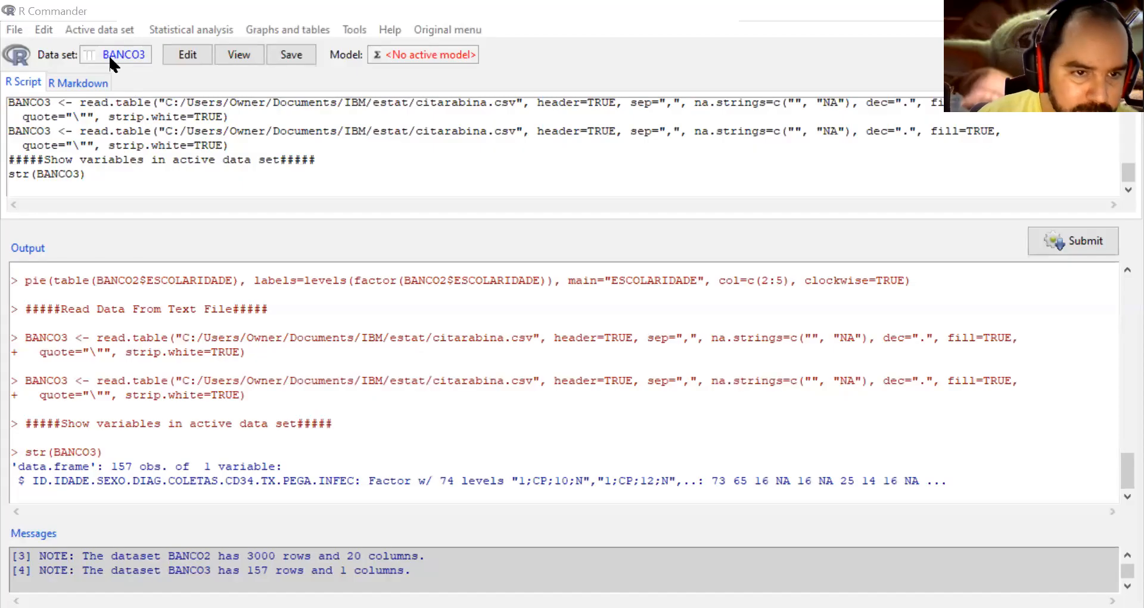
# Switch to R Commander and make FABINHO the active data set, selecting it a second time to confirm the choice
pyautogui.click(108, 54)
pyautogui.moveTo(137, 129); pyautogui.dragTo(158, 170)
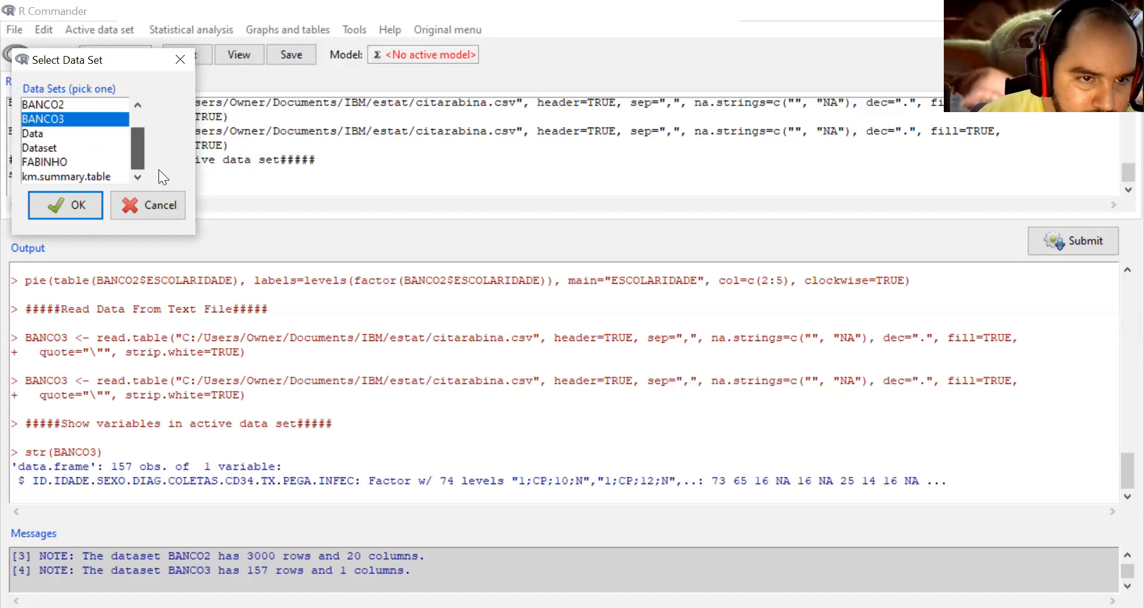
pyautogui.click(74, 161)
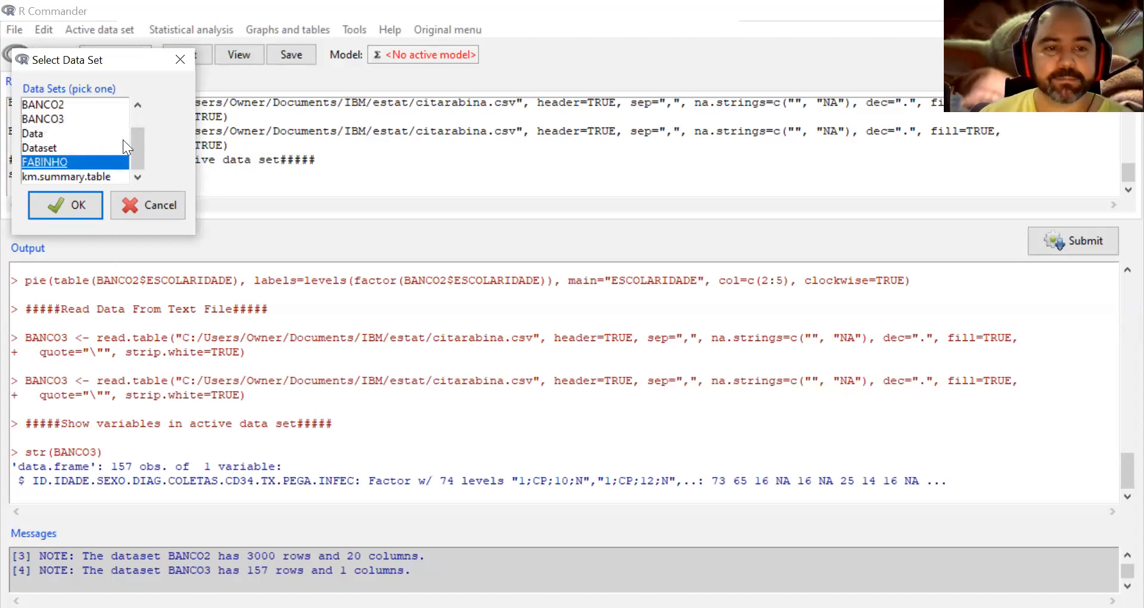
pyautogui.moveTo(140, 146); pyautogui.dragTo(128, 168)
pyautogui.click(69, 203)
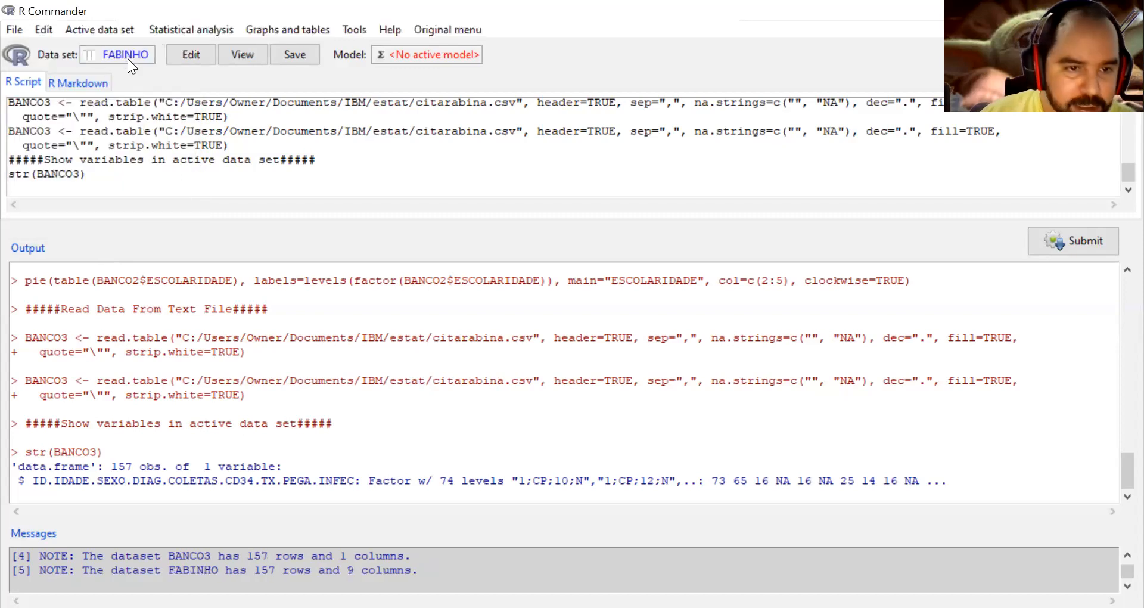
pyautogui.click(128, 58)
pyautogui.moveTo(132, 125); pyautogui.dragTo(149, 162)
pyautogui.click(66, 164)
pyautogui.click(73, 203)
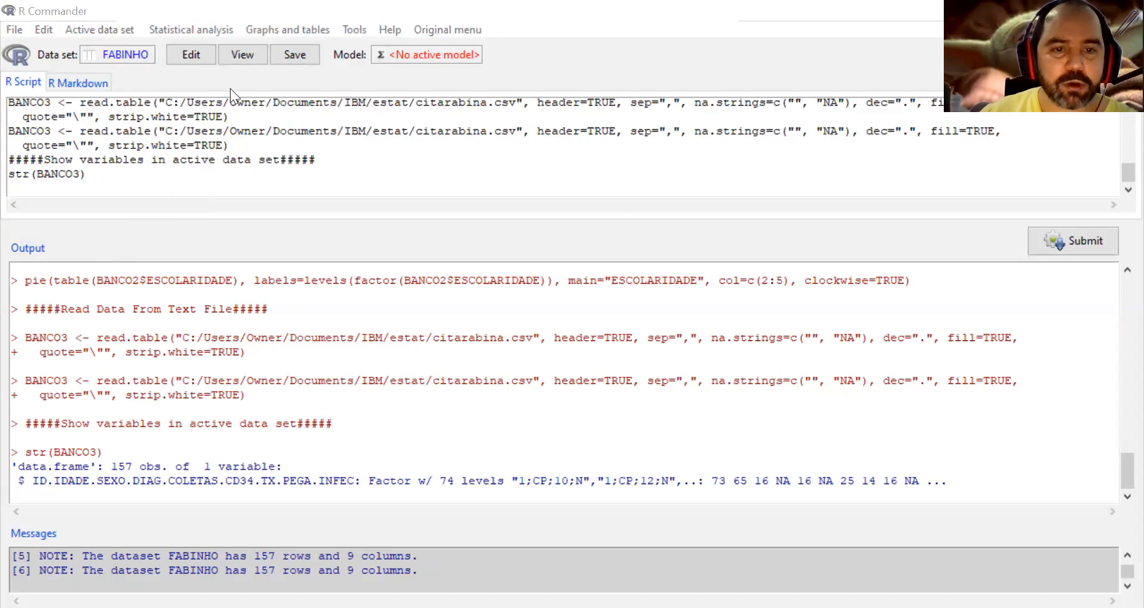
# Show the variables in the active FABINHO data set
pyautogui.click(96, 29)
pyautogui.moveTo(144, 49)
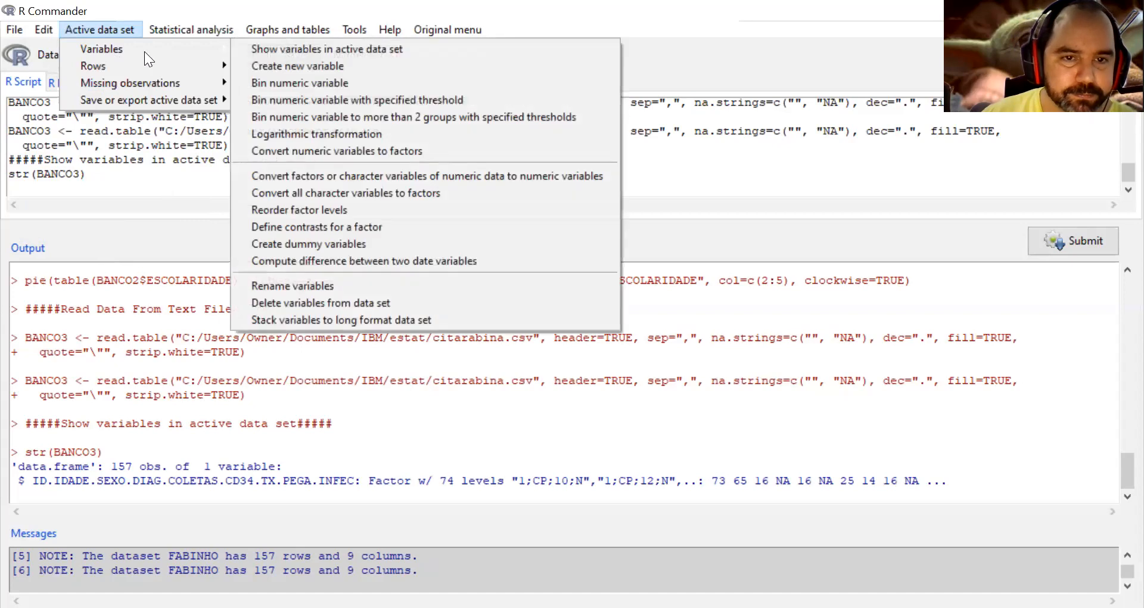
pyautogui.click(265, 48)
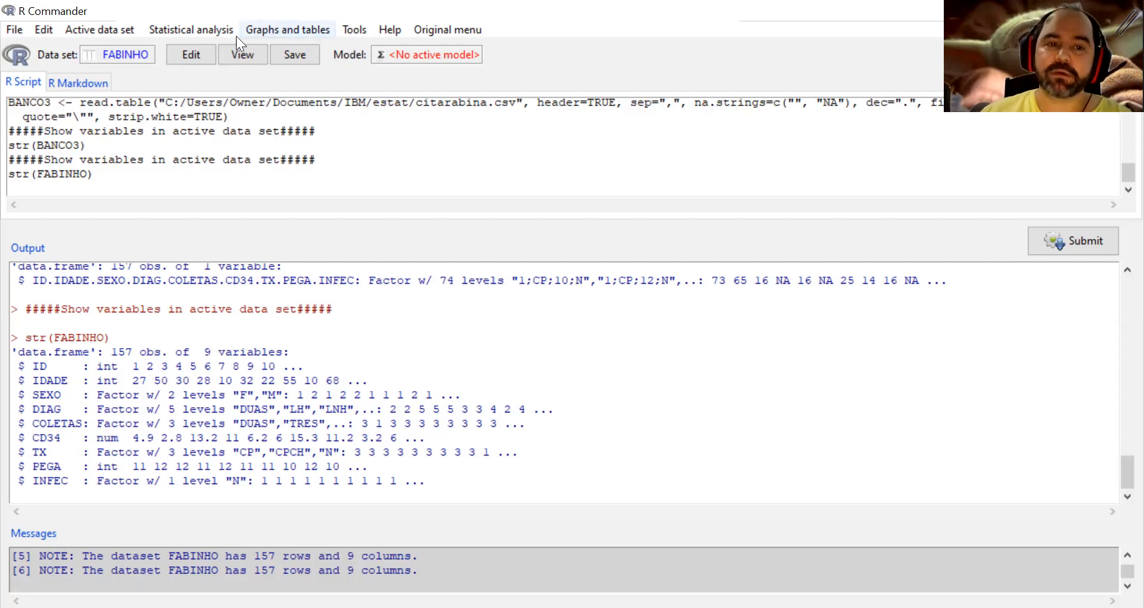
pyautogui.click(215, 31)
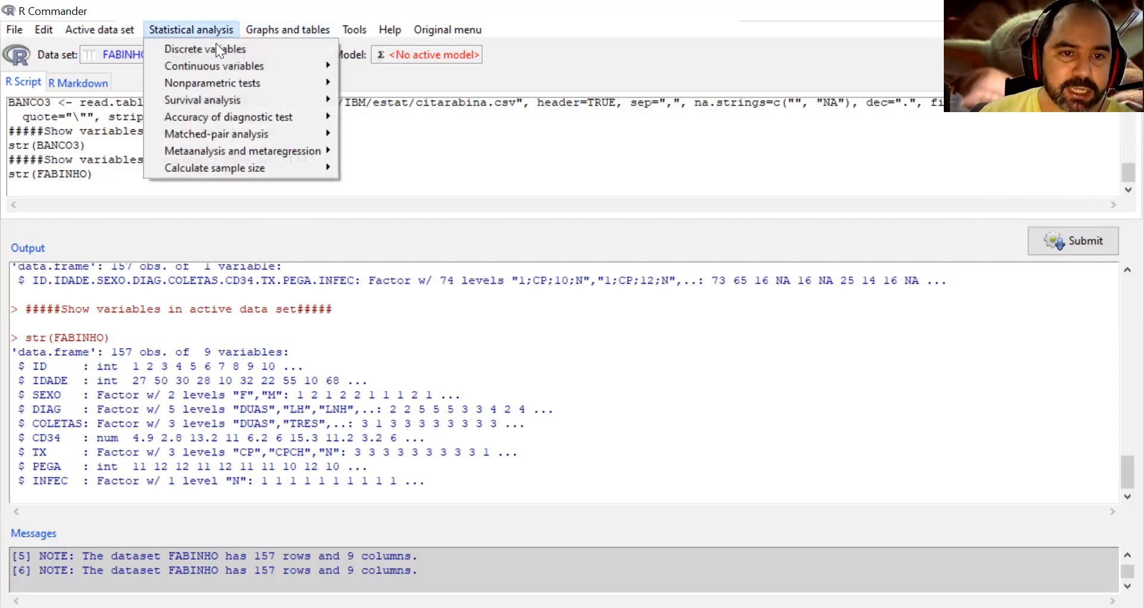
pyautogui.moveTo(220, 49)
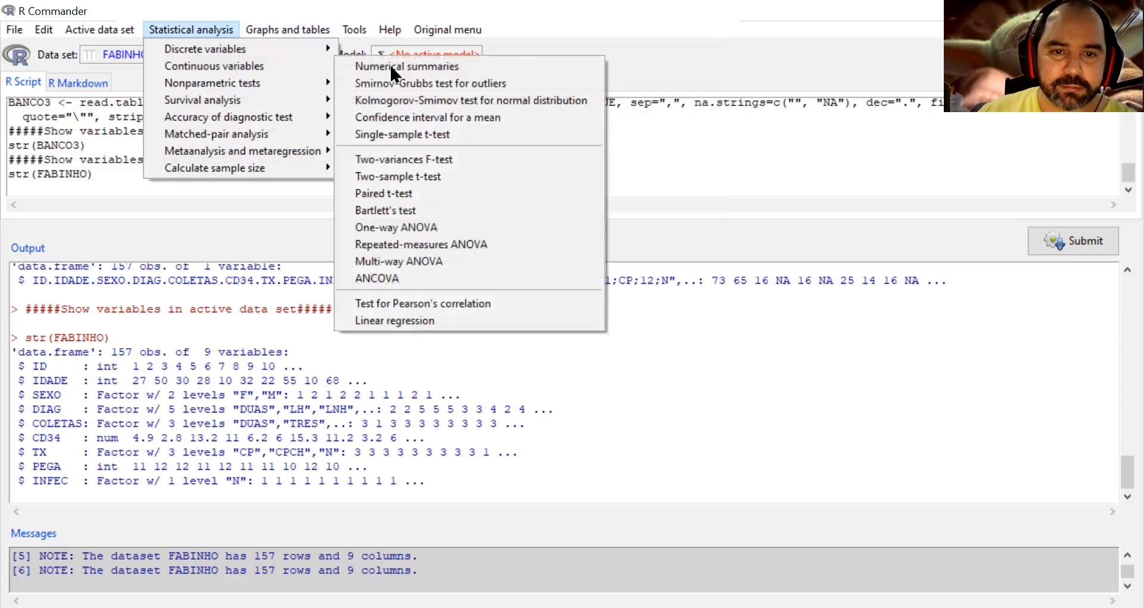
pyautogui.click(394, 67)
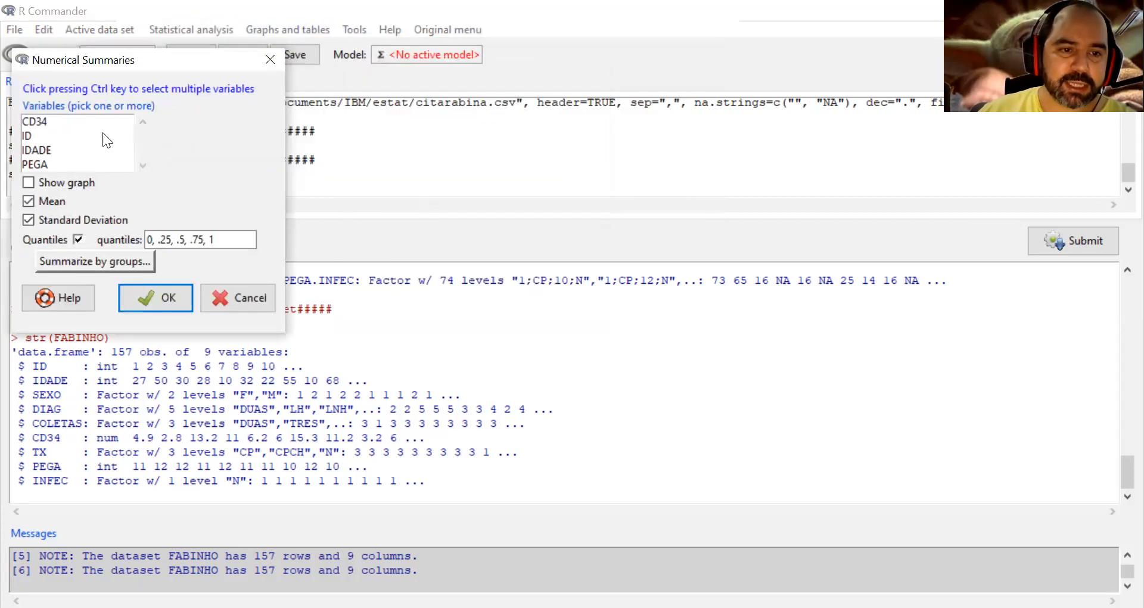
pyautogui.click(272, 58)
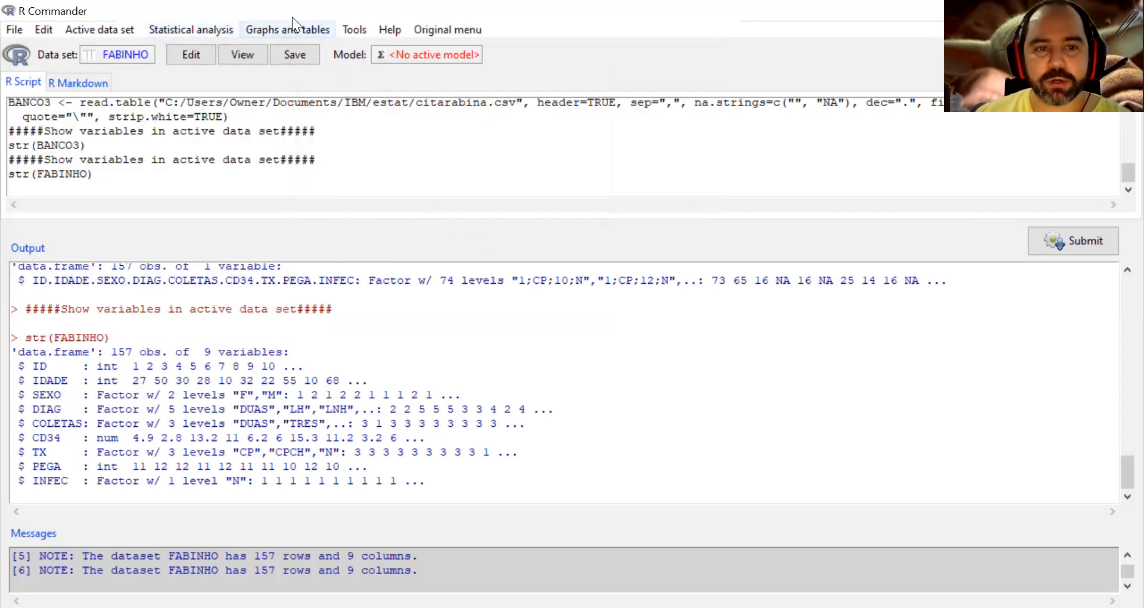
# Create a histogram of CD34 with frequency counts for all valid cases and maximize the graph window
pyautogui.click(292, 26)
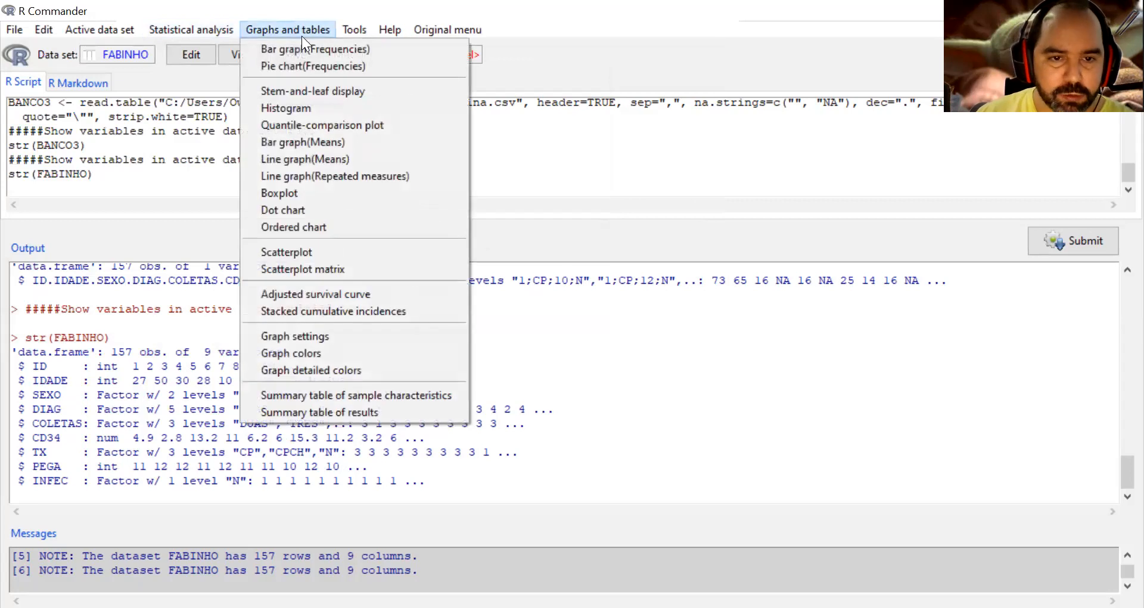
pyautogui.click(296, 109)
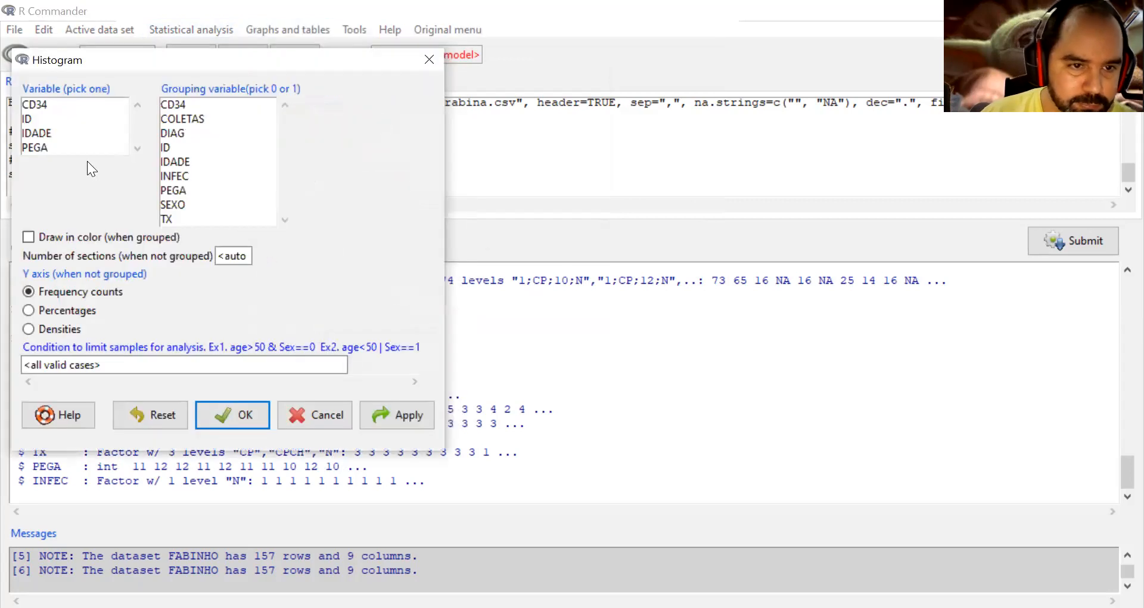
pyautogui.click(46, 104)
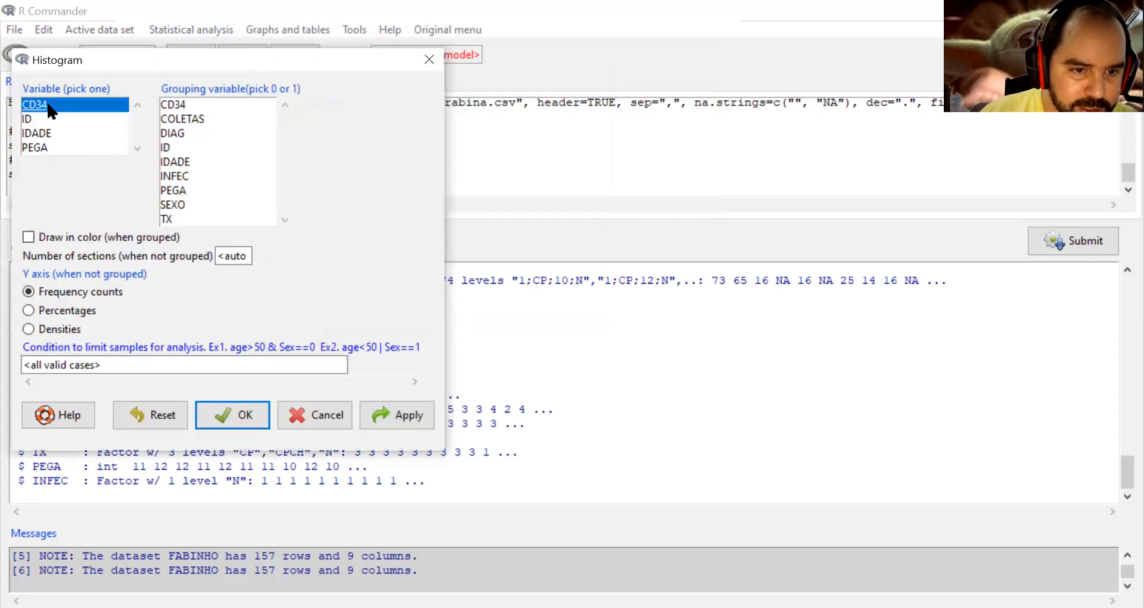
pyautogui.click(252, 427)
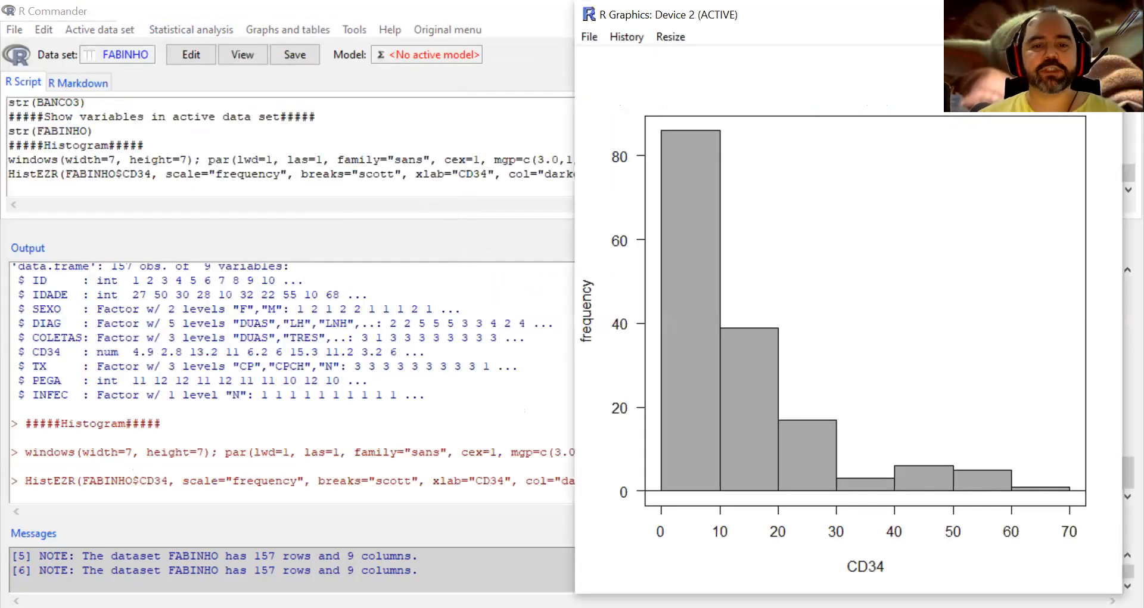
pyautogui.click(1067, 14)
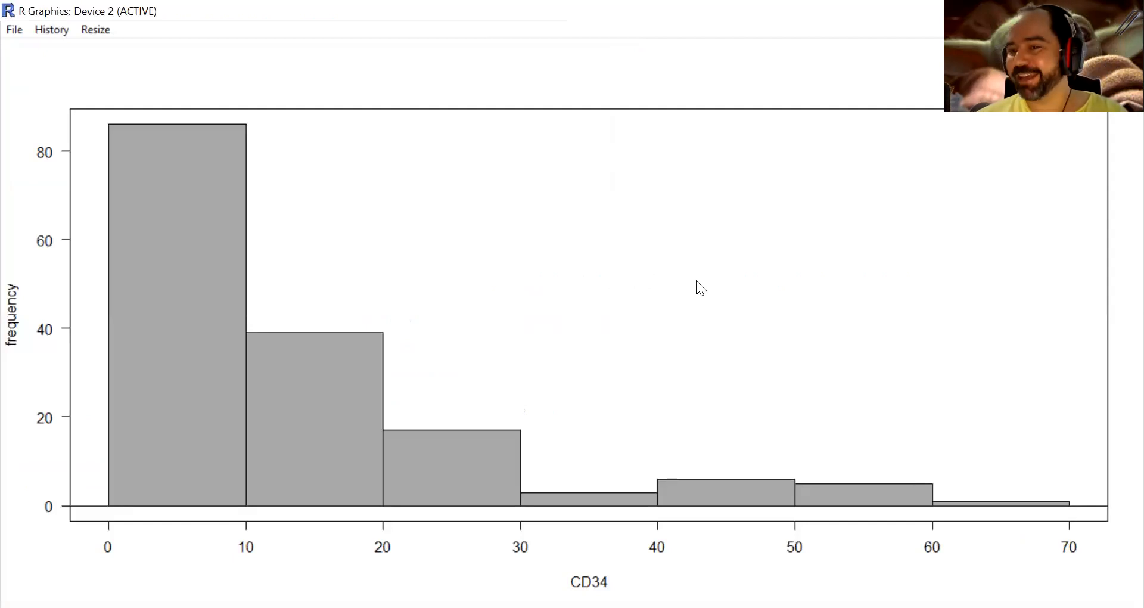
# Draw freehand annotation curves over the CD34 histogram to illustrate the distribution's shape, and erase the markings
pyautogui.moveTo(226, 111); pyautogui.dragTo(360, 232)
pyautogui.moveTo(436, 273)
pyautogui.mouseDown()
pyautogui.moveTo(692, 383)
pyautogui.moveTo(1086, 453)
pyautogui.mouseUp()
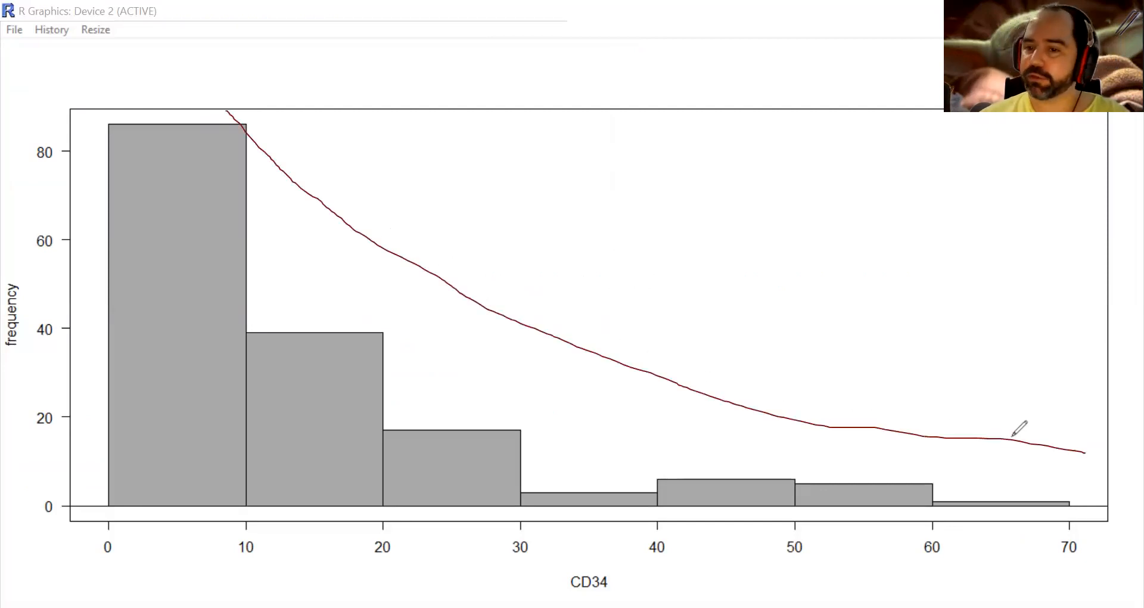
pyautogui.moveTo(292, 493); pyautogui.dragTo(296, 488)
pyautogui.moveTo(376, 404); pyautogui.dragTo(823, 291)
pyautogui.press('e')
pyautogui.moveTo(696, 310)
pyautogui.mouseDown()
pyautogui.moveTo(466, 355)
pyautogui.moveTo(335, 455)
pyautogui.mouseUp()
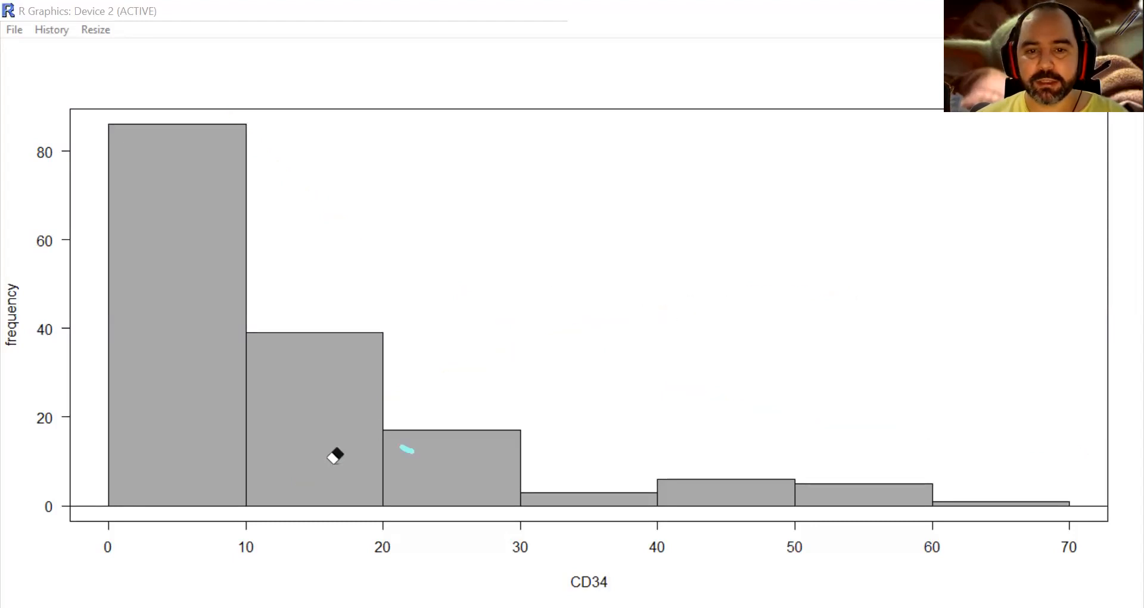
pyautogui.click(173, 81)
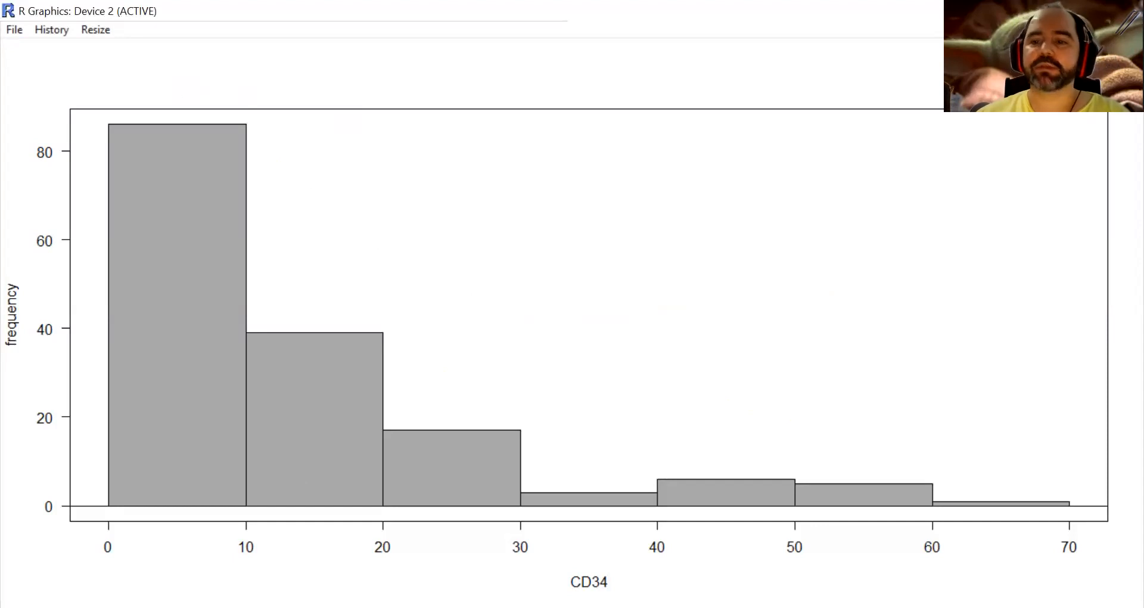
# Close the CD34 histogram window and look over the analysis and graph commands available in R Commander
pyautogui.click(1127, 11)
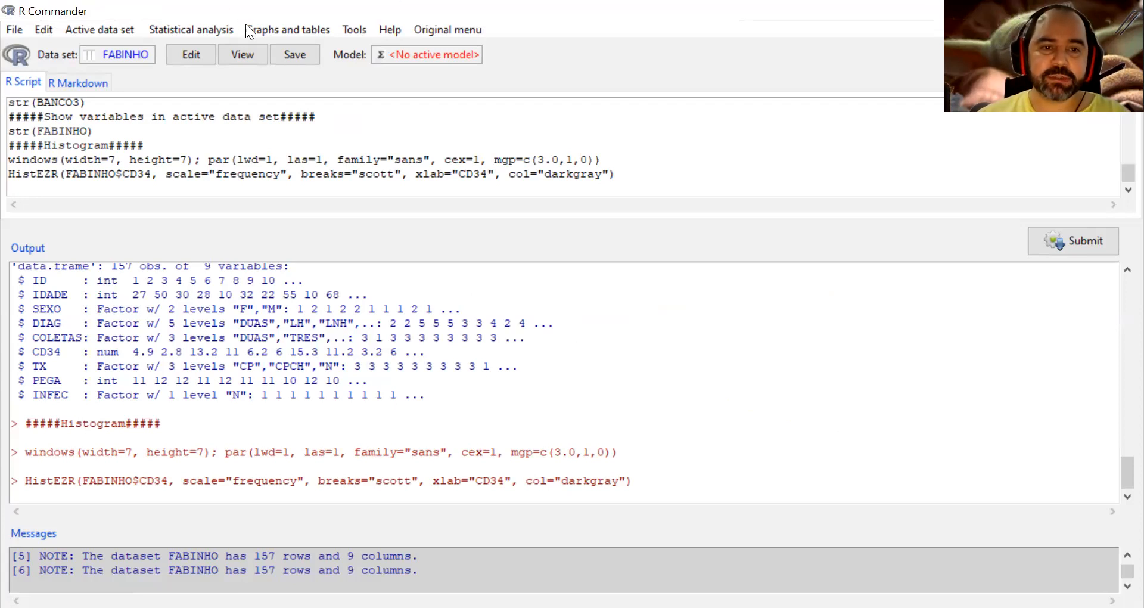
pyautogui.click(203, 26)
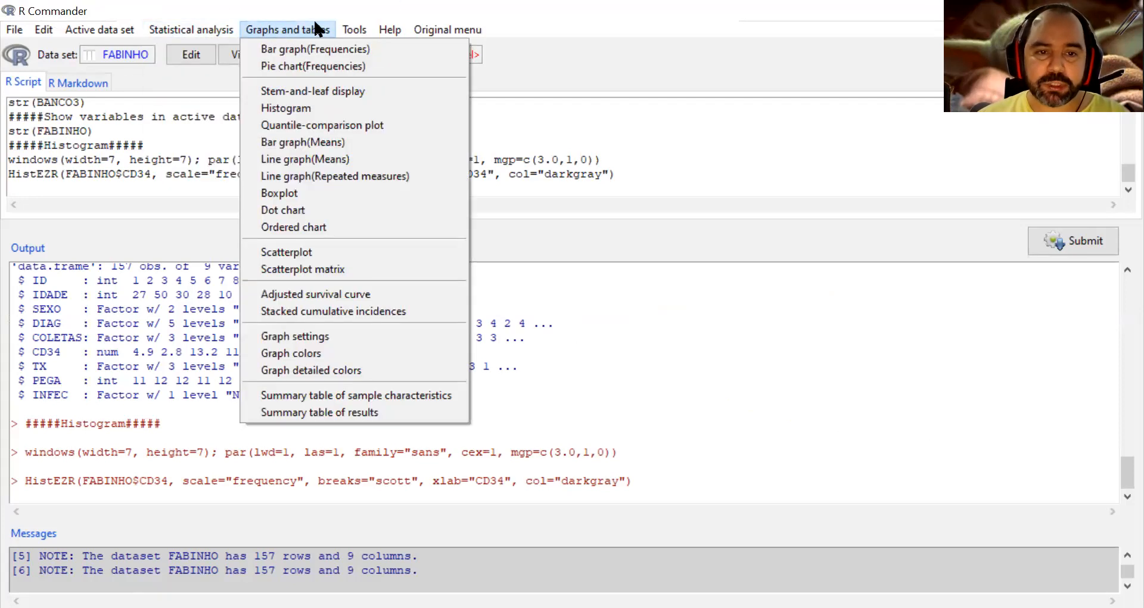
pyautogui.moveTo(447, 29)
pyautogui.moveTo(100, 30)
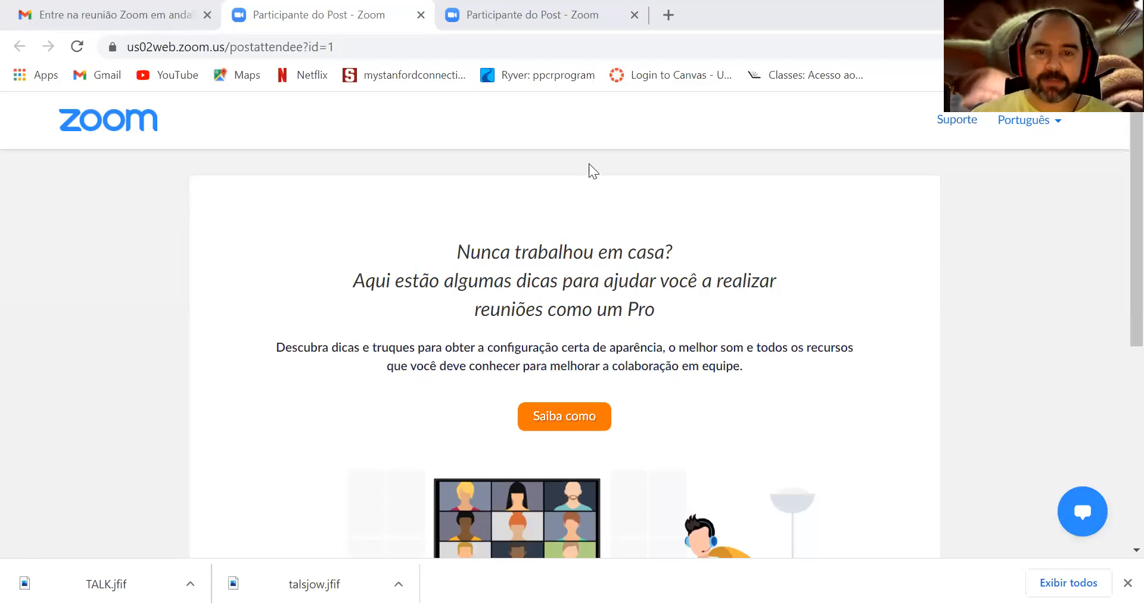
# Switch to the web browser, search Google for EZR in a new tab and look through the results
pyautogui.click(669, 14)
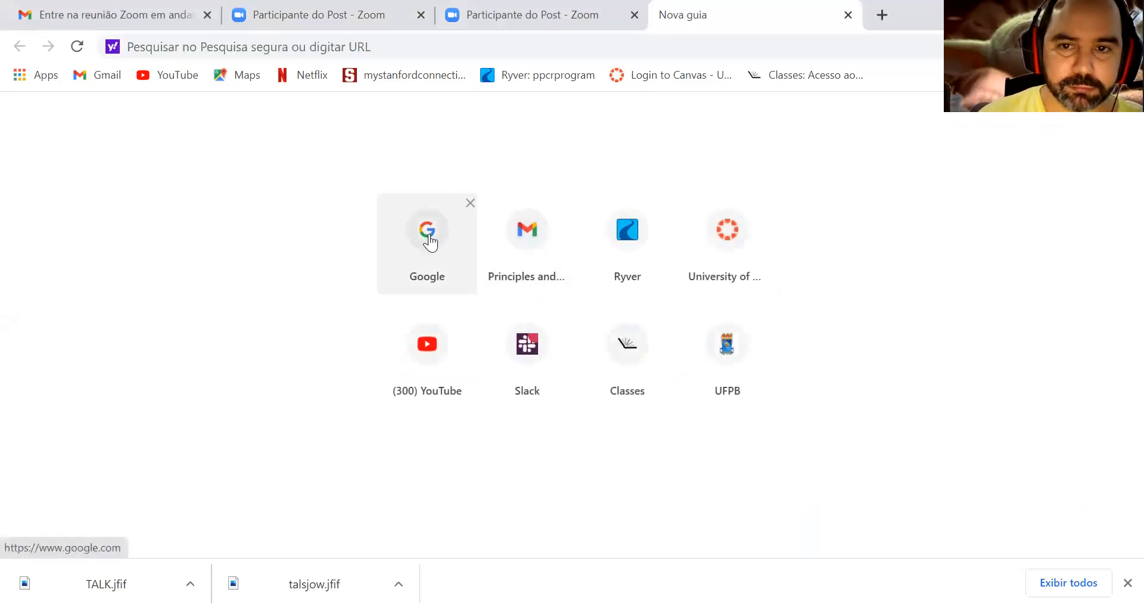
pyautogui.click(431, 243)
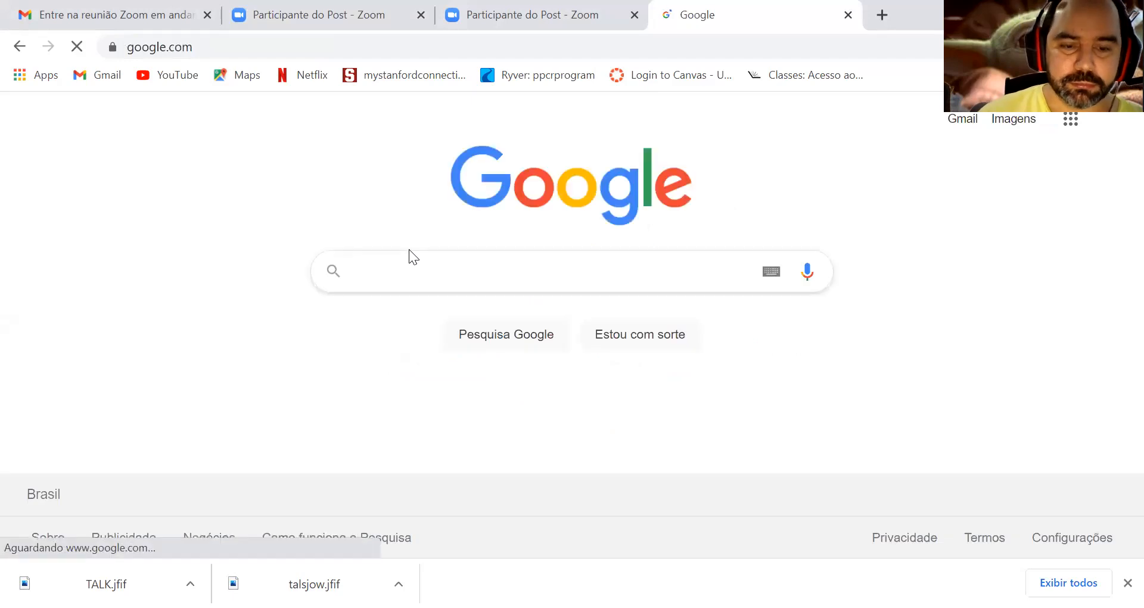
pyautogui.write('EZR')
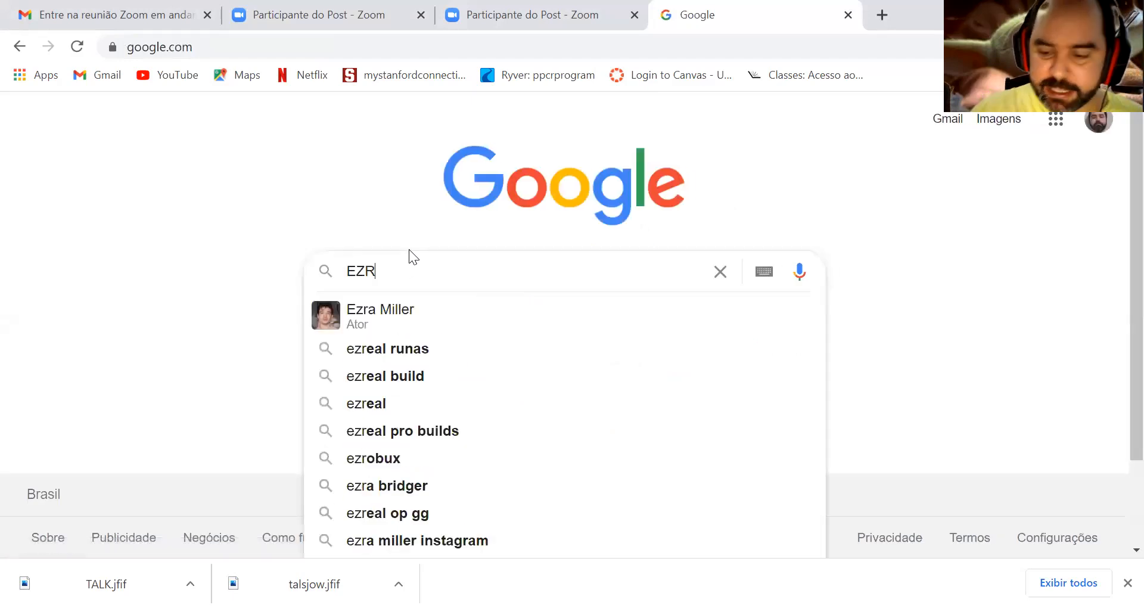
pyautogui.press('Return')
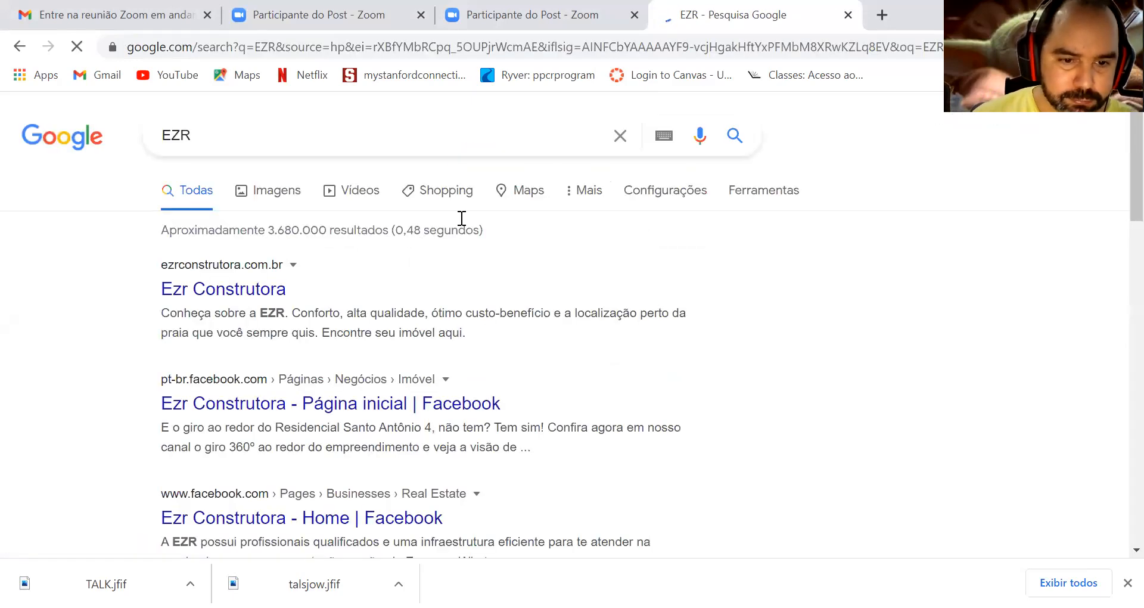
pyautogui.scroll(-10, 298, 451)
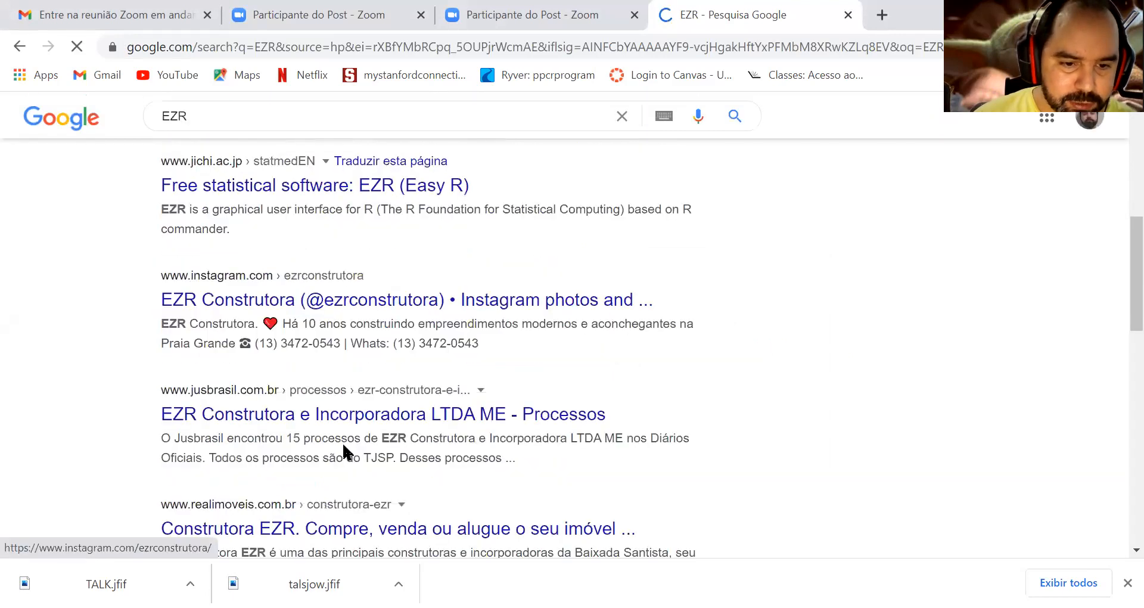
pyautogui.scroll(8, 330, 454)
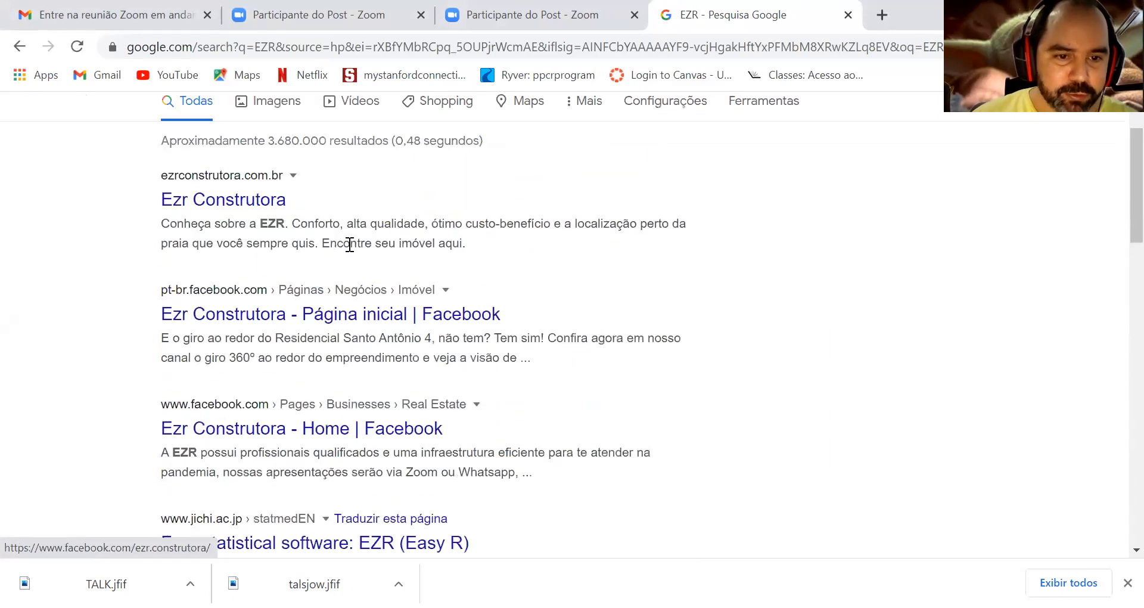
pyautogui.scroll(1, 383, 190)
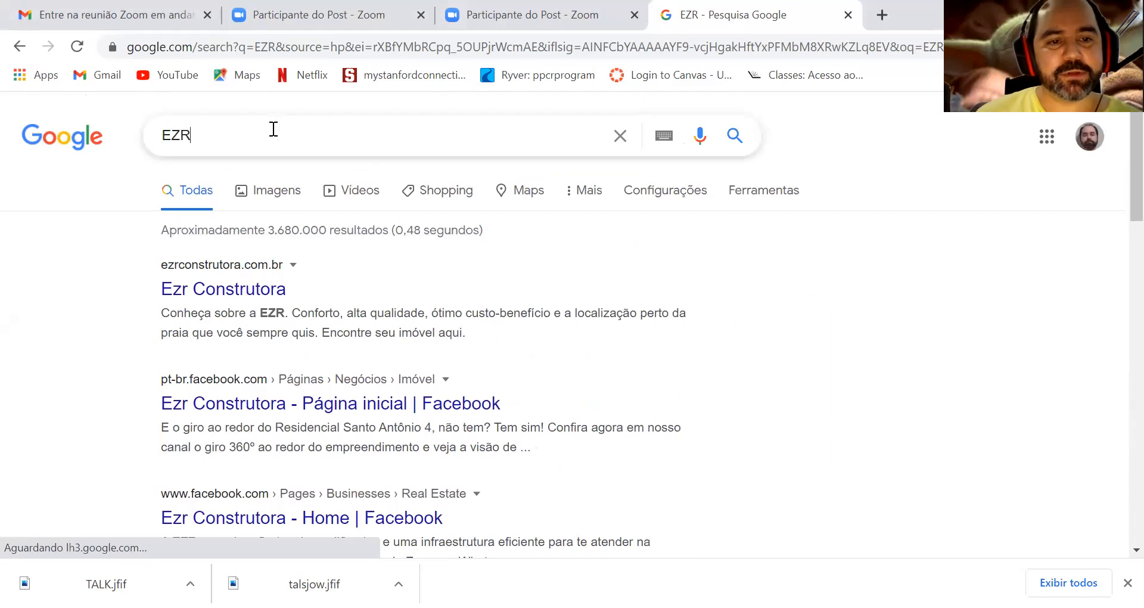
# Change the Google search query to Easy R and run it
pyautogui.click(273, 128)
pyautogui.press('BackSpace')
pyautogui.press('BackSpace')
pyautogui.write('a')
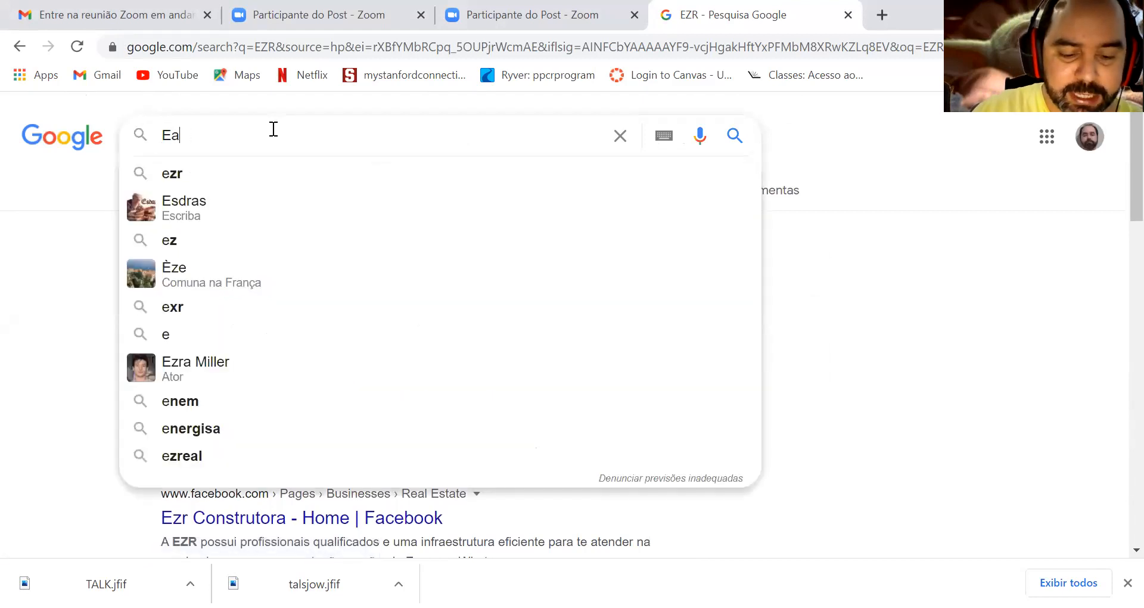
pyautogui.write('sy R')
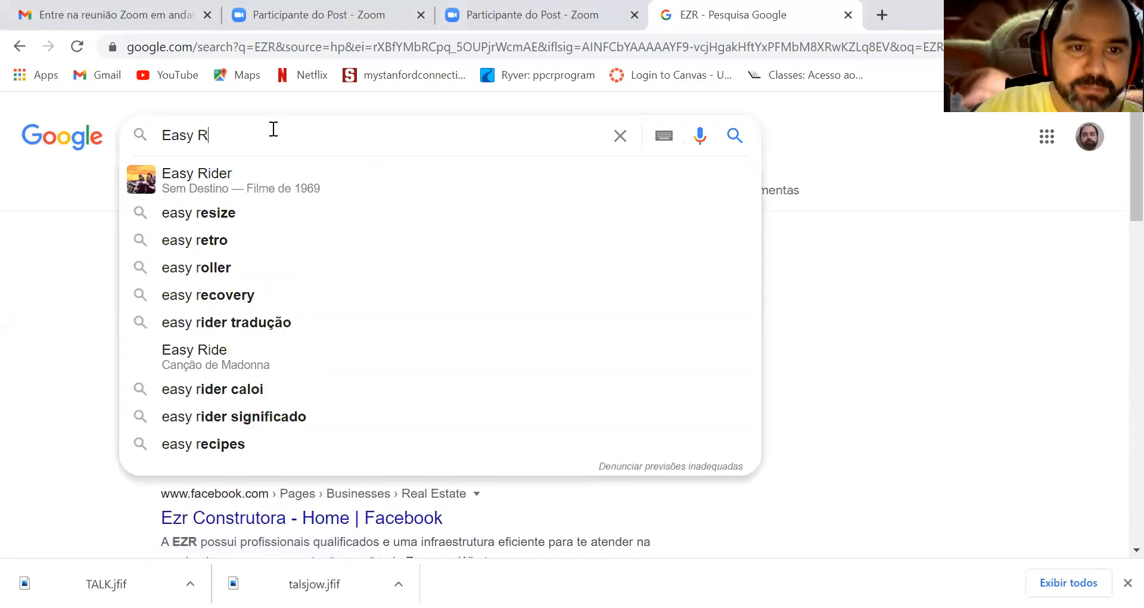
pyautogui.press('Return')
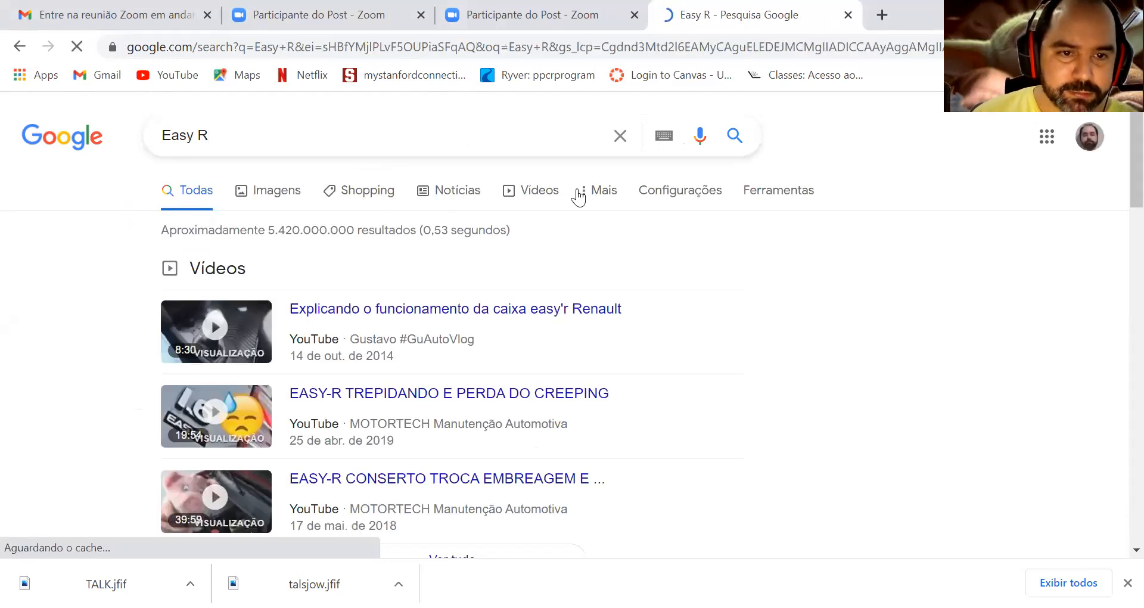
# Look through the Easy R search results for a link to the statistical software
pyautogui.scroll(-13, 485, 263)
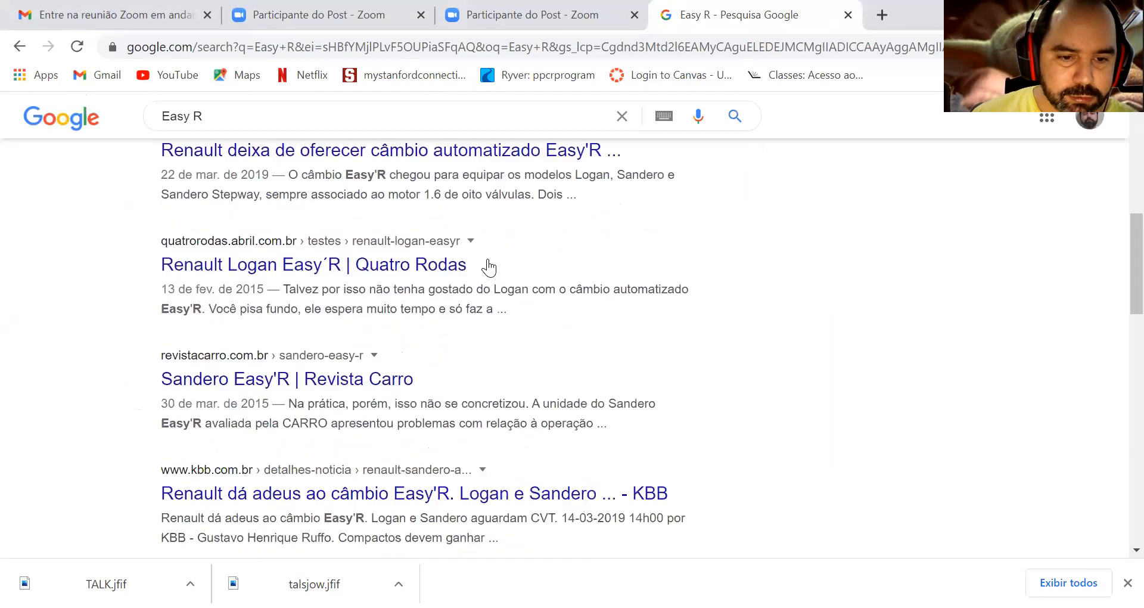
pyautogui.scroll(-10, 488, 268)
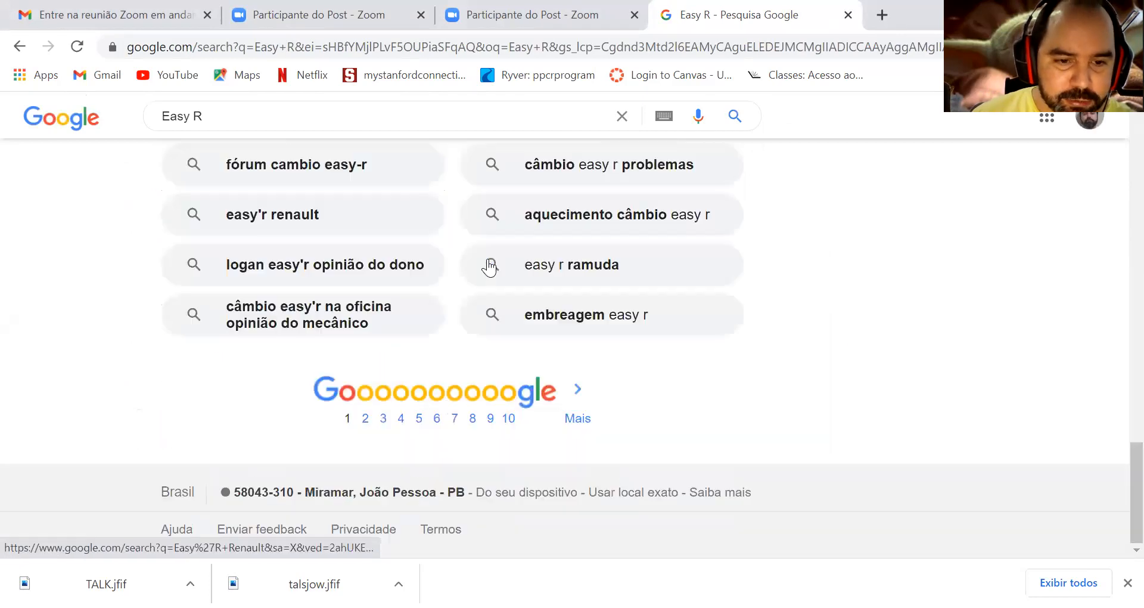
pyautogui.scroll(8, 434, 198)
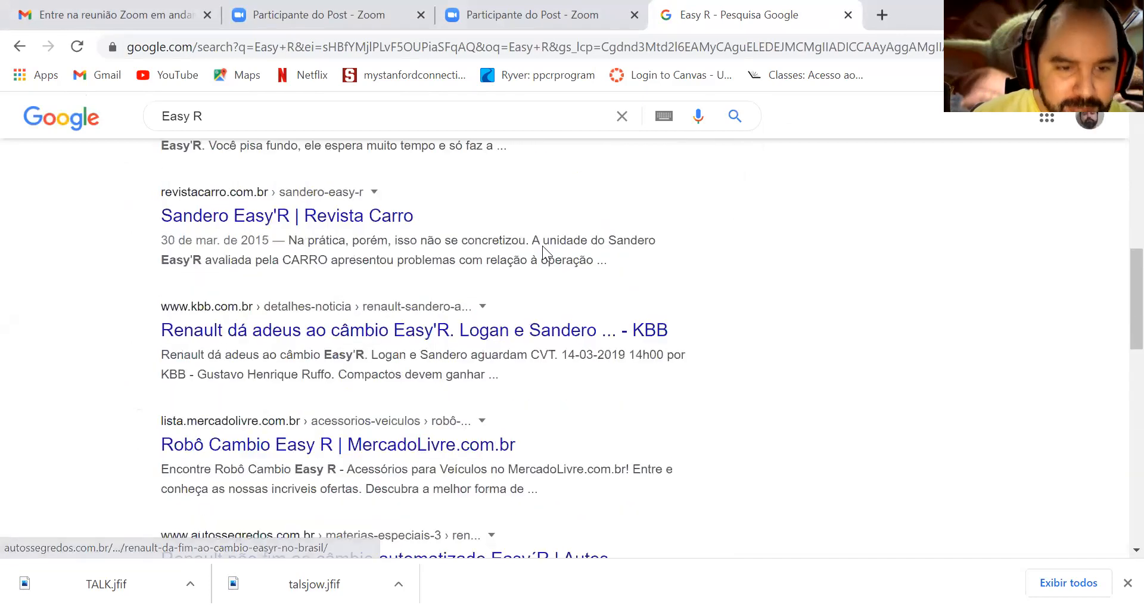
pyautogui.scroll(6, 417, 381)
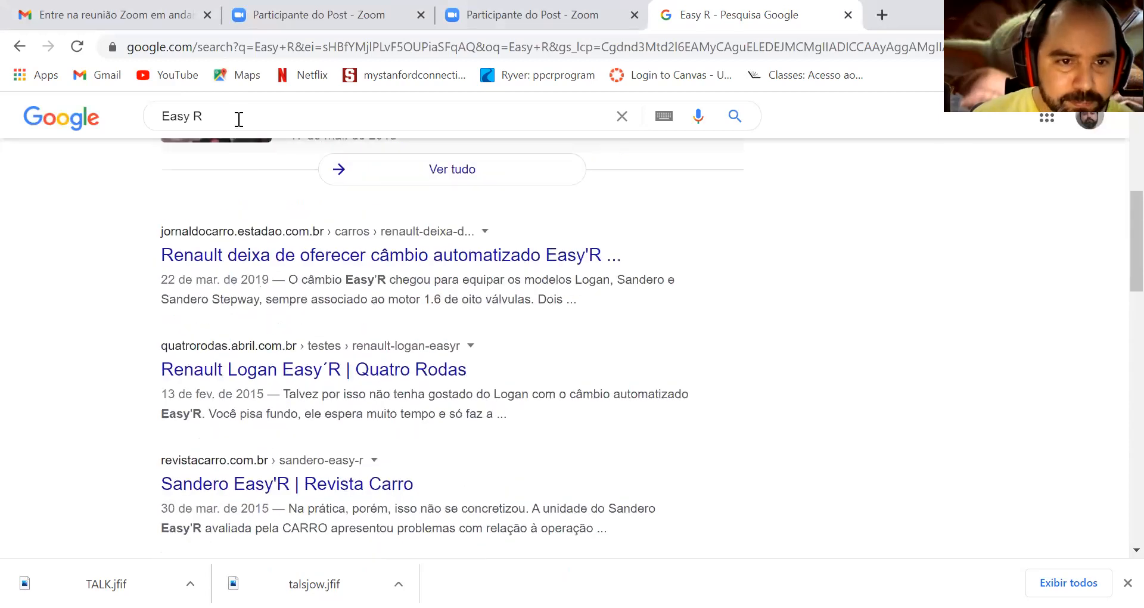
# Replace the Google search query with Download EZR and run the search
pyautogui.click(241, 118)
pyautogui.press('BackSpace')
pyautogui.press('BackSpace')
pyautogui.press('BackSpace')
pyautogui.press('BackSpace')
pyautogui.press('BackSpace')
pyautogui.press('BackSpace')
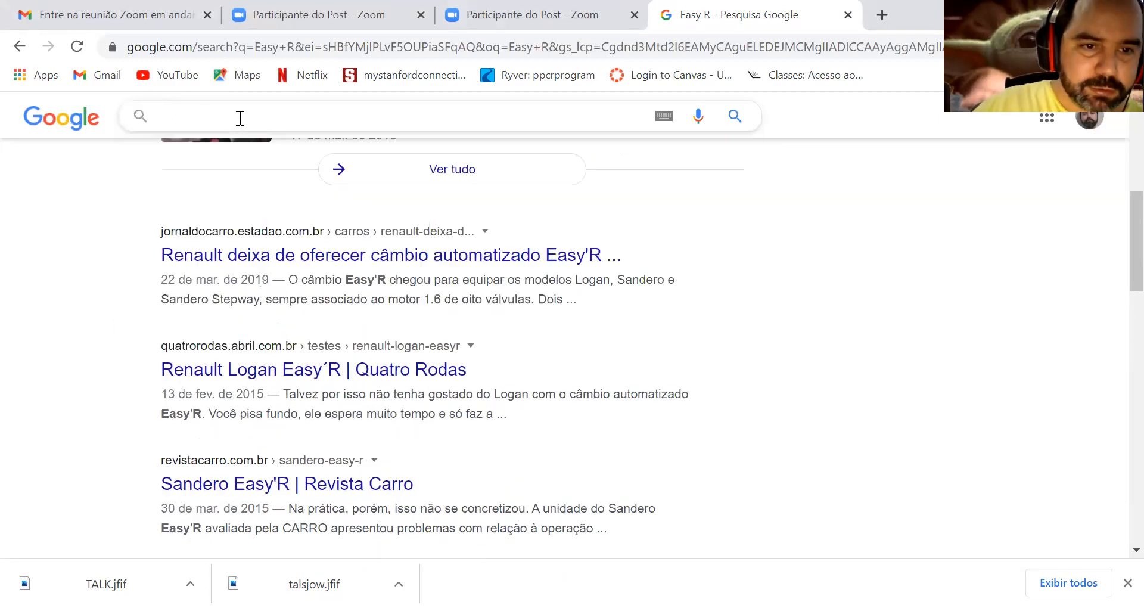
pyautogui.write('Downl')
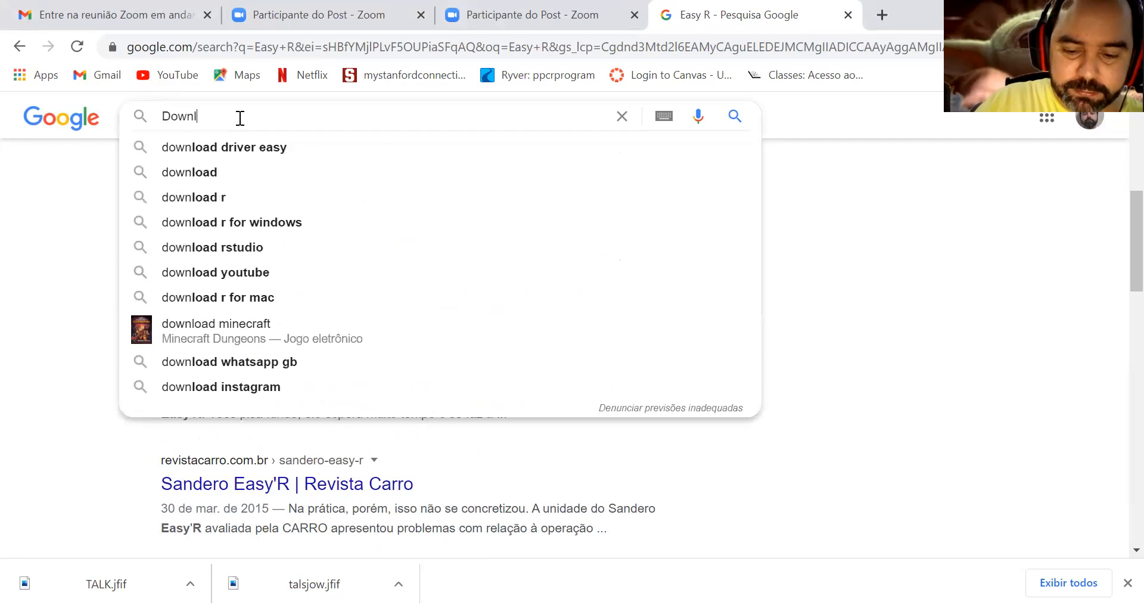
pyautogui.write('oad EZR')
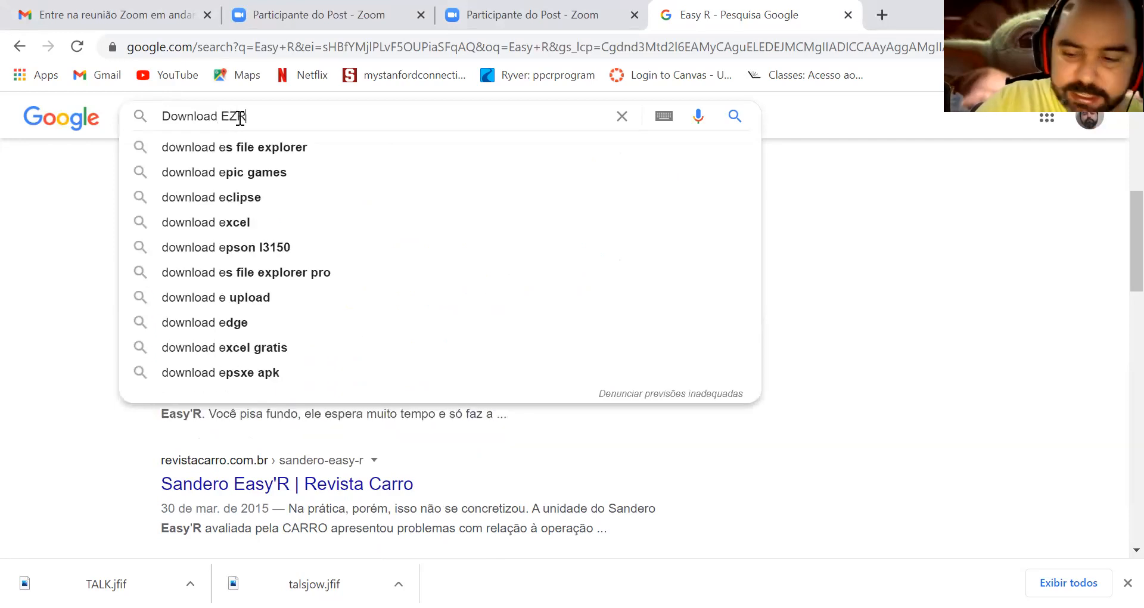
pyautogui.press('Return')
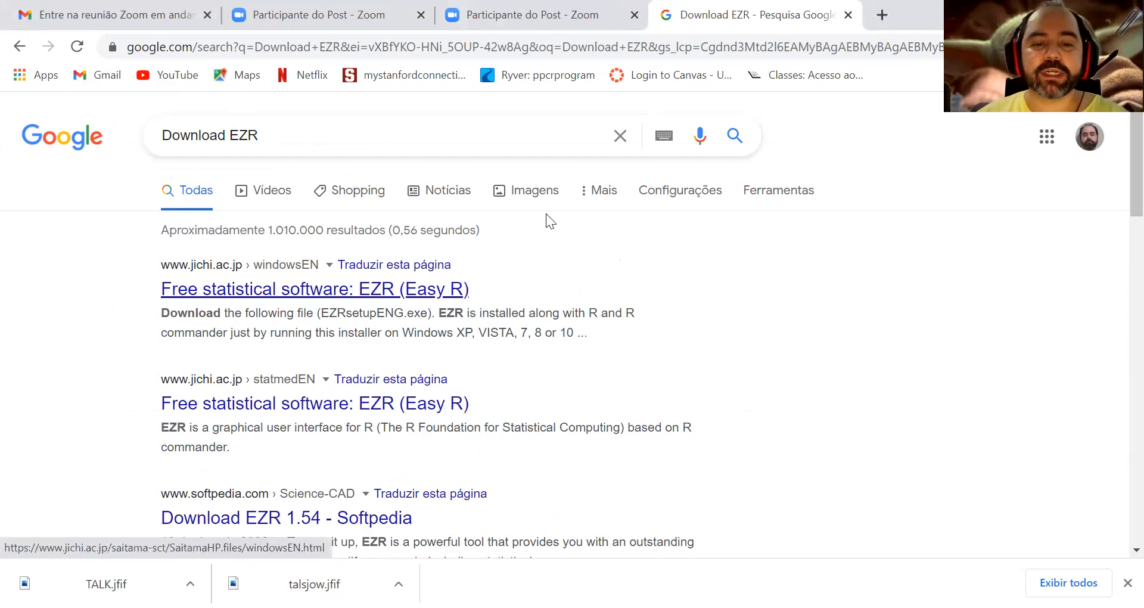
# Open the jichi.ac.jp Windows page for EZR from the search results and skim its installation instructions
pyautogui.click(315, 289)
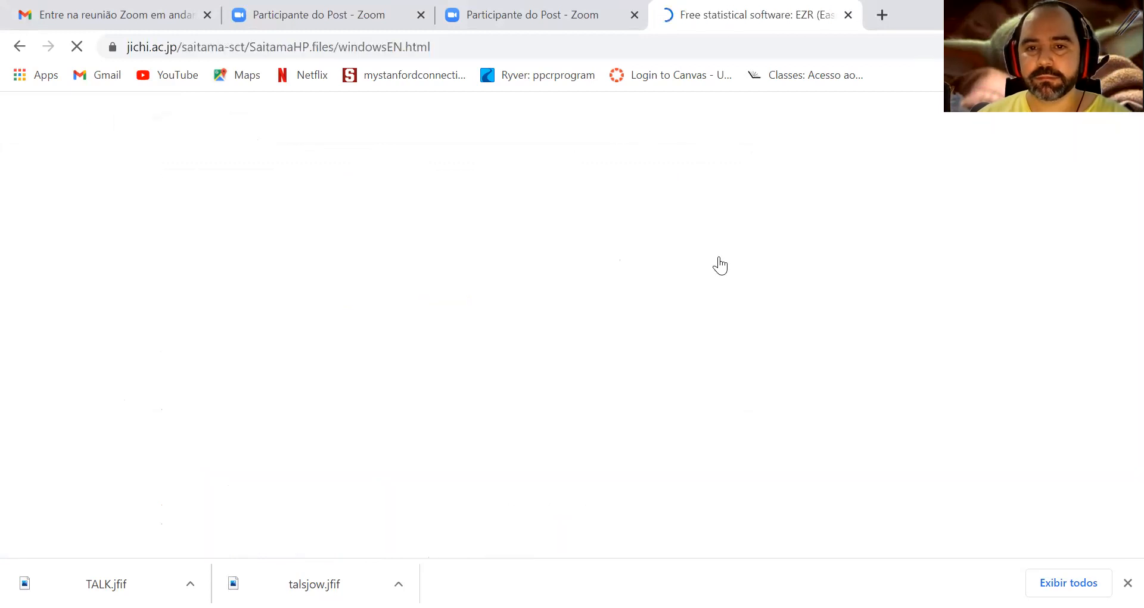
pyautogui.scroll(-3, 529, 224)
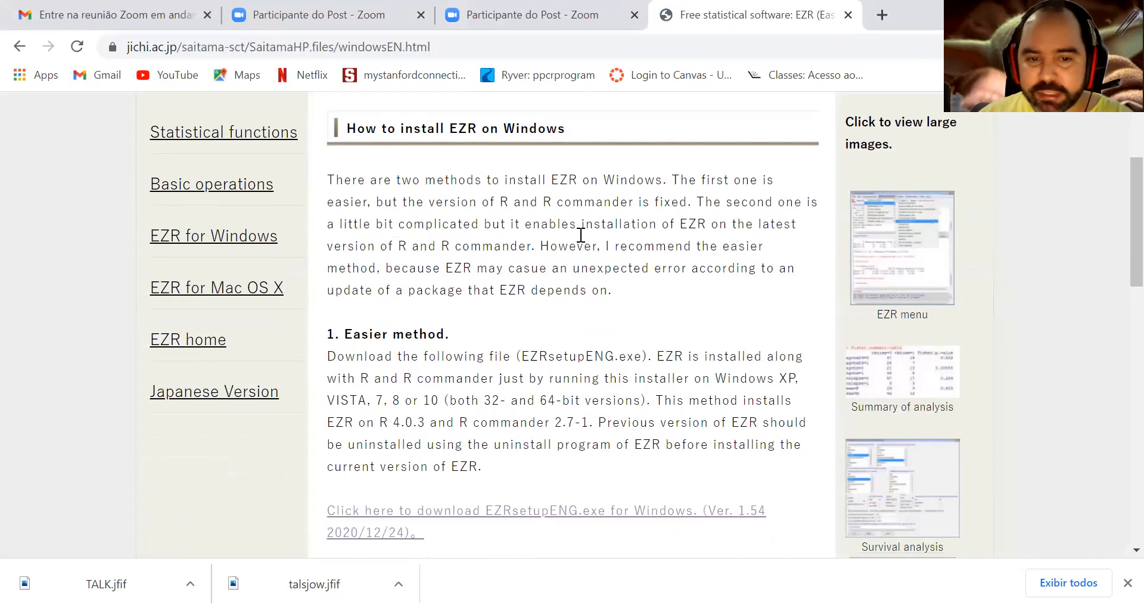
pyautogui.scroll(-3, 581, 234)
pyautogui.scroll(6, 581, 234)
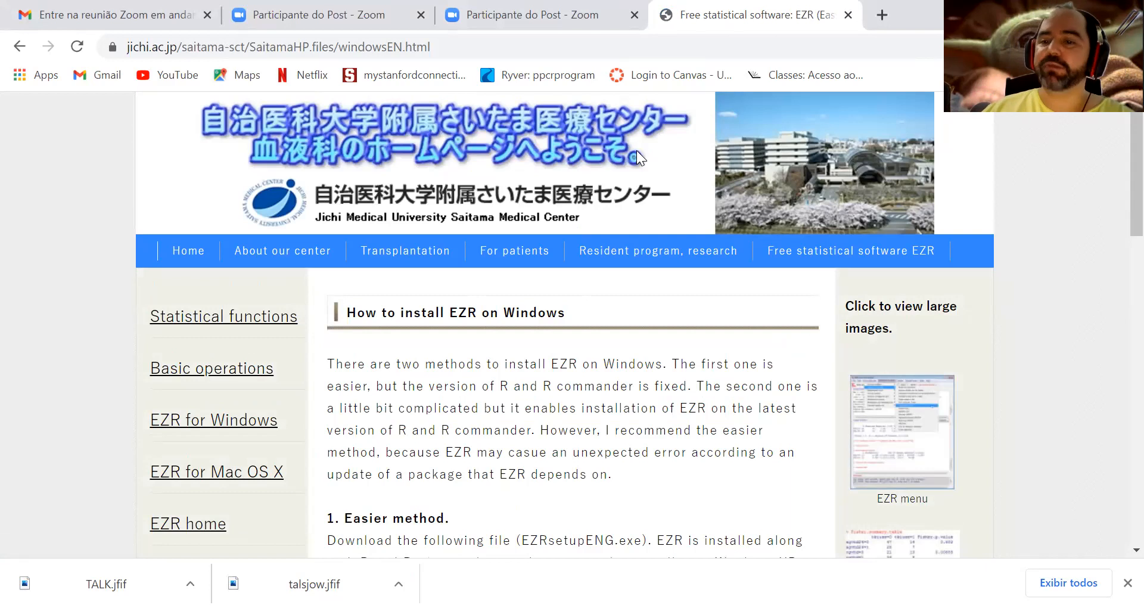
pyautogui.scroll(-7, 641, 157)
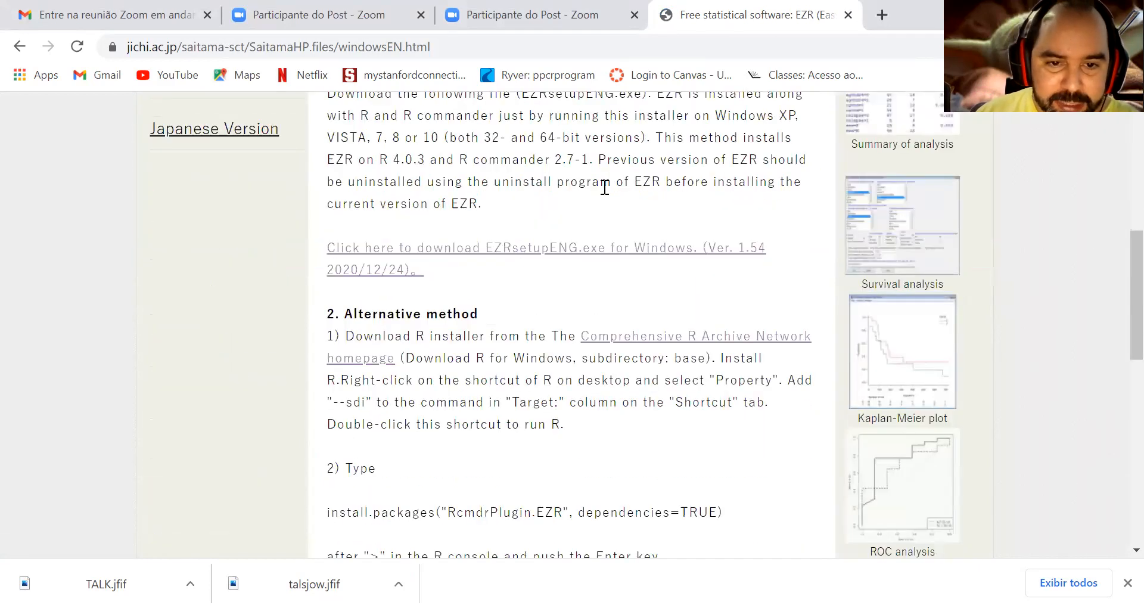
pyautogui.scroll(5, 614, 175)
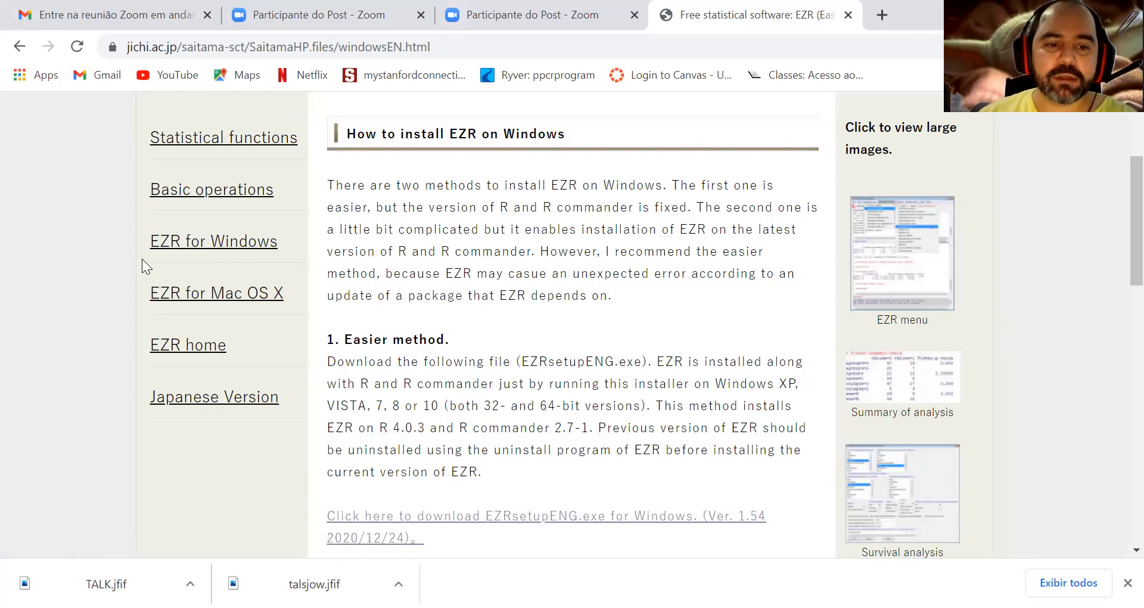
# Open the EZR for Windows page from the site's links and read the easier and alternative installation methods
pyautogui.click(205, 240)
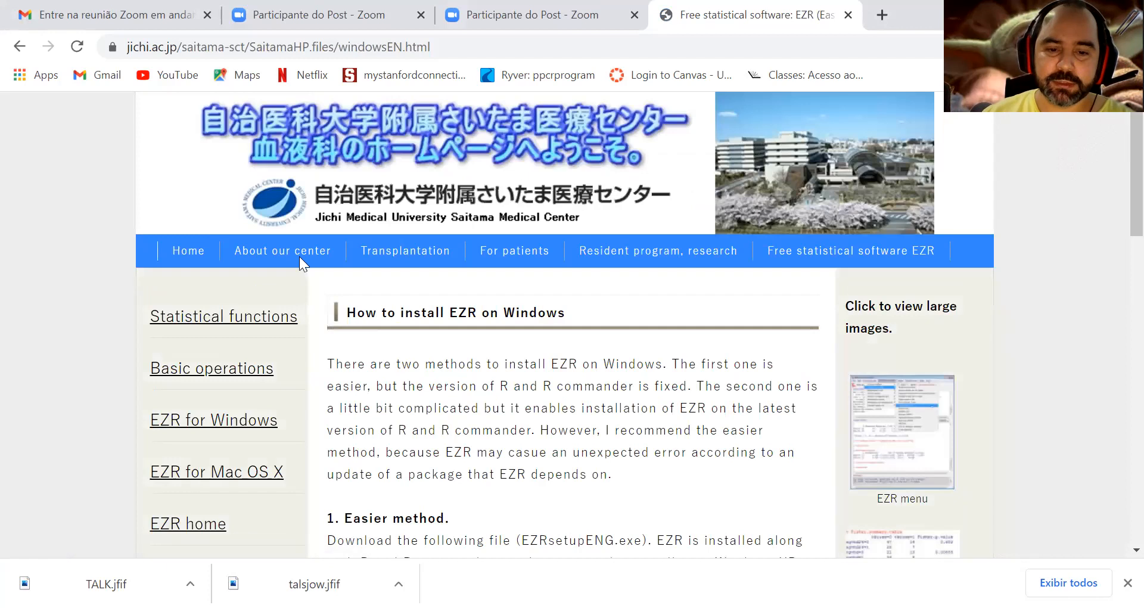
pyautogui.scroll(-4, 638, 351)
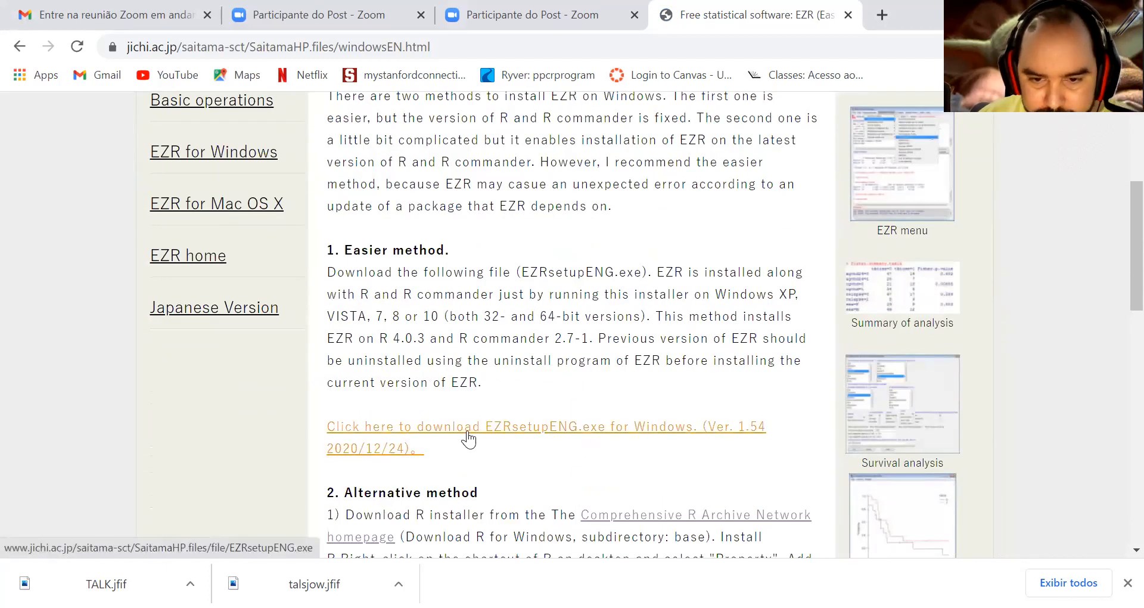
pyautogui.scroll(-1, 730, 381)
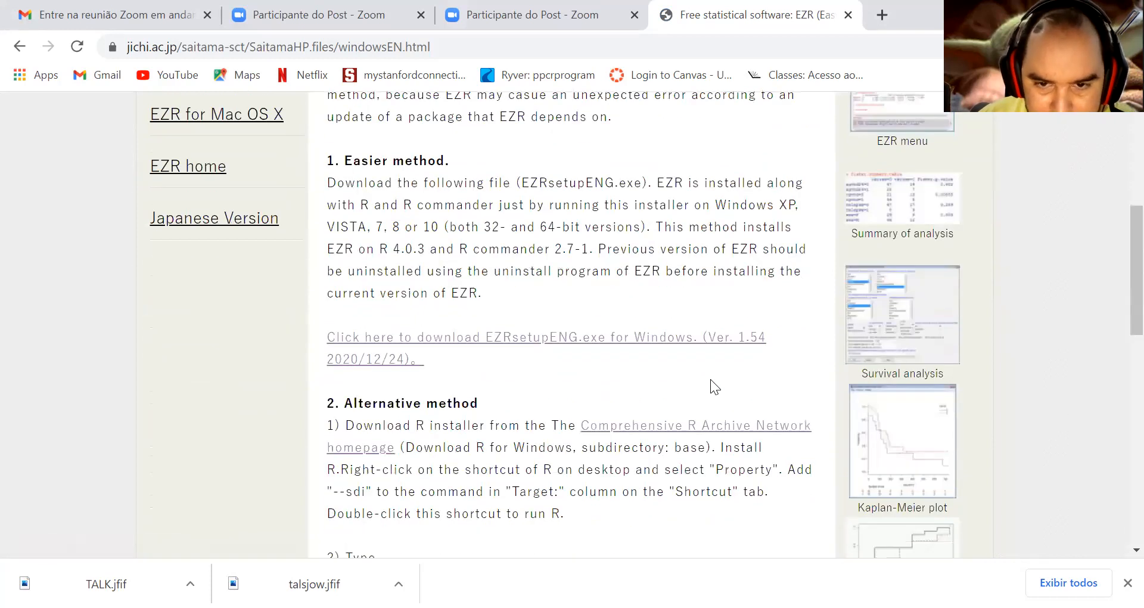
pyautogui.scroll(-2, 710, 380)
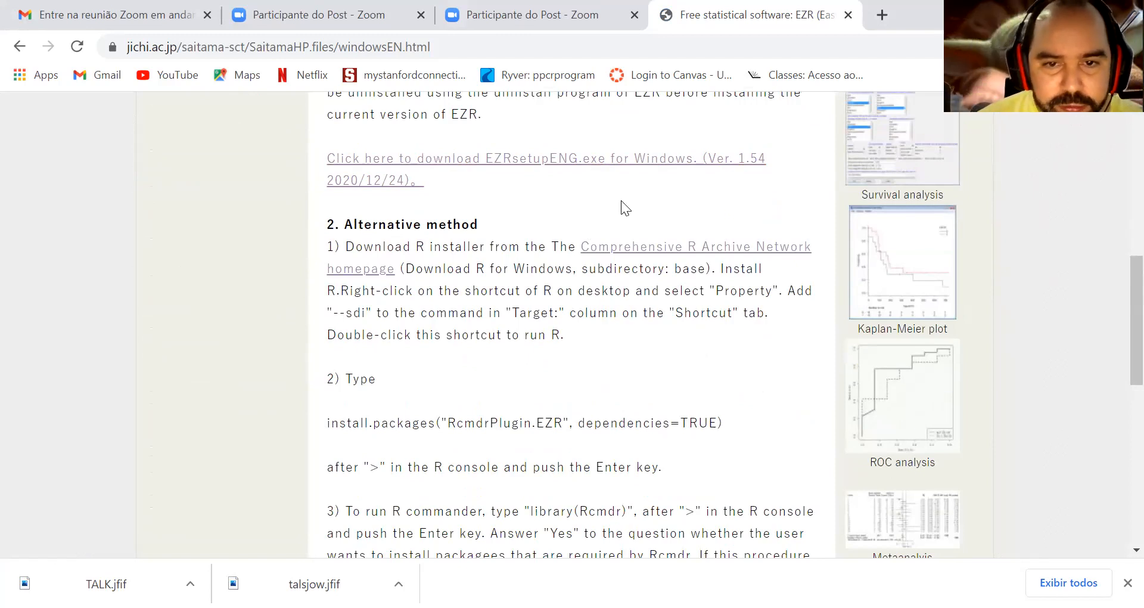
pyautogui.scroll(-8, 656, 233)
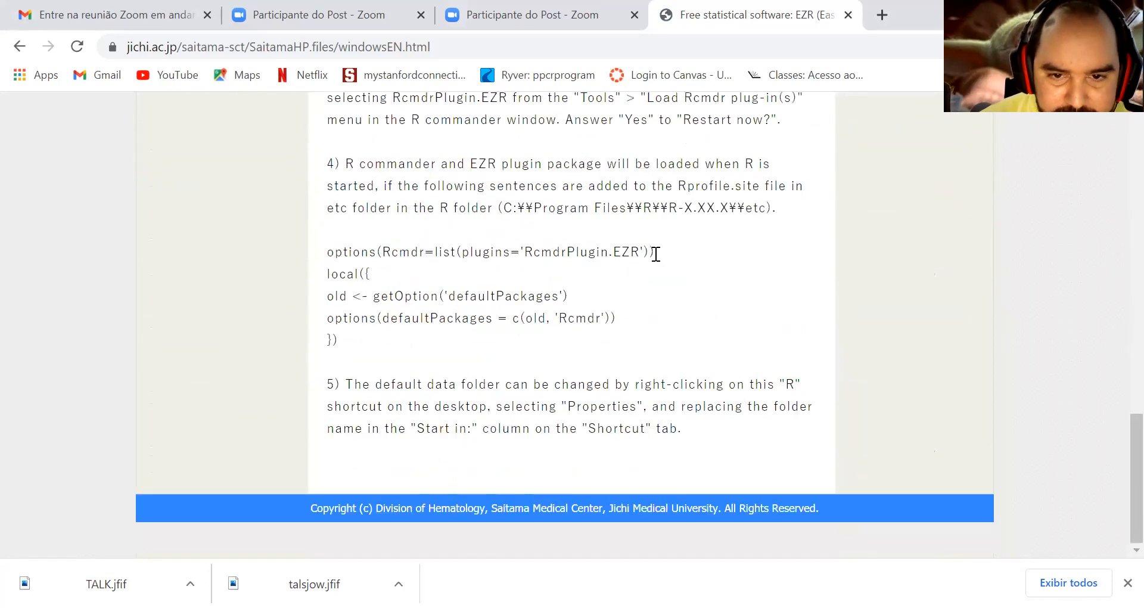
pyautogui.scroll(3, 658, 259)
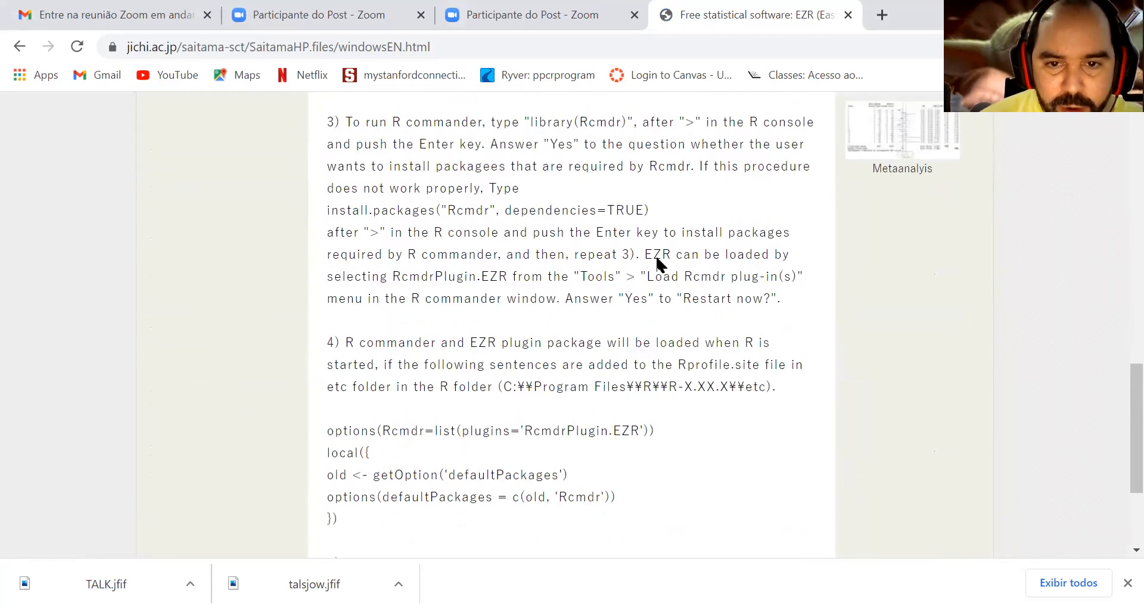
pyautogui.scroll(6, 655, 259)
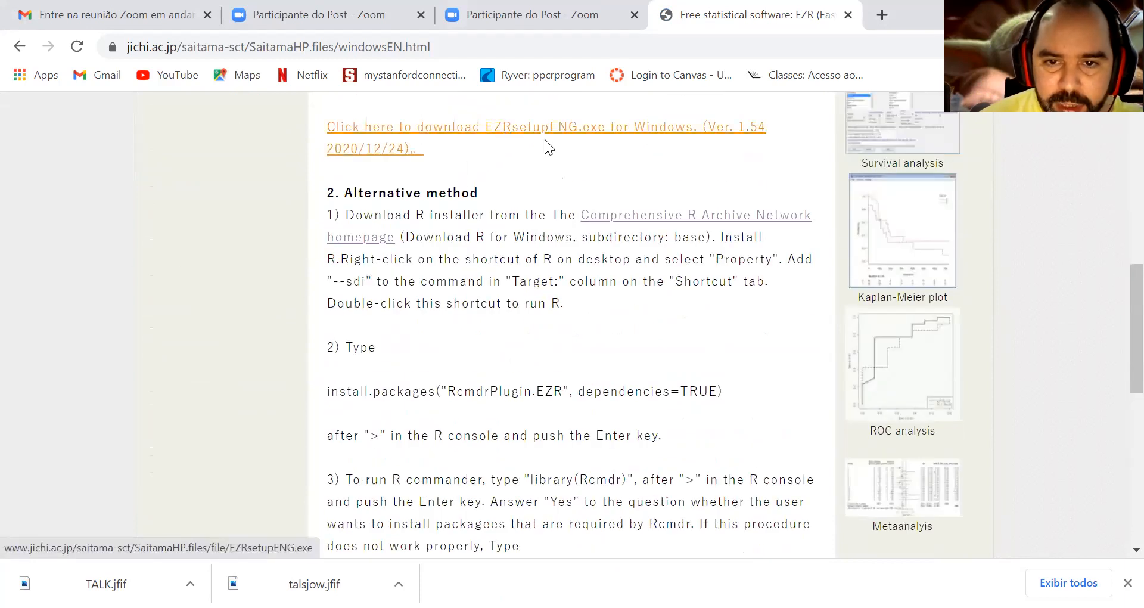
pyautogui.scroll(3, 544, 145)
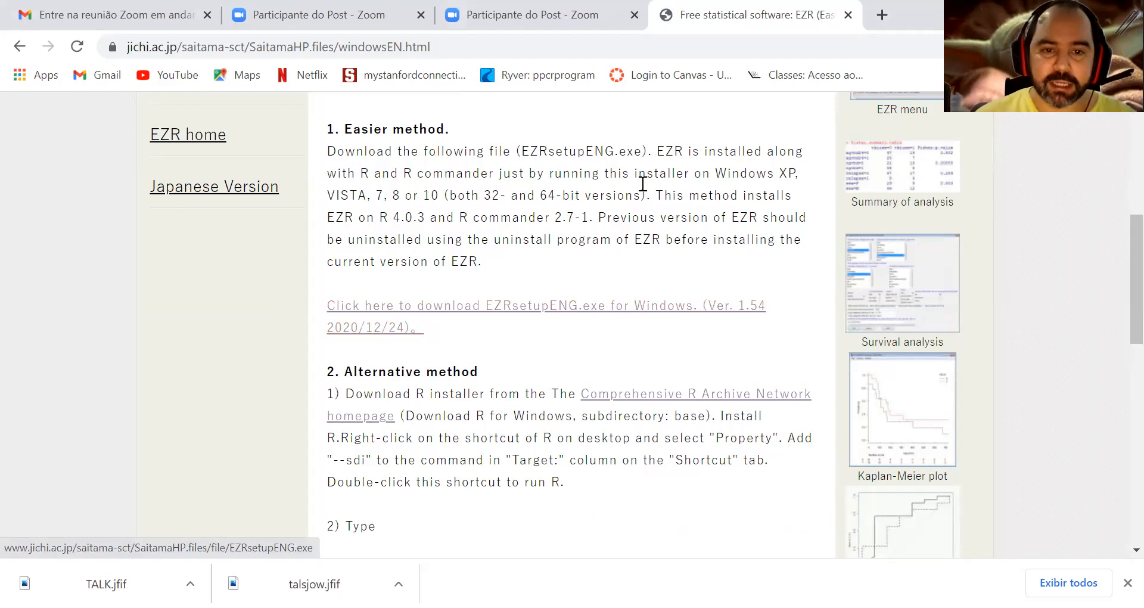
# Open the EZR for Mac OS X page and look over its installation instructions
pyautogui.scroll(4, 298, 236)
pyautogui.scroll(-1, 276, 234)
pyautogui.click(218, 262)
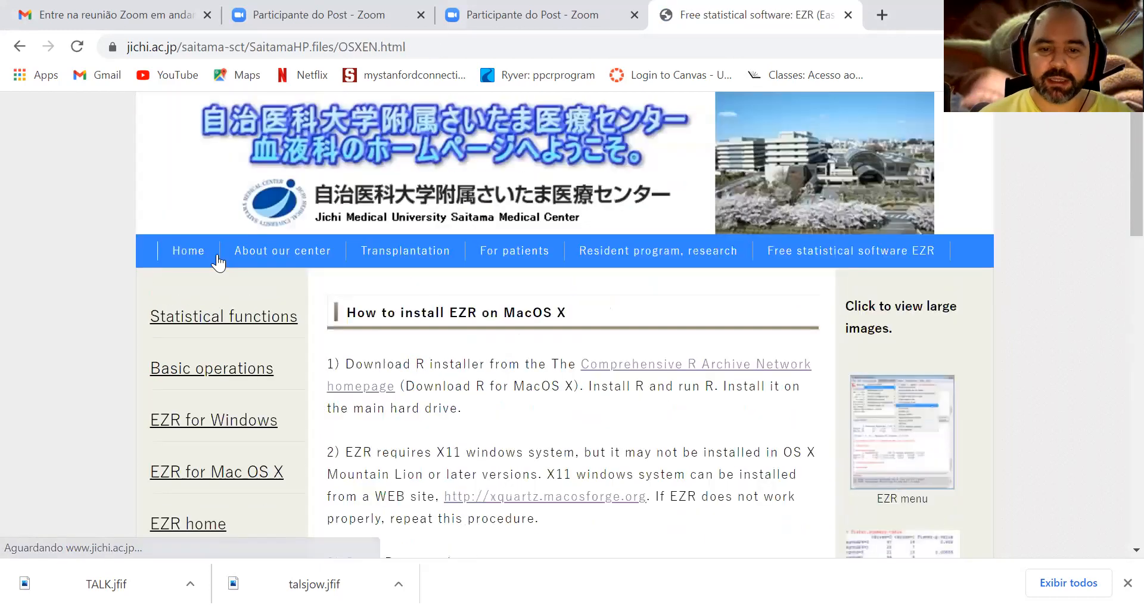
pyautogui.scroll(-4, 220, 256)
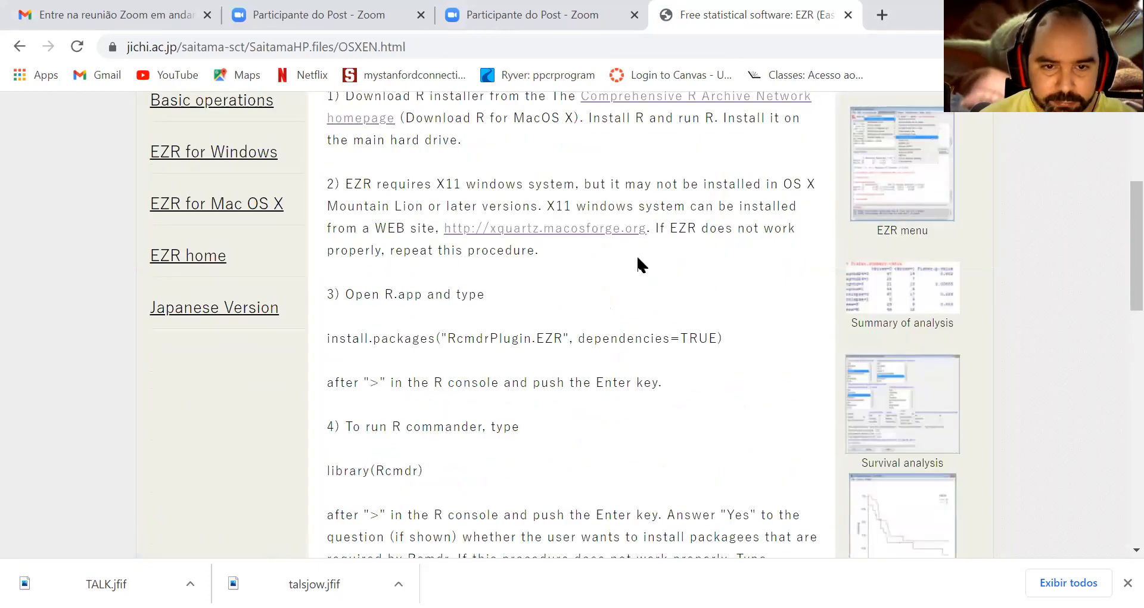
pyautogui.scroll(-5, 637, 260)
pyautogui.scroll(9, 638, 260)
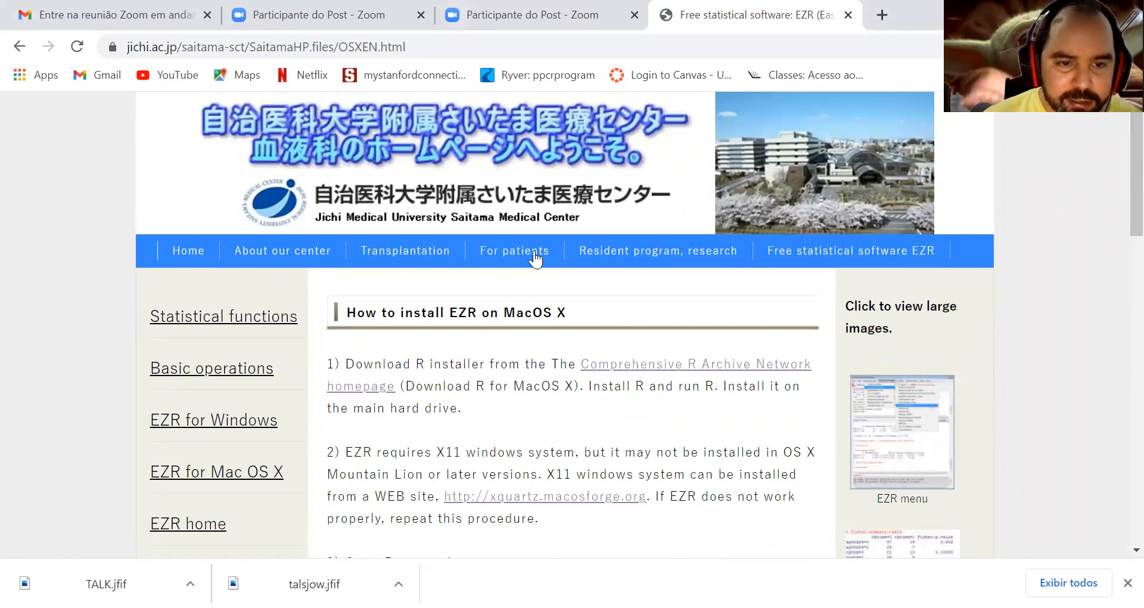
# Open the EZR home page and review its software description, citation references and sample.csv data set link
pyautogui.scroll(-1, 258, 332)
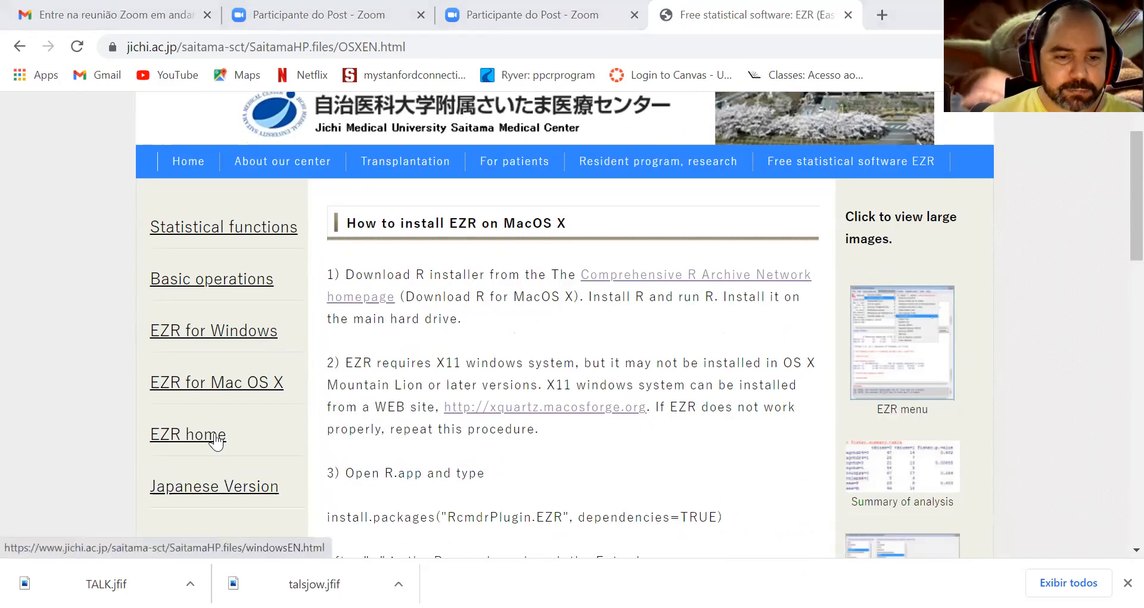
pyautogui.click(194, 438)
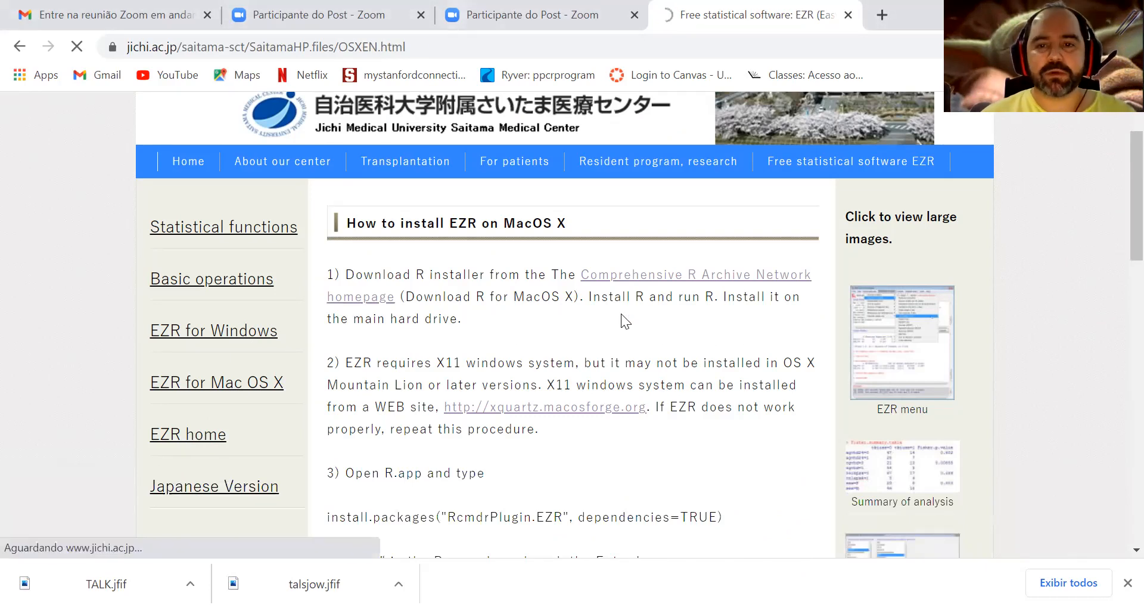
pyautogui.scroll(-15, 664, 316)
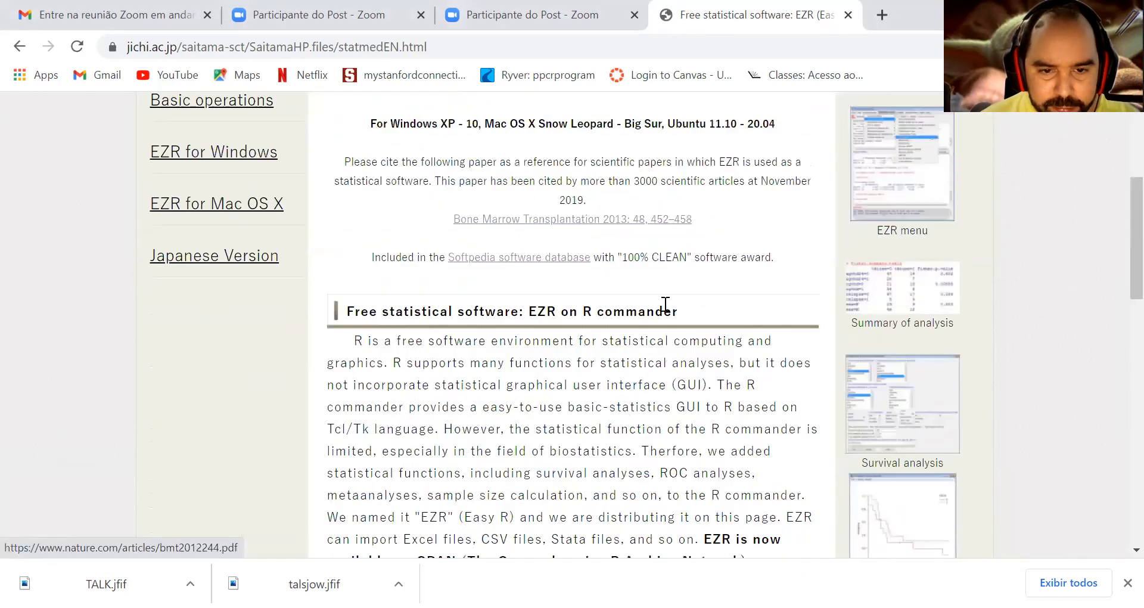
pyautogui.scroll(-7, 672, 334)
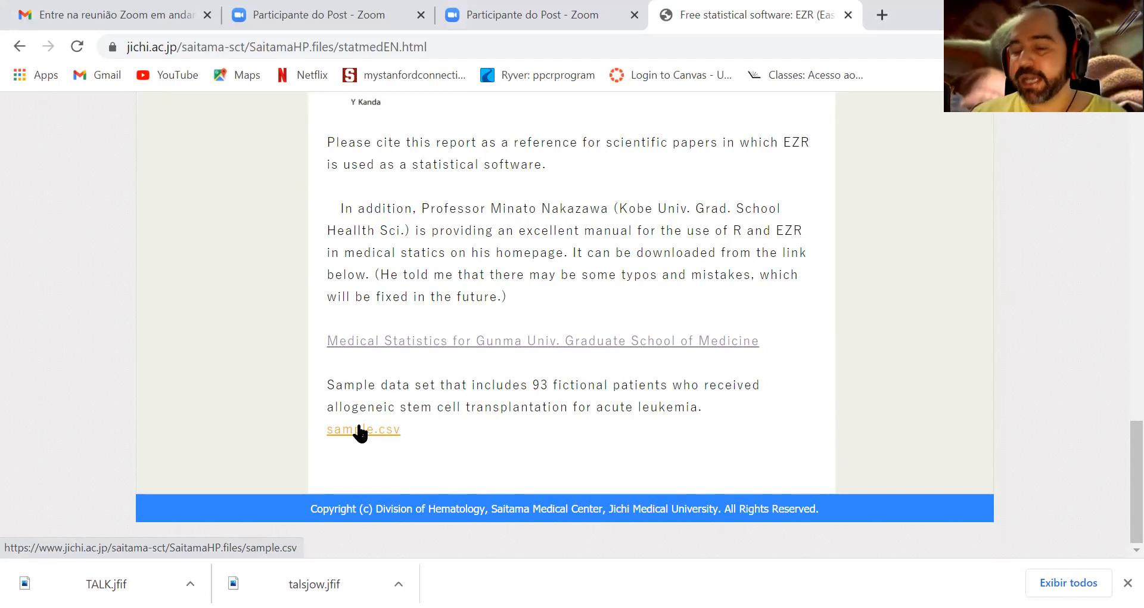
pyautogui.scroll(14, 488, 399)
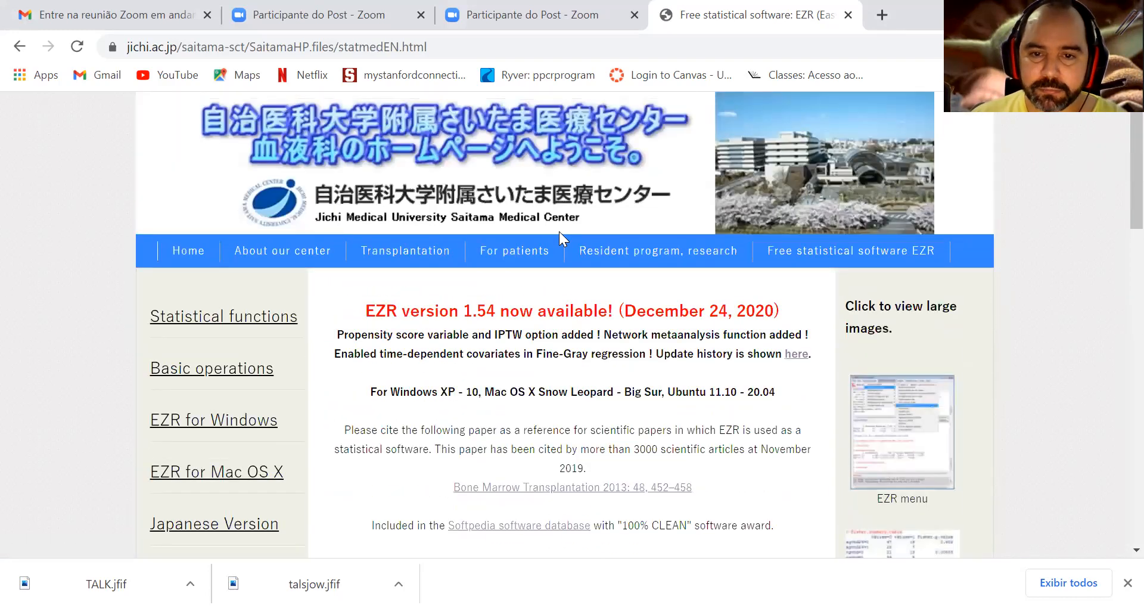